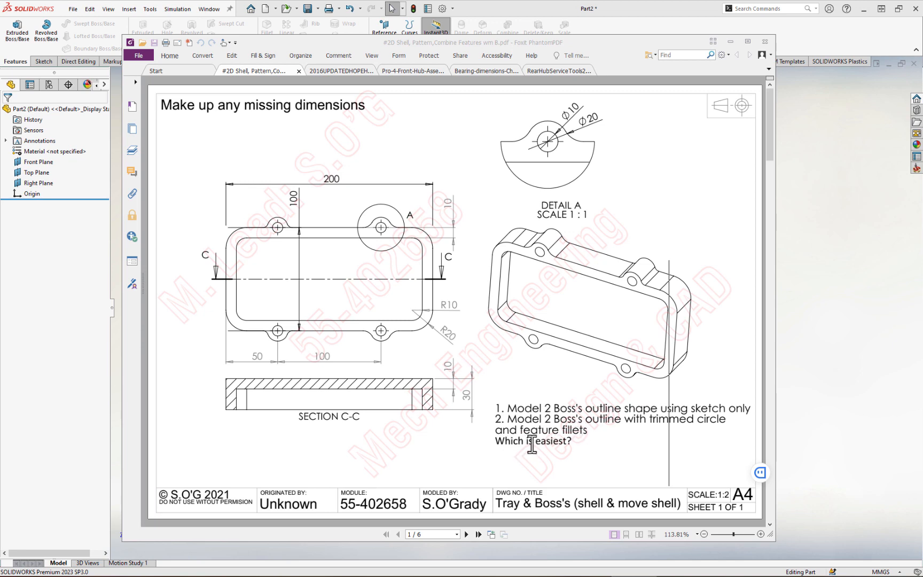
# - Move the tray reference drawing out of the modelling area and start a sketch on the Top Plane
pyautogui.moveTo(499, 41); pyautogui.dragTo(922, 41)
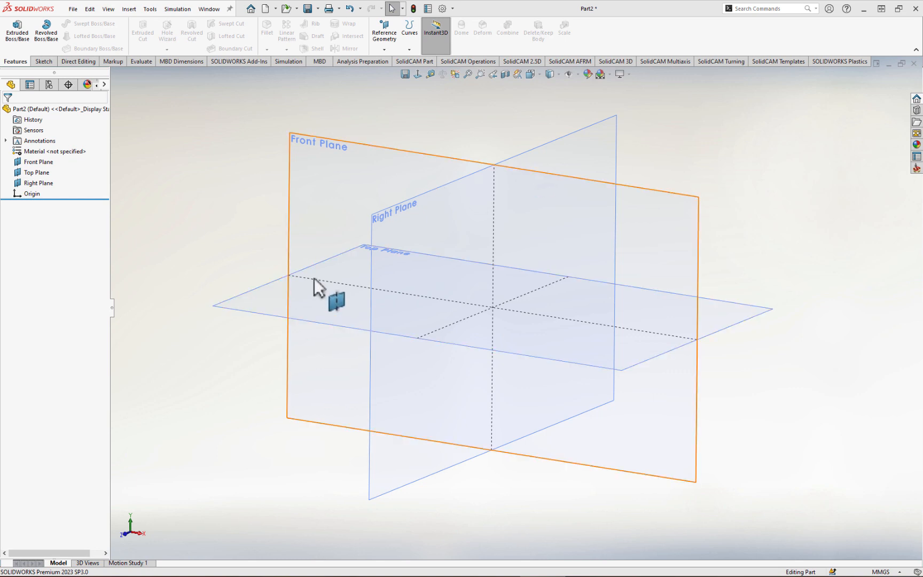
pyautogui.moveTo(246, 227); pyautogui.dragTo(255, 241, button='middle')
pyautogui.click(245, 298)
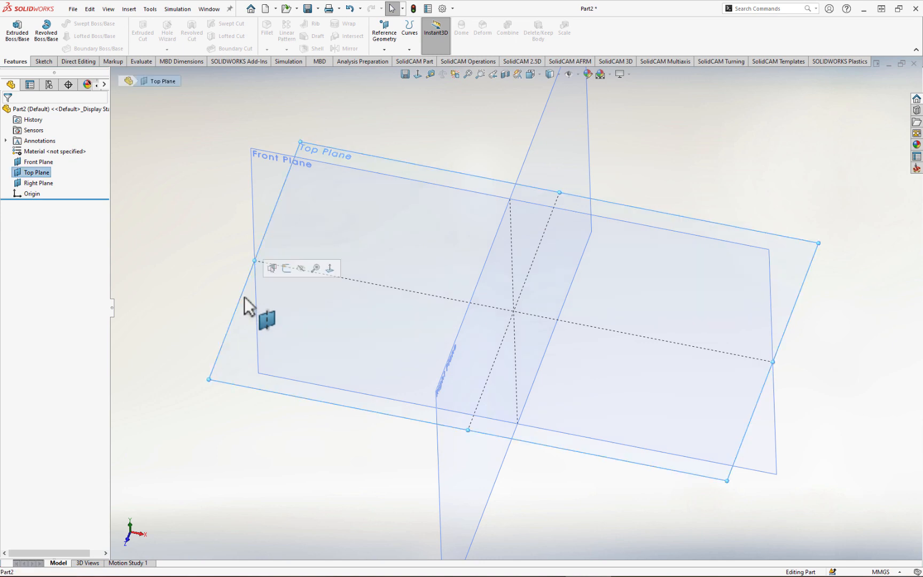
pyautogui.click(287, 271)
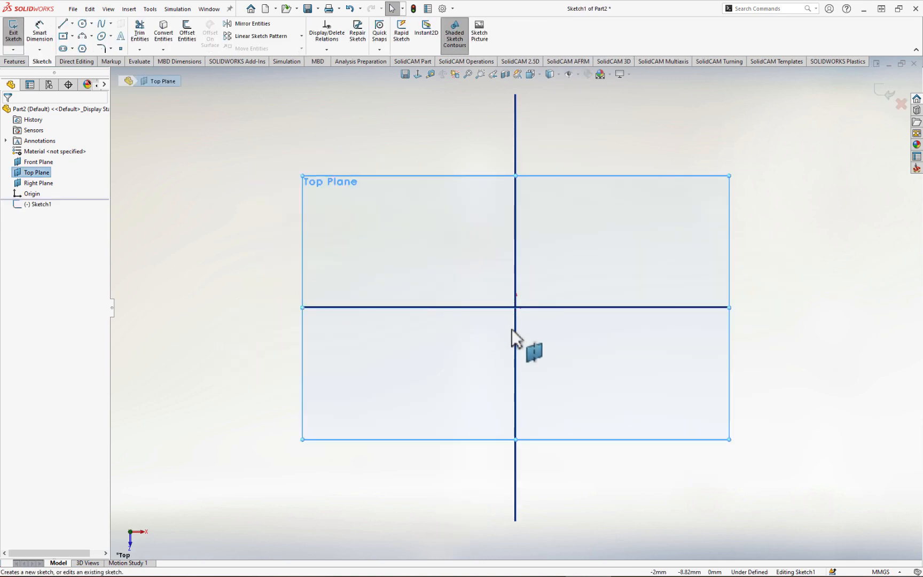
# - Sketch a centre rectangle on the origin, 200 mm wide and 100 mm high
pyautogui.click(64, 36)
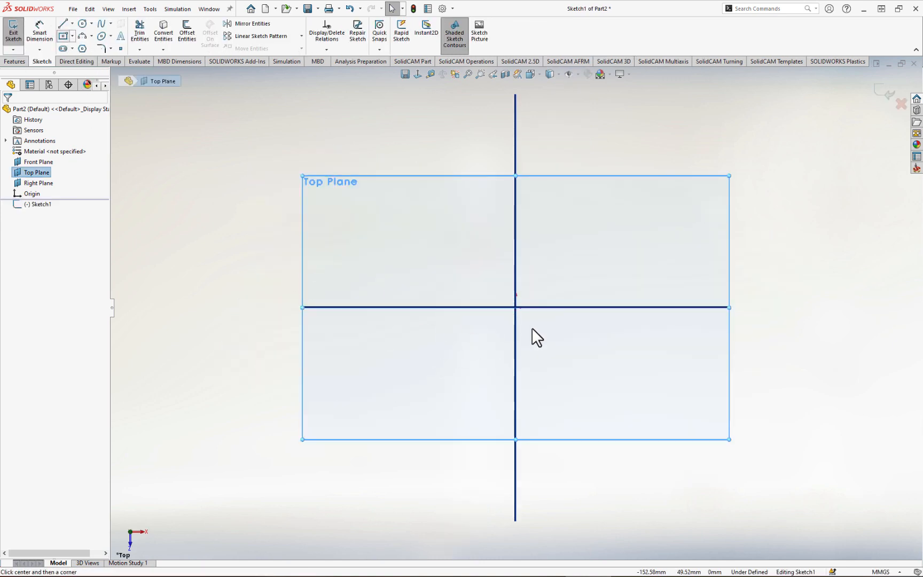
pyautogui.click(515, 307)
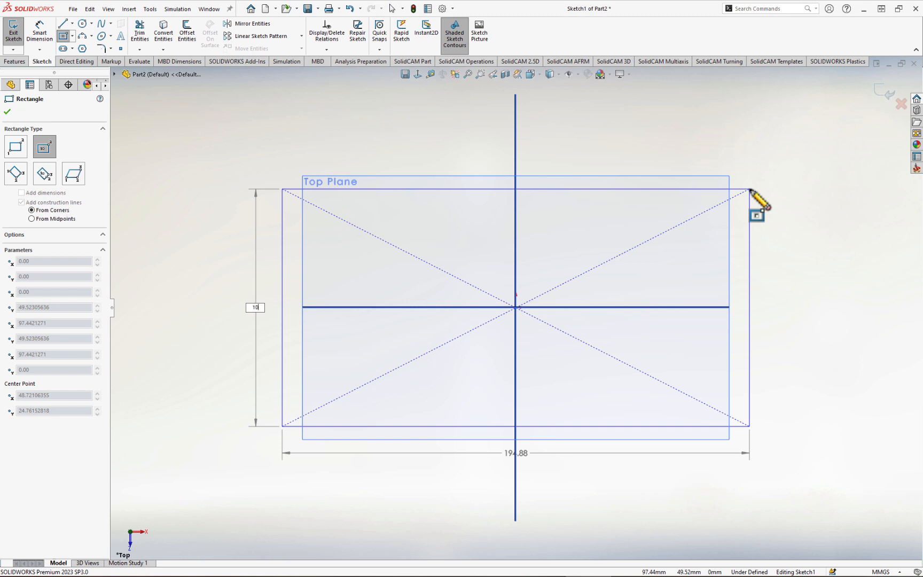
pyautogui.press('Tab')
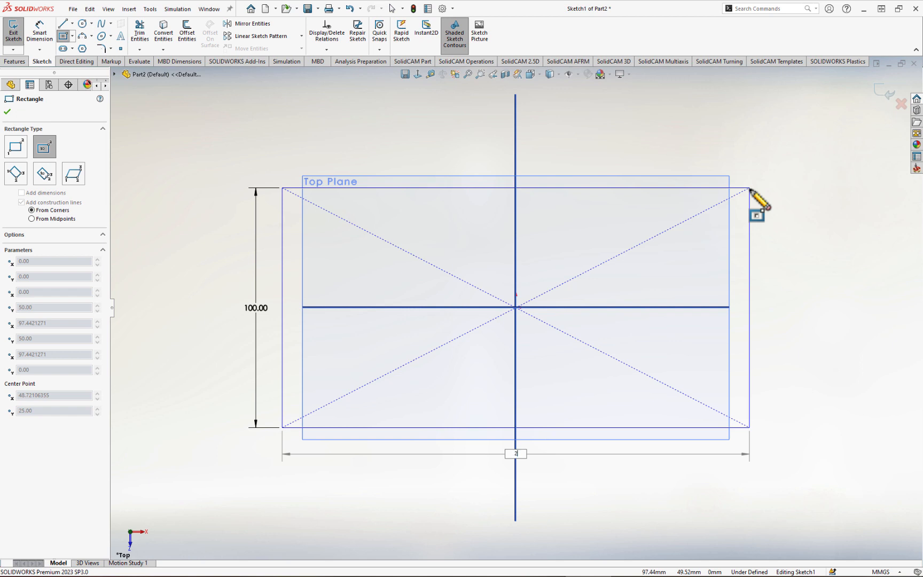
pyautogui.write('200')
pyautogui.press('Return')
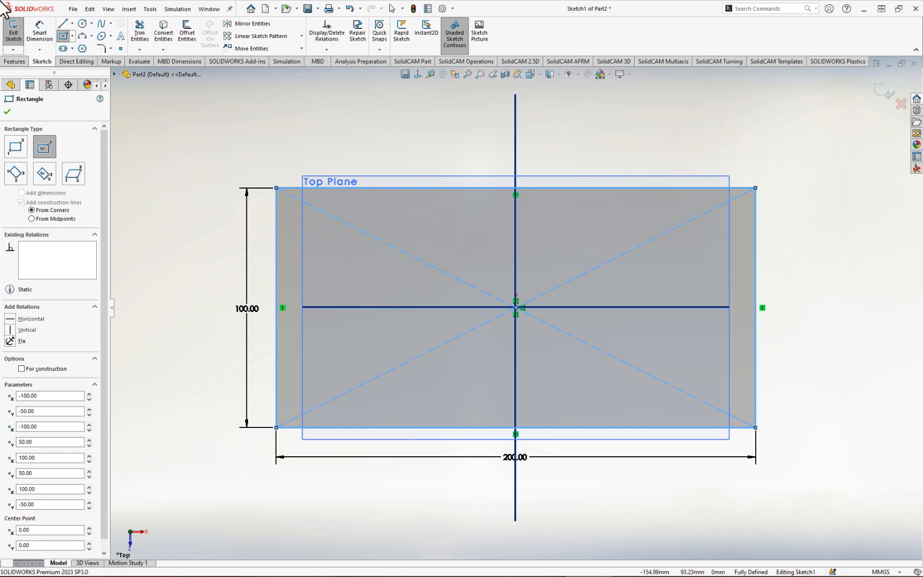
# - Extrude the rectangle as a blind boss with a depth of 30 mm
pyautogui.click(14, 62)
pyautogui.click(21, 38)
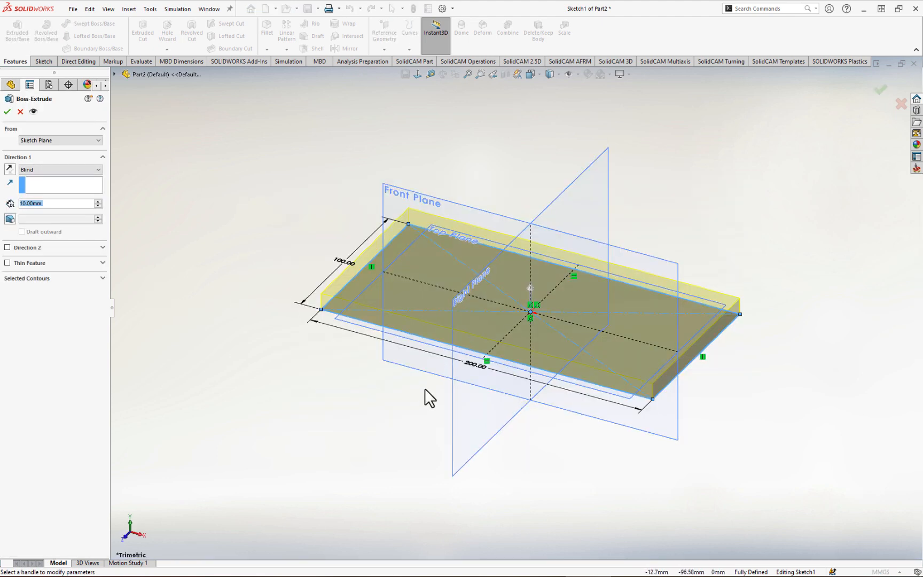
pyautogui.write('30')
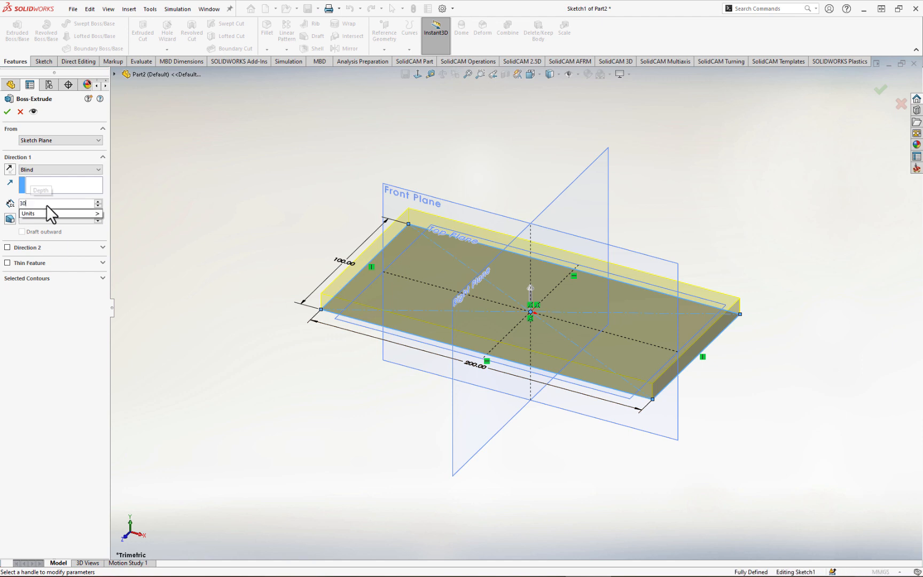
pyautogui.press('Return')
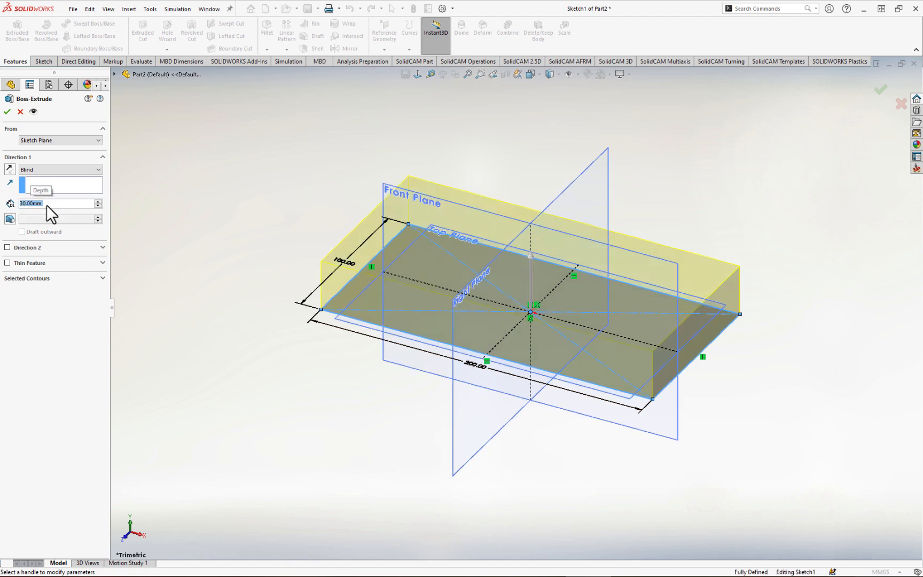
pyautogui.click(7, 111)
# - Fillet the four vertical corner edges of the block with a 20 mm radius
pyautogui.moveTo(243, 207)
pyautogui.mouseDown(button='middle')
pyautogui.moveTo(248, 171)
pyautogui.moveTo(259, 196)
pyautogui.moveTo(249, 208)
pyautogui.mouseUp(button='middle')
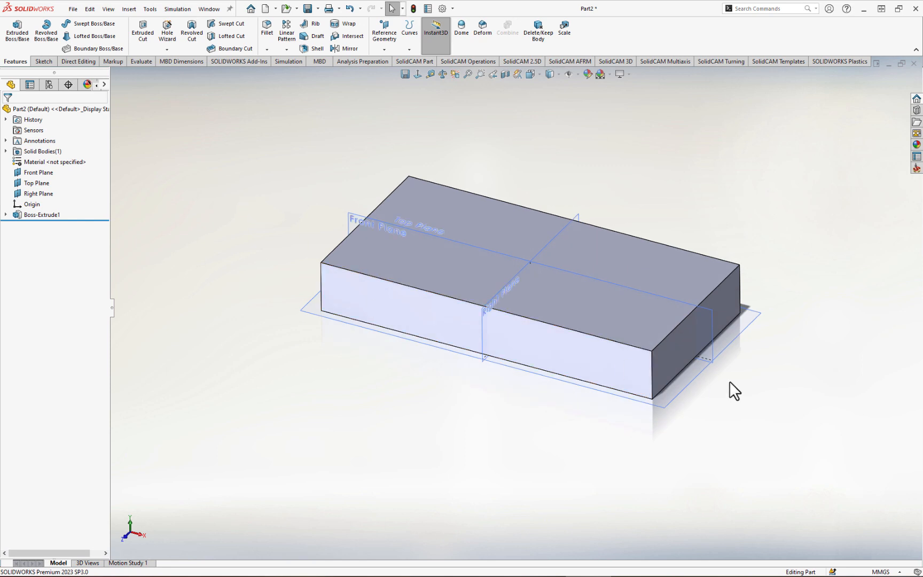
pyautogui.click(653, 371)
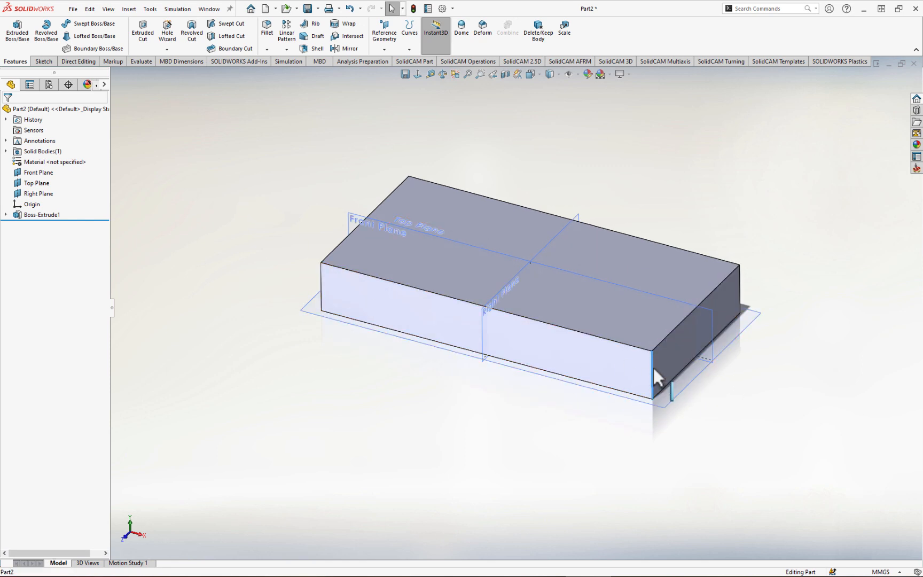
pyautogui.click(739, 340)
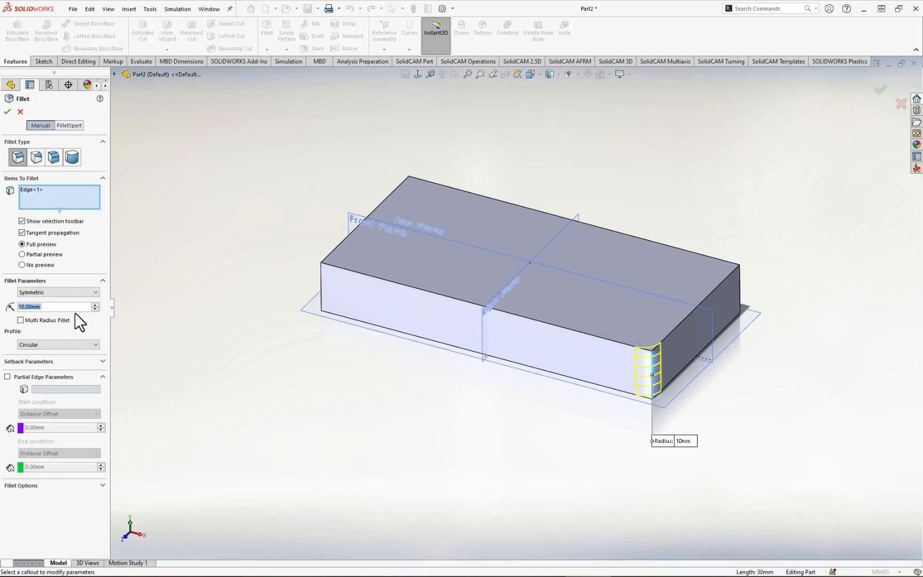
pyautogui.write('20')
pyautogui.press('Return')
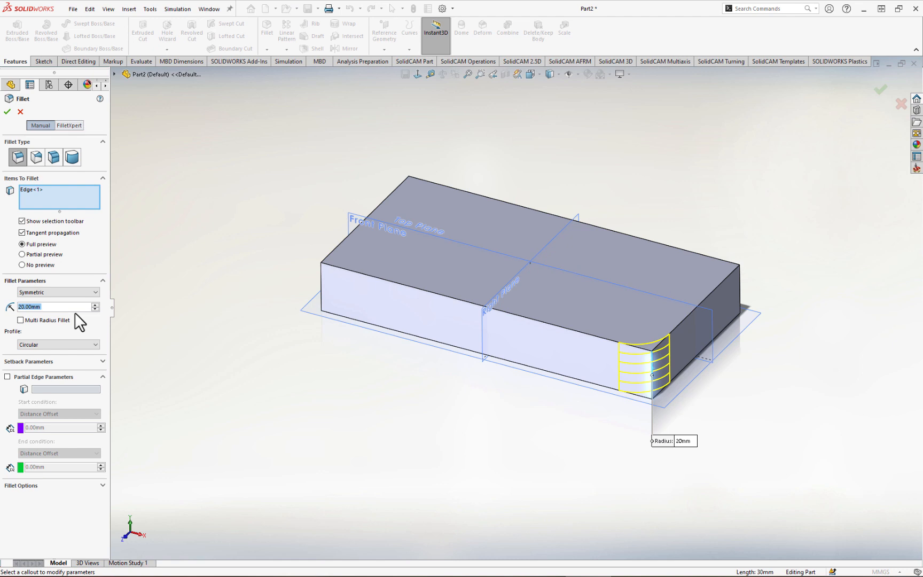
pyautogui.click(741, 288)
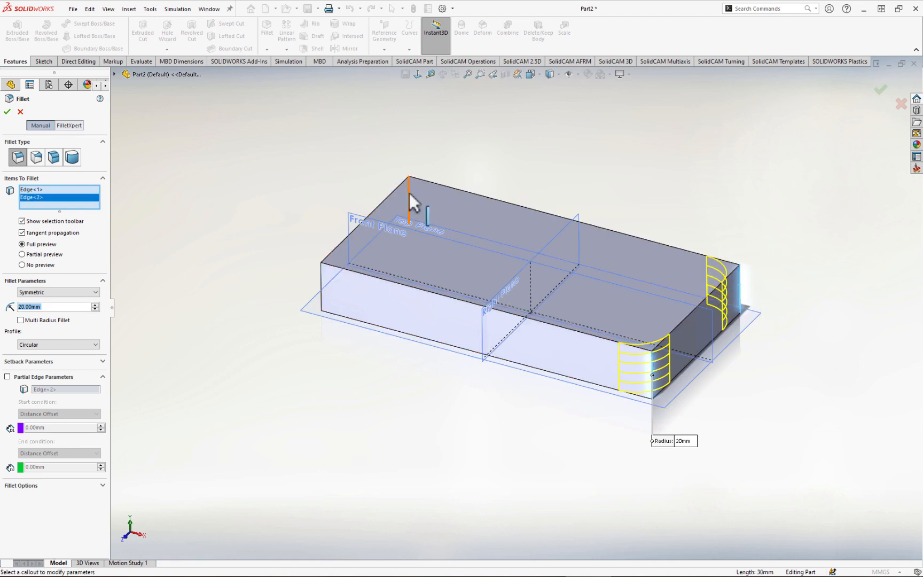
pyautogui.click(410, 194)
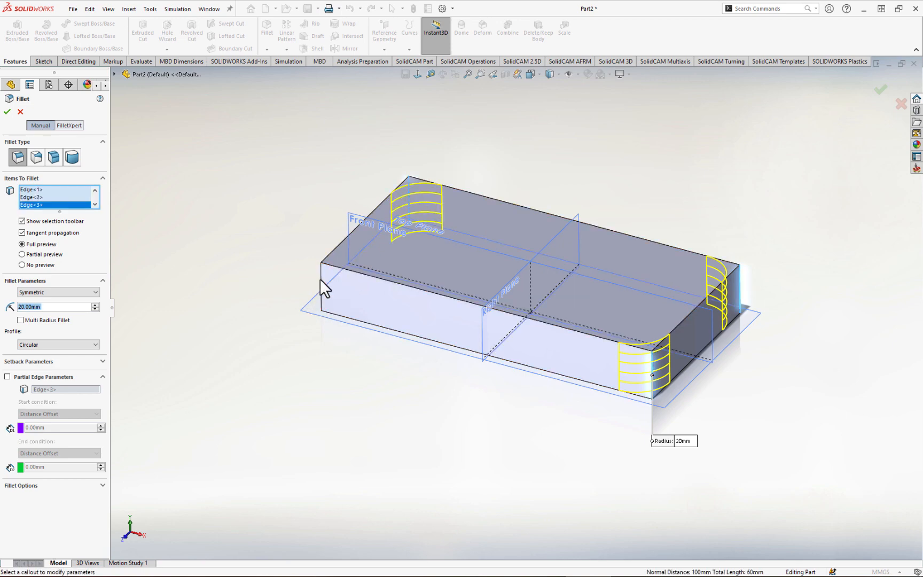
pyautogui.moveTo(359, 361)
pyautogui.mouseDown(button='middle')
pyautogui.moveTo(431, 329)
pyautogui.moveTo(478, 362)
pyautogui.moveTo(430, 347)
pyautogui.moveTo(358, 354)
pyautogui.moveTo(354, 347)
pyautogui.mouseUp(button='middle')
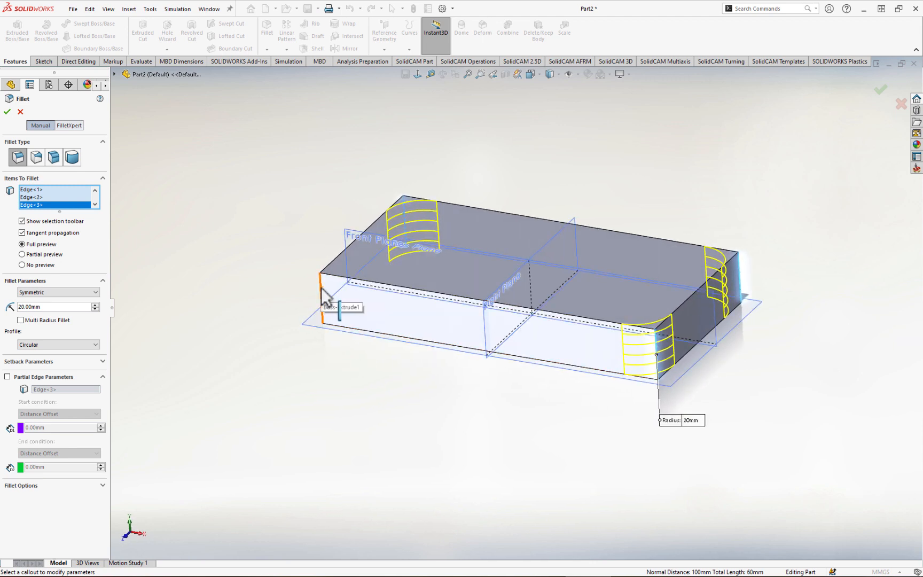
pyautogui.click(323, 299)
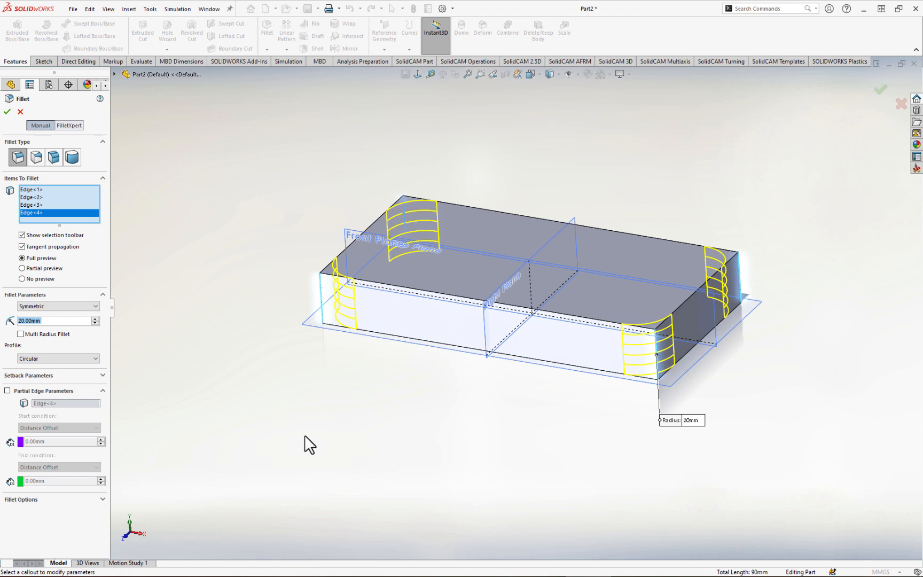
pyautogui.click(7, 110)
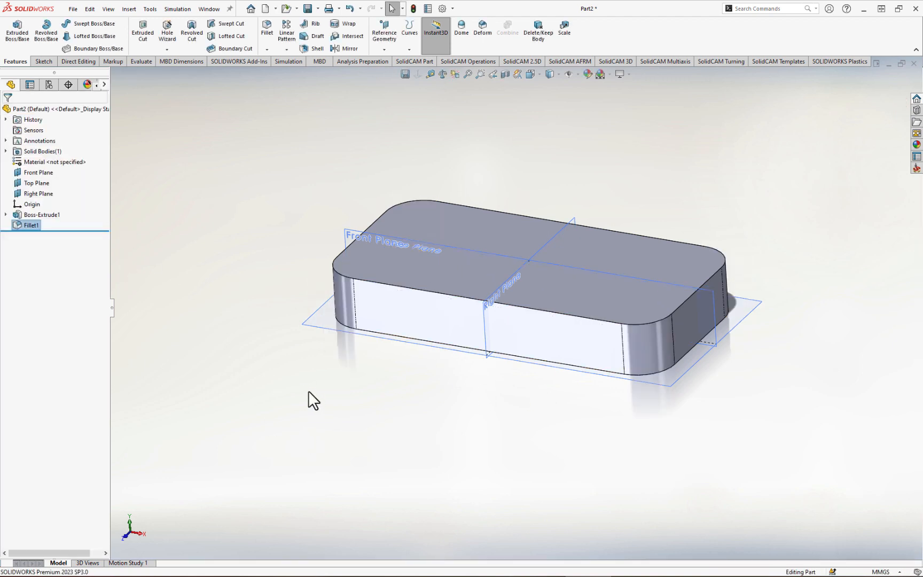
# - Shell the block with a 10 mm wall thickness, removing the upper face and showing the preview
pyautogui.moveTo(302, 388)
pyautogui.mouseDown(button='middle')
pyautogui.moveTo(319, 377)
pyautogui.moveTo(318, 391)
pyautogui.mouseUp(button='middle')
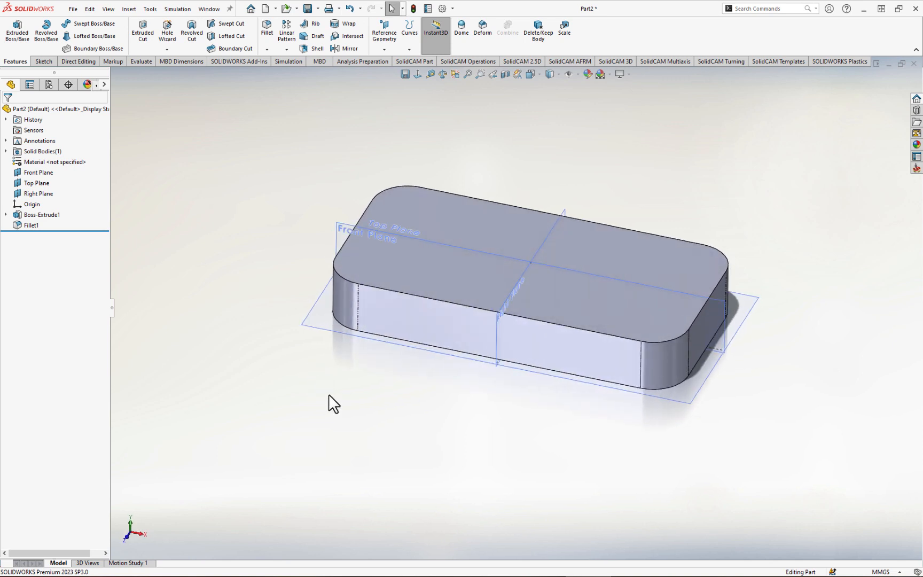
pyautogui.click(303, 48)
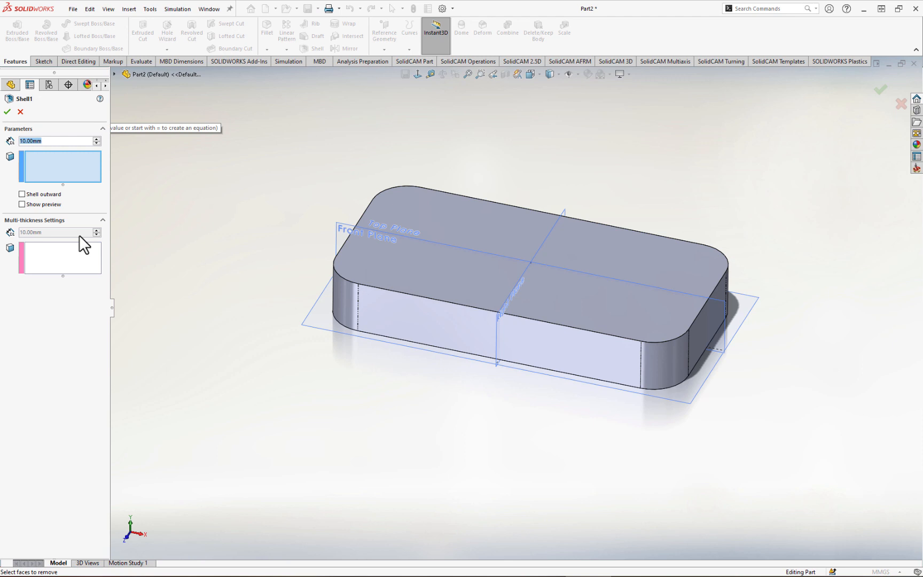
pyautogui.click(56, 161)
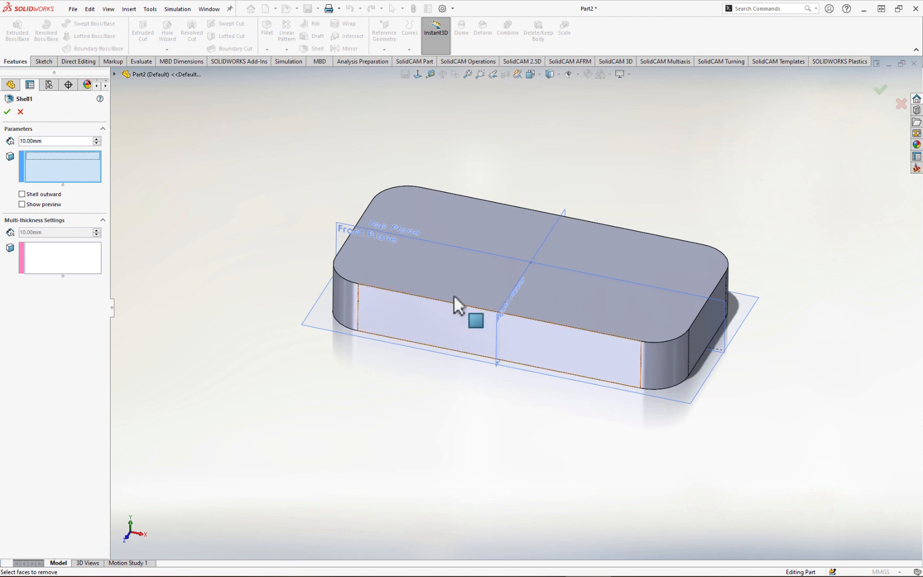
pyautogui.click(471, 217)
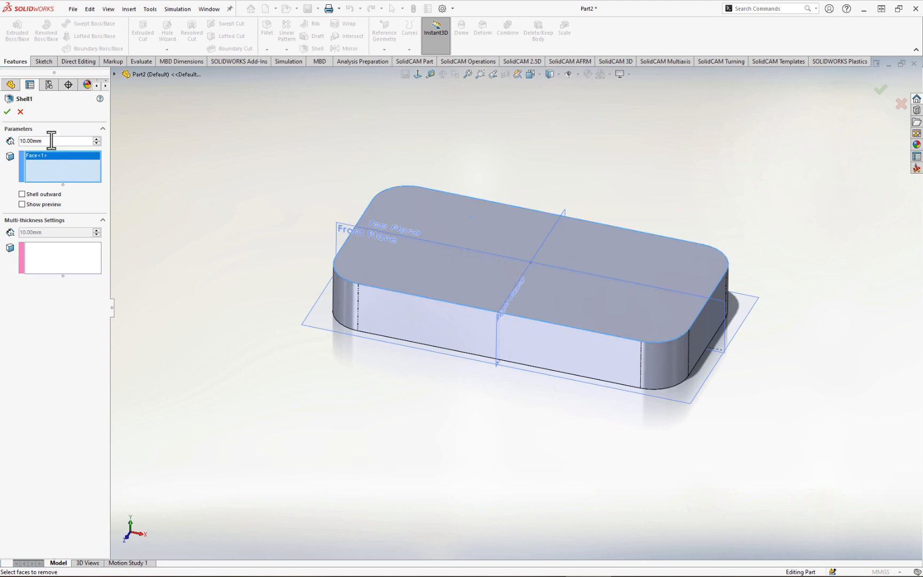
pyautogui.click(22, 204)
pyautogui.moveTo(243, 267); pyautogui.dragTo(276, 267, button='middle')
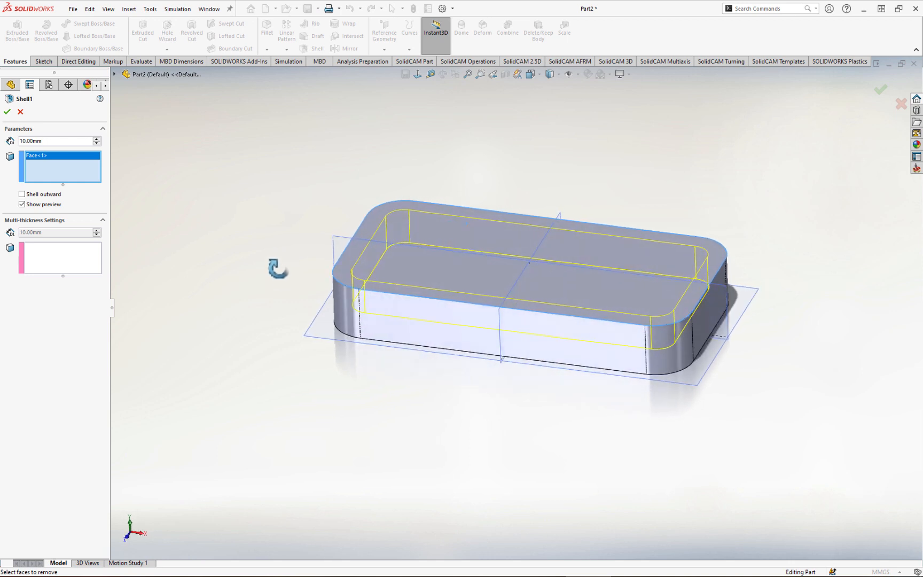
pyautogui.click(7, 112)
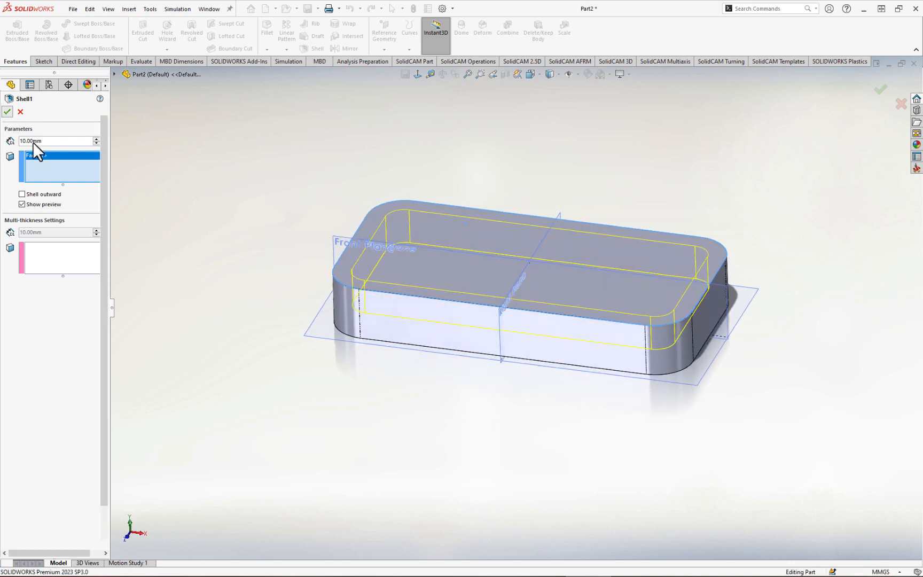
# - Start a sketch on the upper rim face of the shelled tray
pyautogui.moveTo(221, 237)
pyautogui.mouseDown(button='middle')
pyautogui.moveTo(249, 248)
pyautogui.moveTo(202, 229)
pyautogui.moveTo(180, 262)
pyautogui.moveTo(233, 241)
pyautogui.moveTo(224, 225)
pyautogui.moveTo(237, 211)
pyautogui.moveTo(233, 241)
pyautogui.moveTo(221, 229)
pyautogui.moveTo(227, 235)
pyautogui.moveTo(233, 216)
pyautogui.moveTo(225, 248)
pyautogui.mouseUp(button='middle')
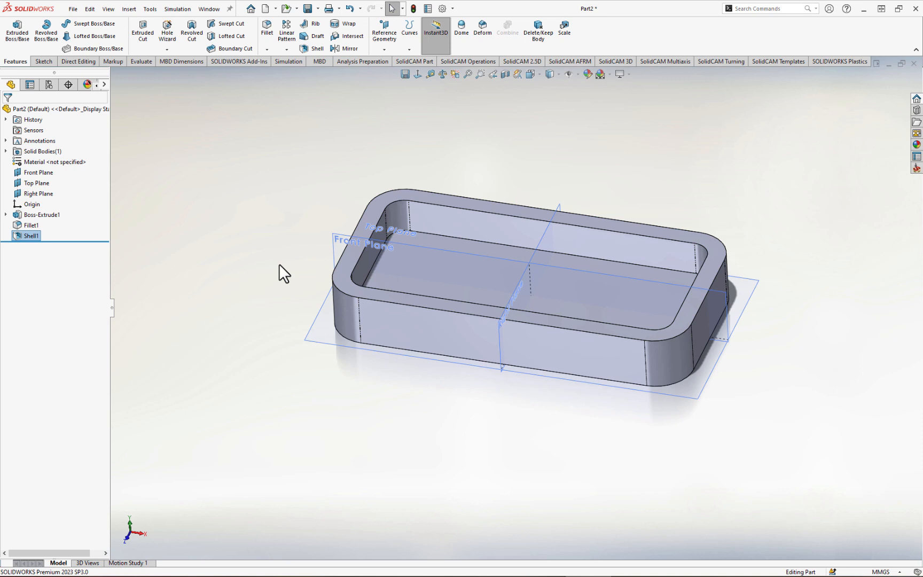
pyautogui.click(474, 203)
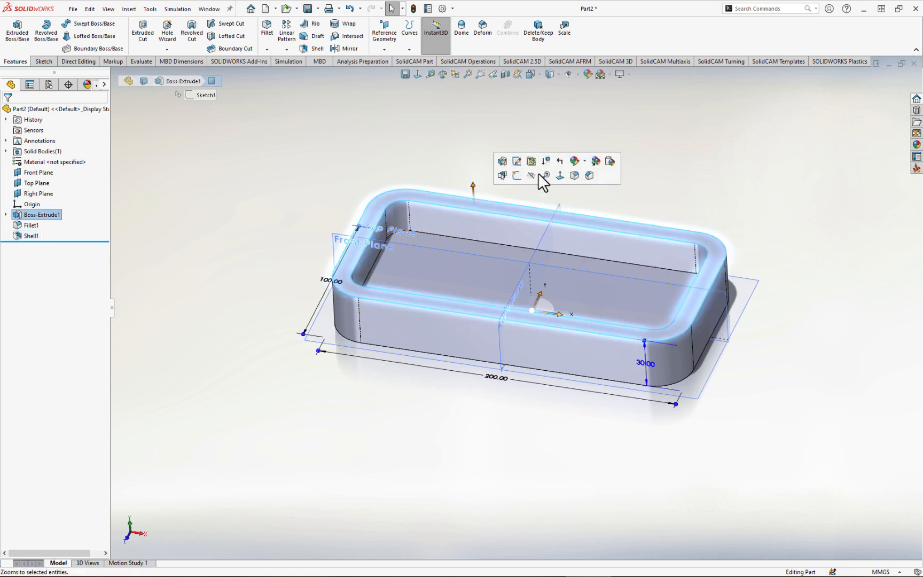
pyautogui.click(516, 176)
pyautogui.scroll(-3, 327, 156)
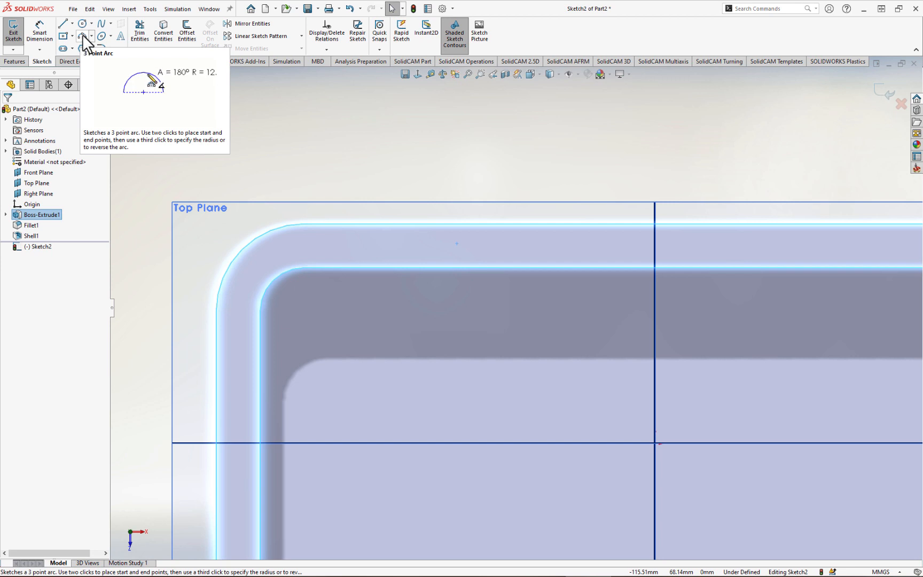
pyautogui.click(82, 36)
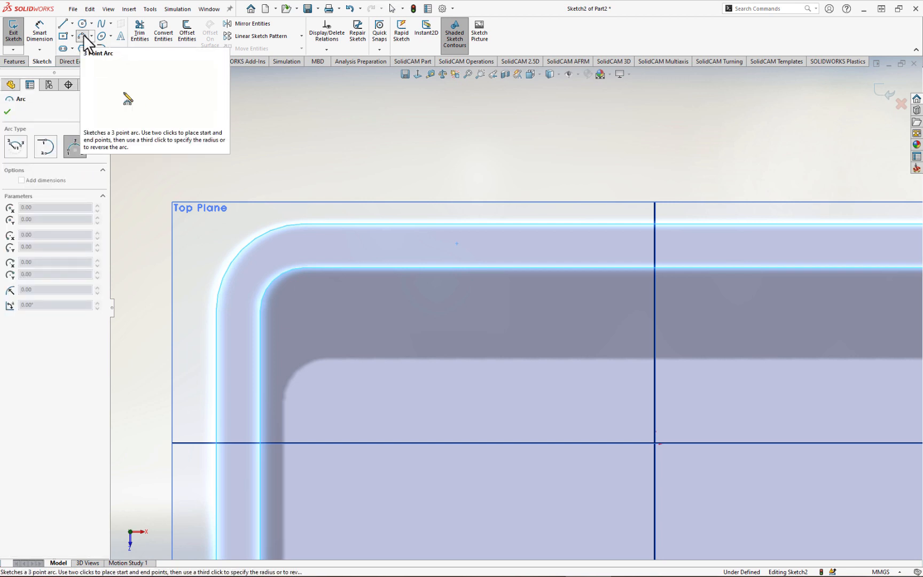
pyautogui.click(91, 36)
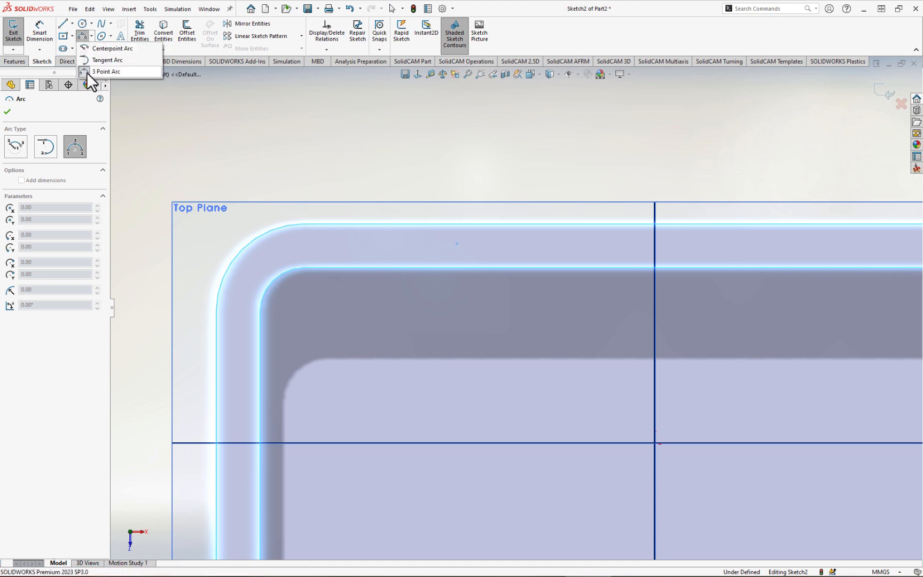
pyautogui.press('Escape')
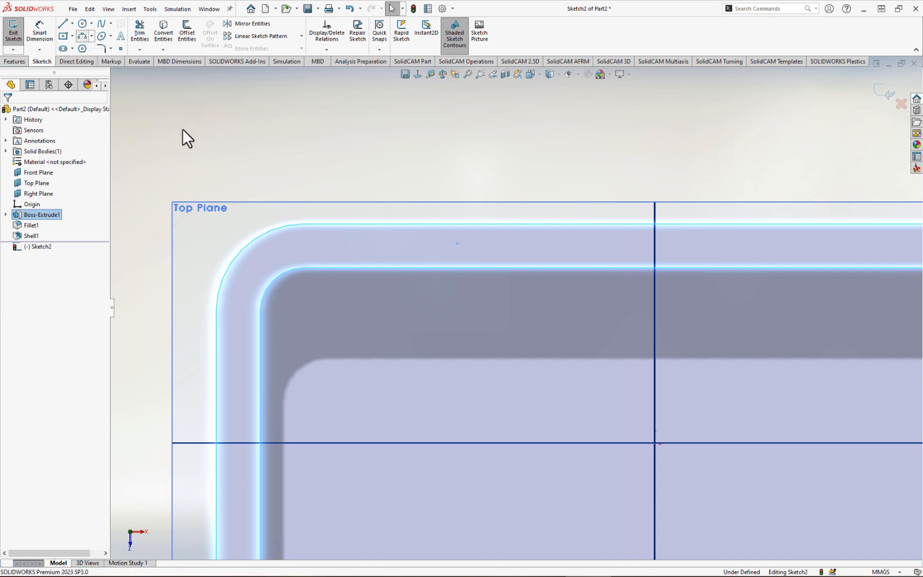
# - Sketch a three-point arc of about 13.6 mm radius, starting on the rim's long rear outer edge and curving outward, left of the centreline
pyautogui.click(82, 36)
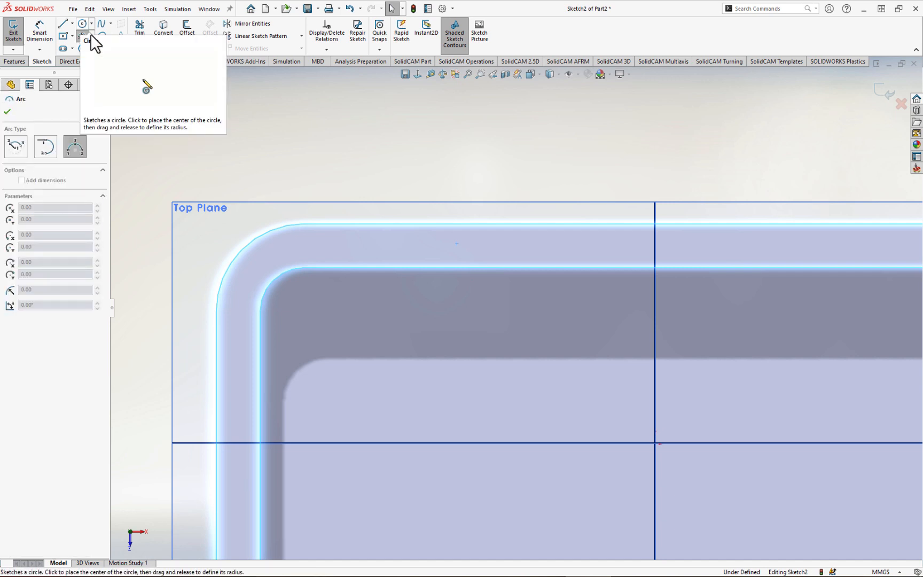
pyautogui.click(412, 224)
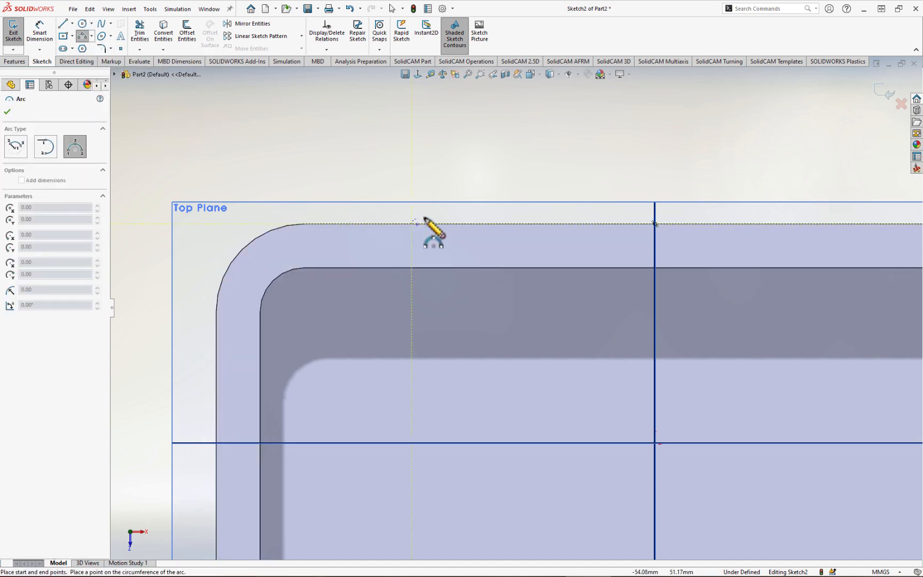
pyautogui.click(449, 194)
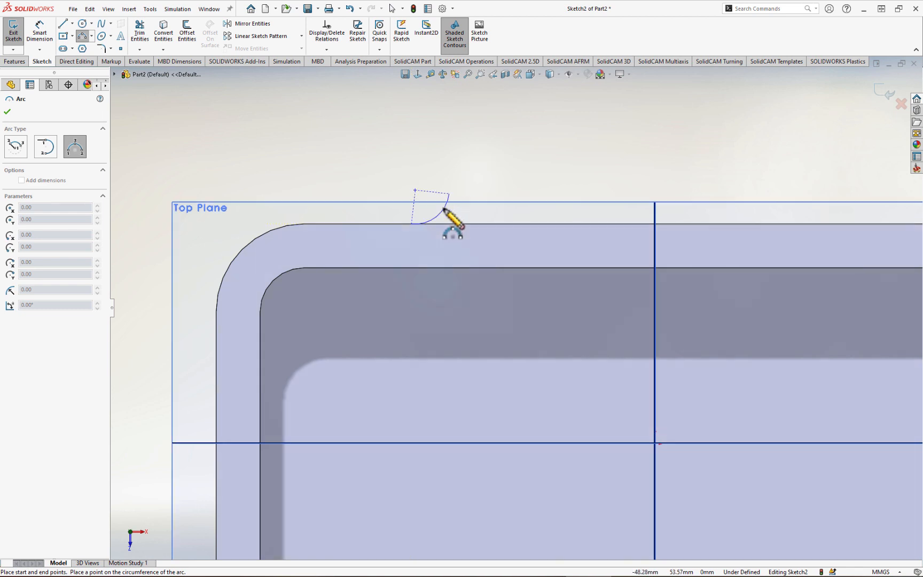
pyautogui.click(437, 209)
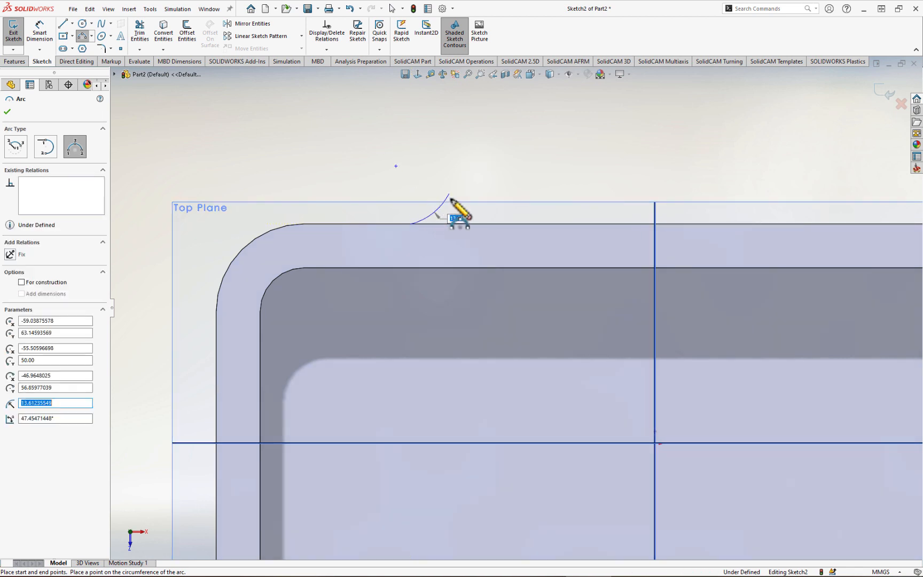
# - Continue the boss outline with a crown arc of about 12 mm radius and a reverse arc of about 15.1 mm radius ending on the rear outer edge
pyautogui.click(449, 194)
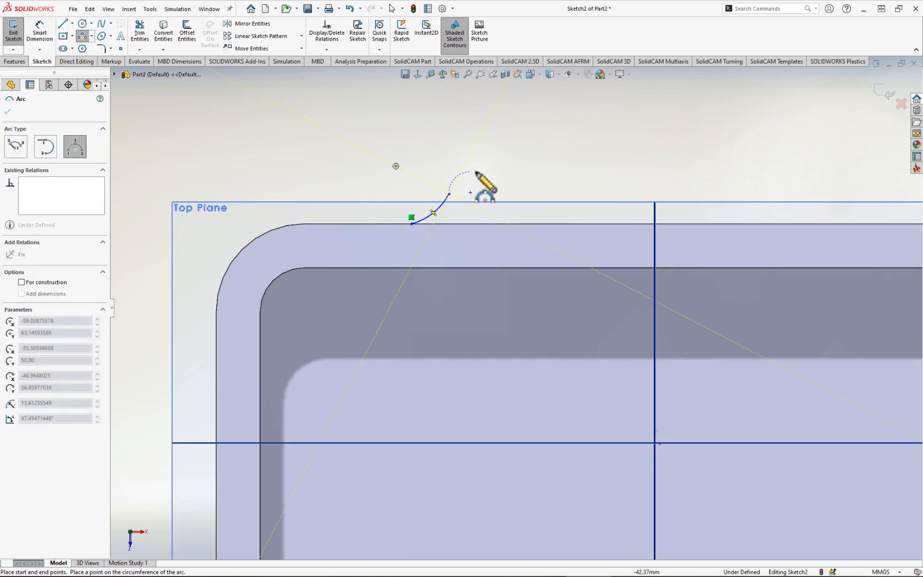
pyautogui.click(540, 193)
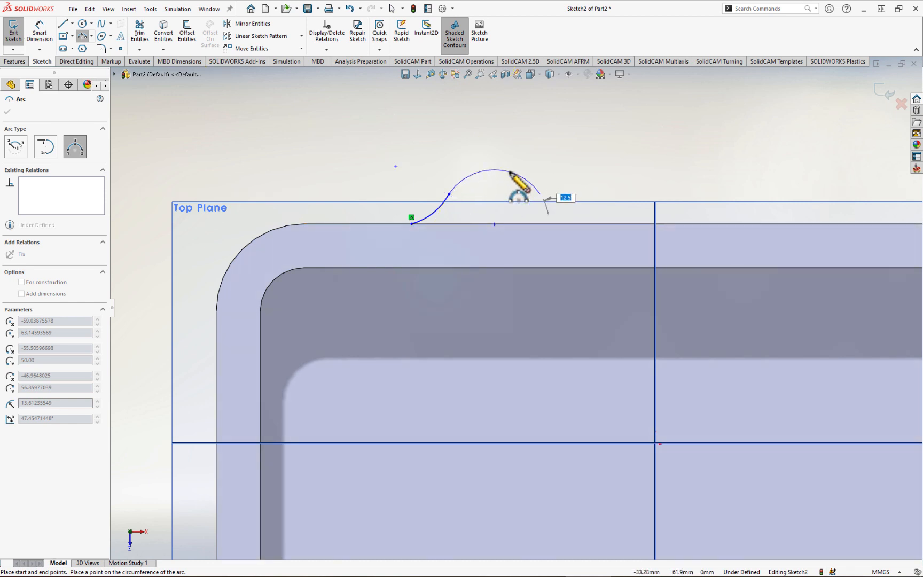
pyautogui.click(511, 171)
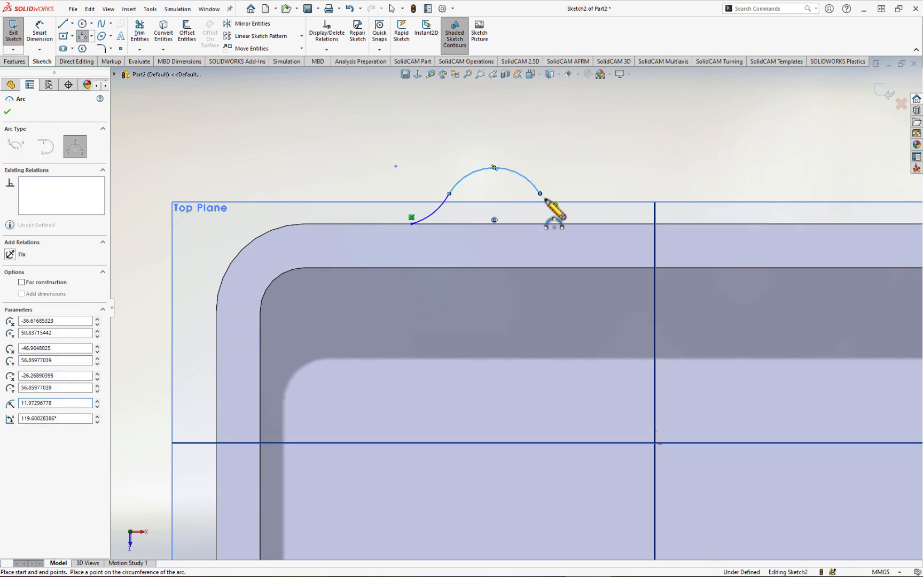
pyautogui.click(541, 195)
pyautogui.click(593, 224)
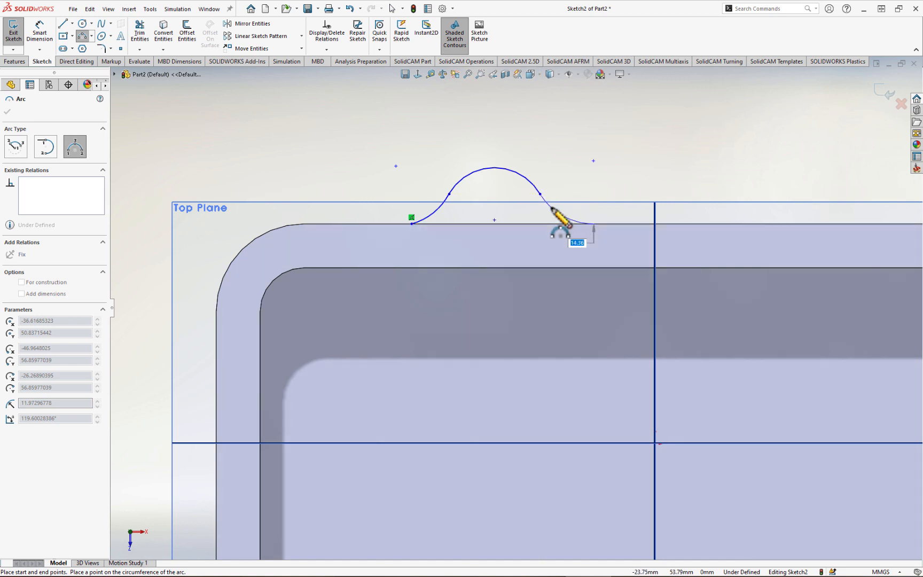
pyautogui.click(551, 208)
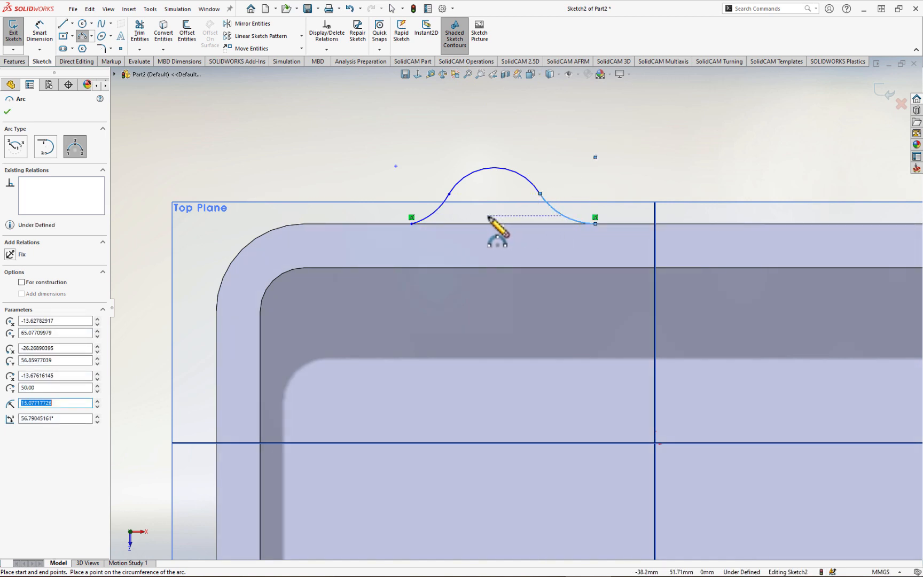
pyautogui.press('Escape')
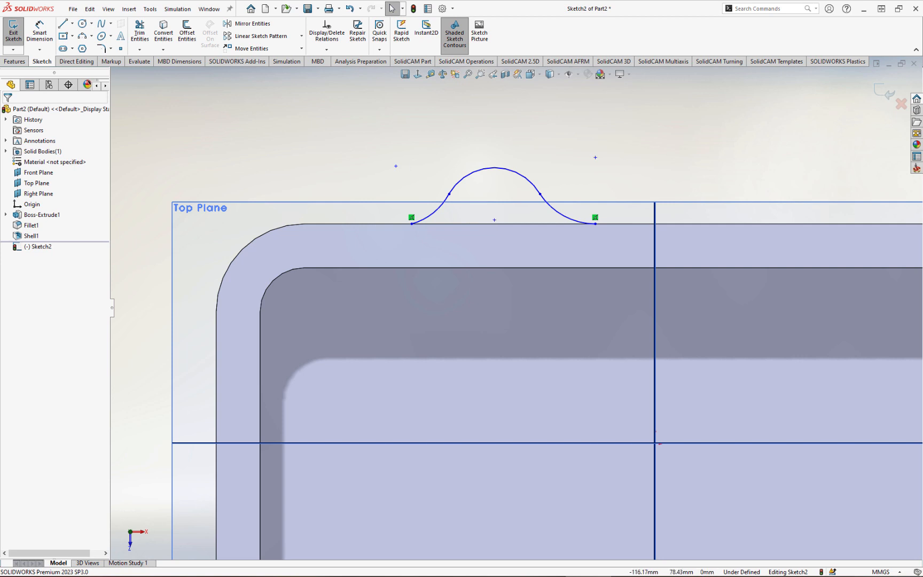
# - Close the boss profile with a horizontal line about 41.8 mm long along the rear outer edge between the two outer arc endpoints
pyautogui.click(66, 24)
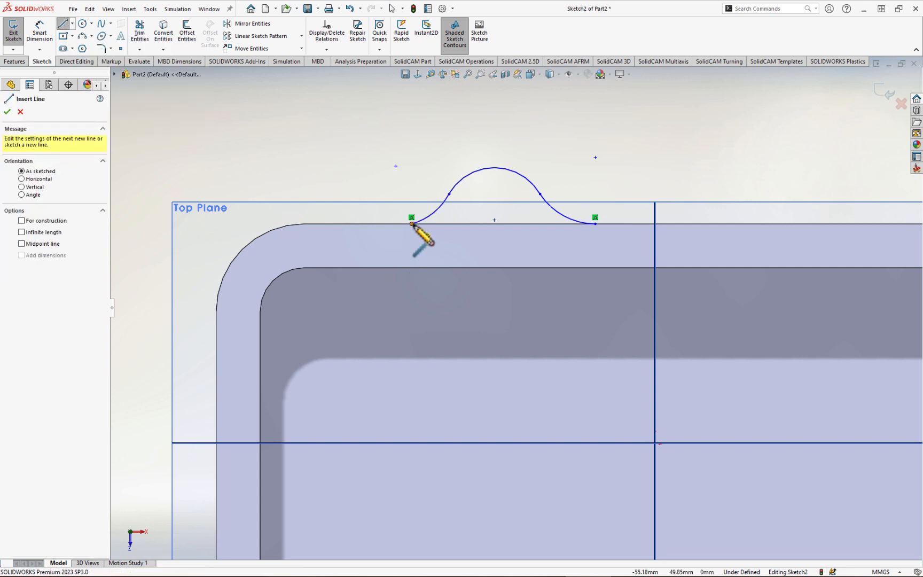
pyautogui.moveTo(412, 224)
pyautogui.mouseDown()
pyautogui.moveTo(573, 234)
pyautogui.moveTo(596, 223)
pyautogui.mouseUp()
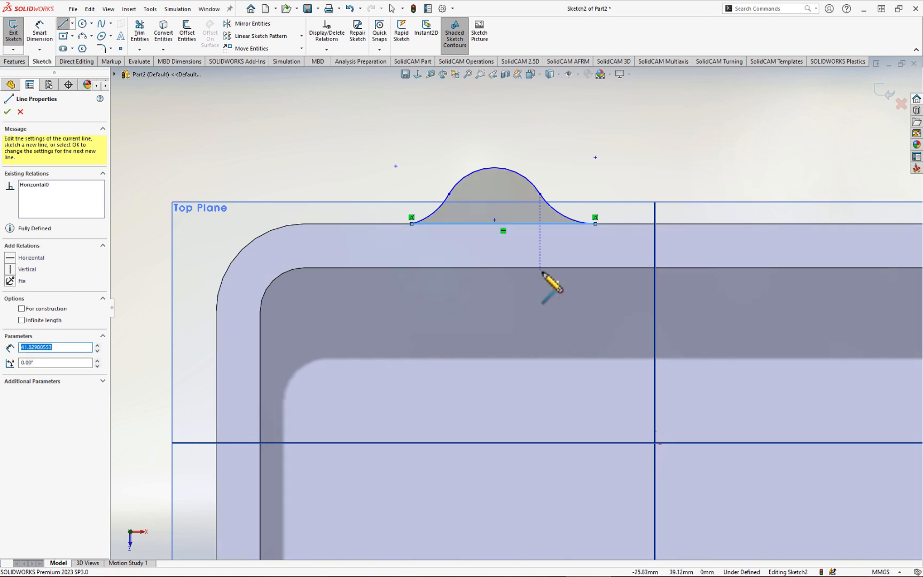
pyautogui.press('Escape')
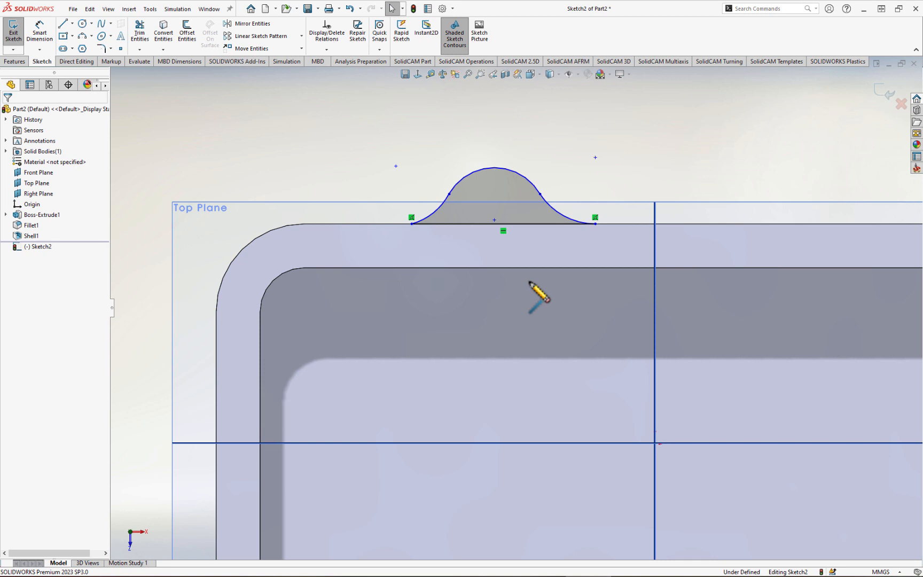
# - Make the crown arc tangent to the side arcs at both of its ends
pyautogui.click(442, 206)
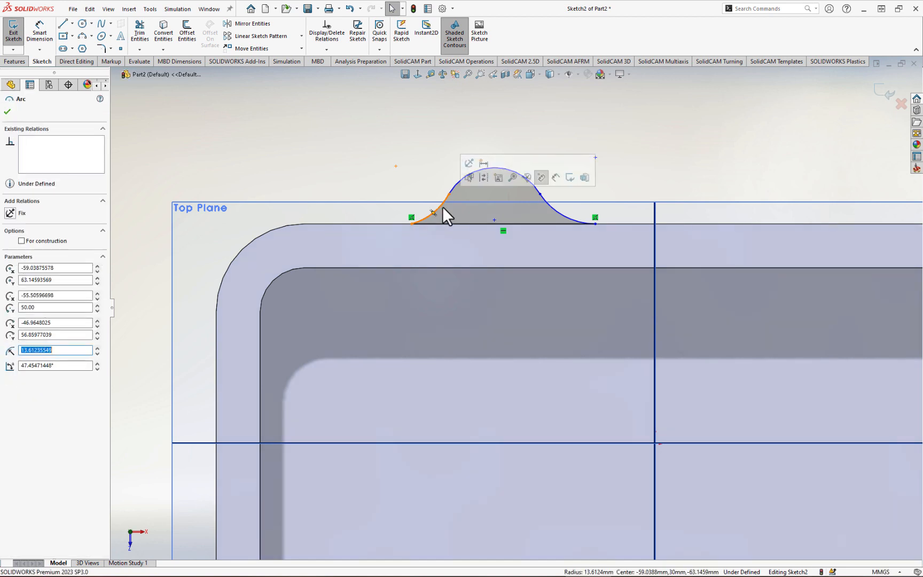
pyautogui.keyDown('ctrl'); pyautogui.click(460, 185); pyautogui.keyUp('ctrl')
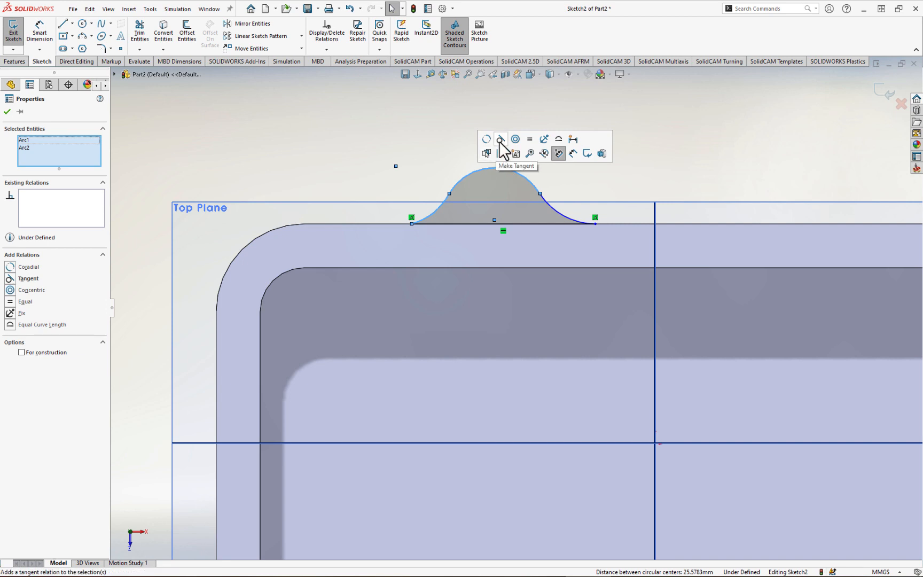
pyautogui.click(419, 134)
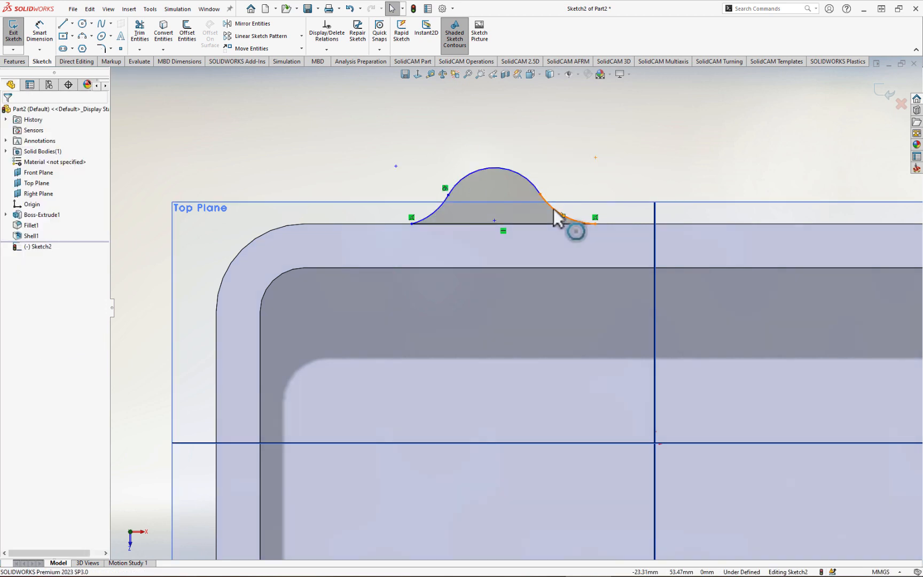
pyautogui.click(553, 208)
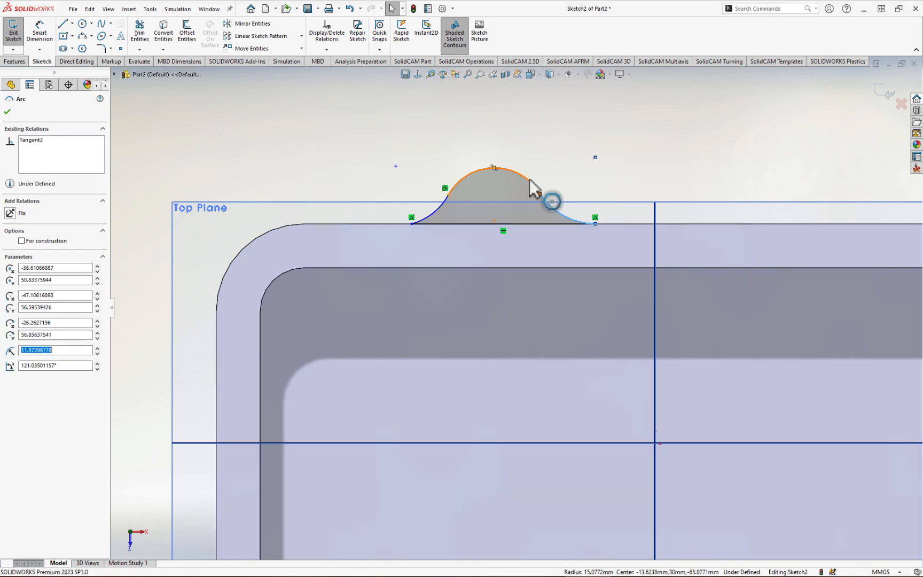
pyautogui.keyDown('ctrl'); pyautogui.click(534, 187); pyautogui.keyUp('ctrl')
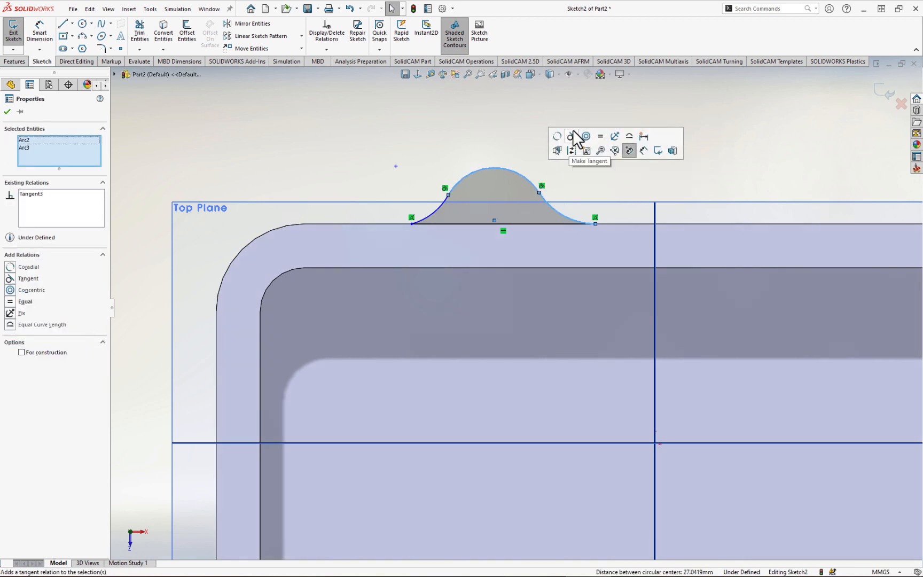
pyautogui.click(478, 133)
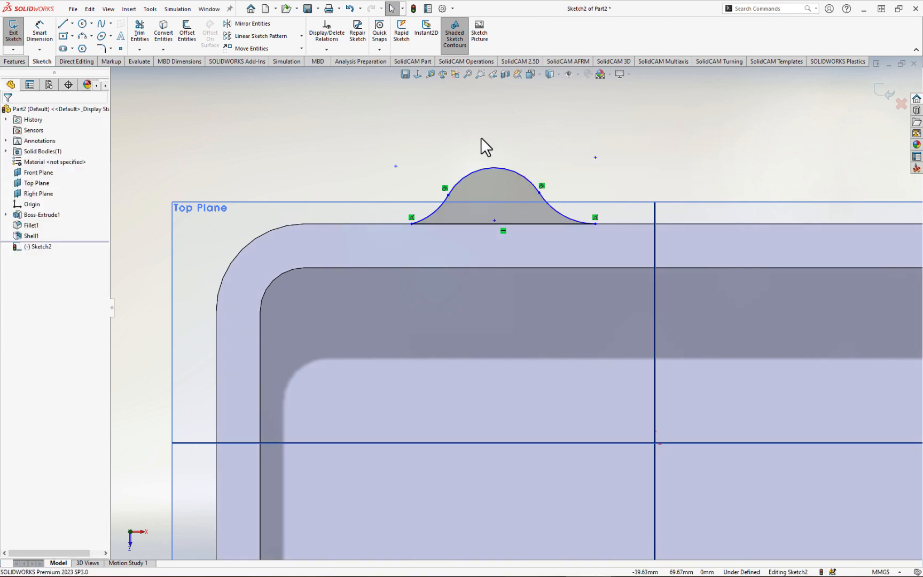
# - Make both side arcs of the boss outline tangent to the tray's straight rear outer edge
pyautogui.click(427, 219)
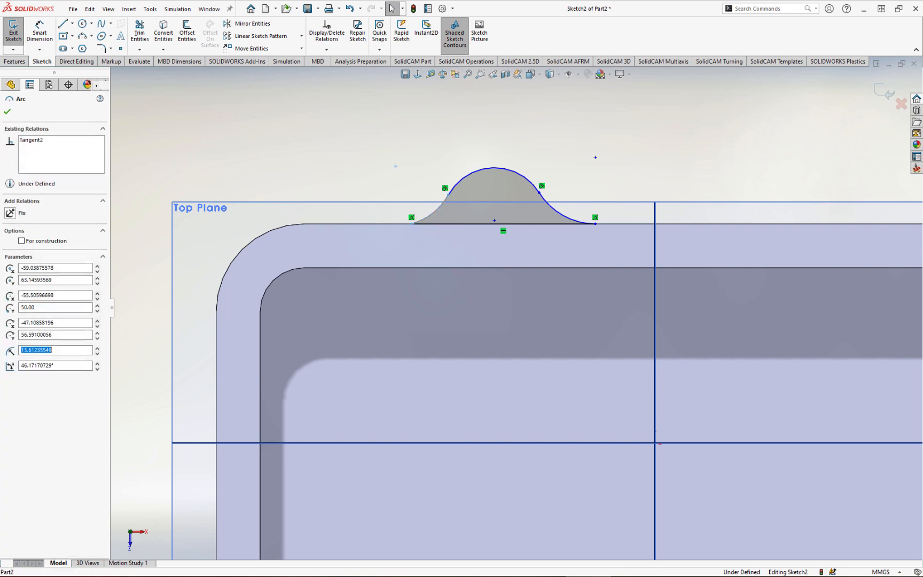
pyautogui.keyDown('ctrl'); pyautogui.click(373, 224); pyautogui.keyUp('ctrl')
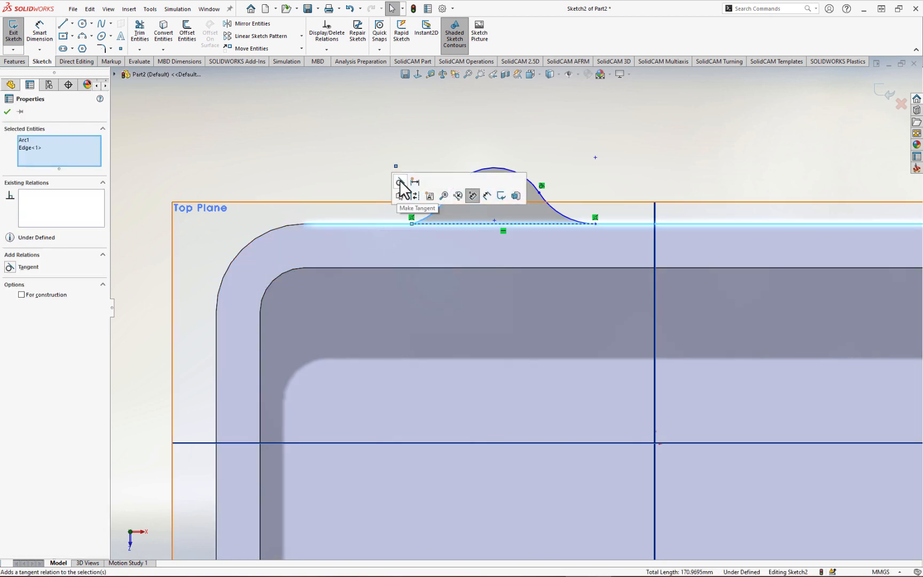
pyautogui.click(401, 183)
pyautogui.click(310, 158)
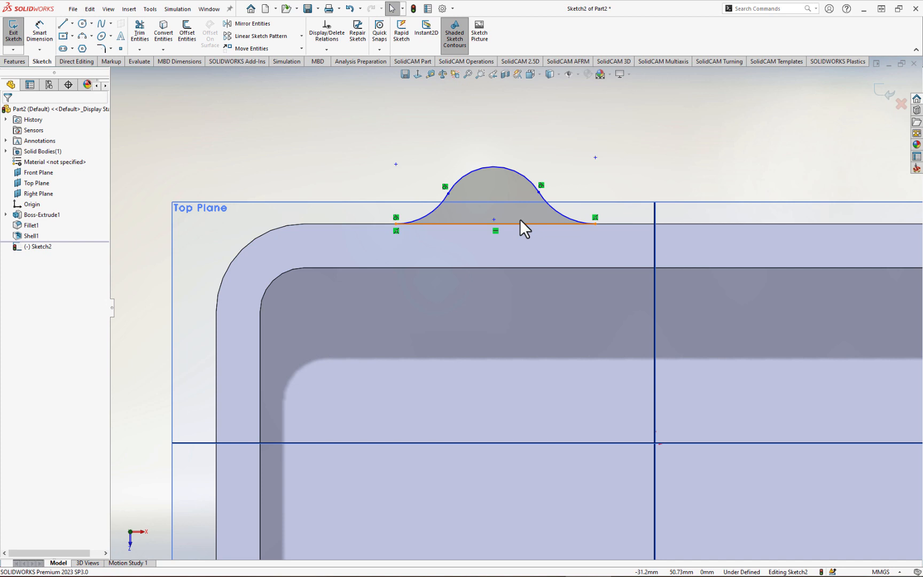
pyautogui.click(574, 220)
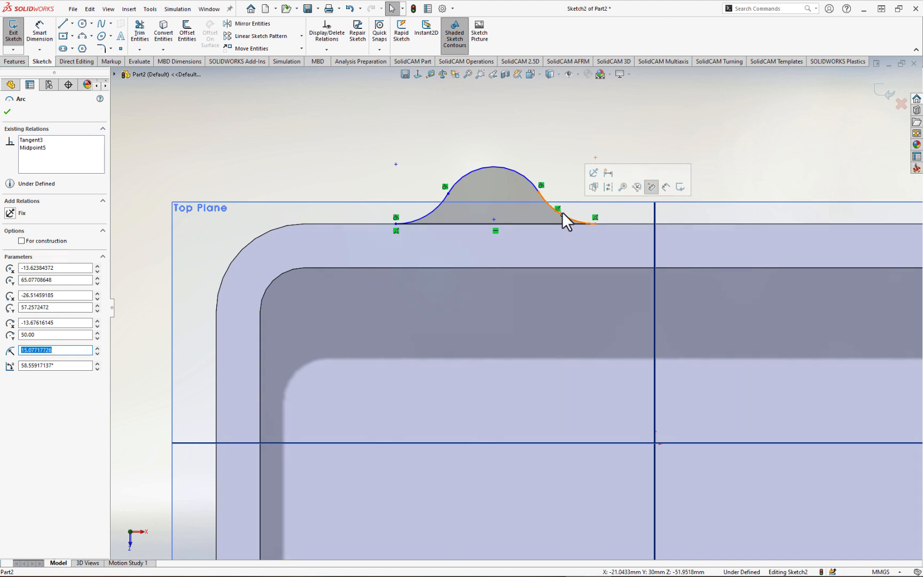
pyautogui.click(572, 126)
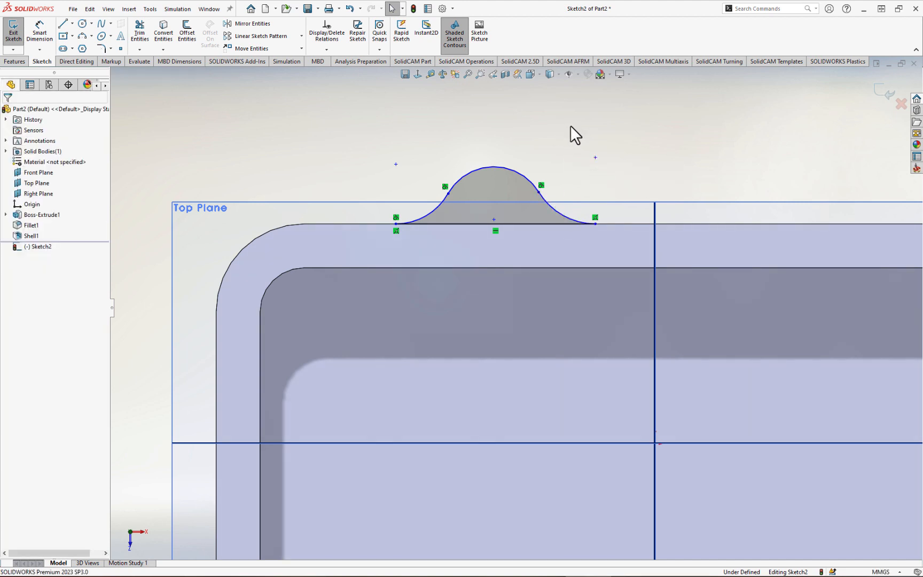
pyautogui.click(575, 220)
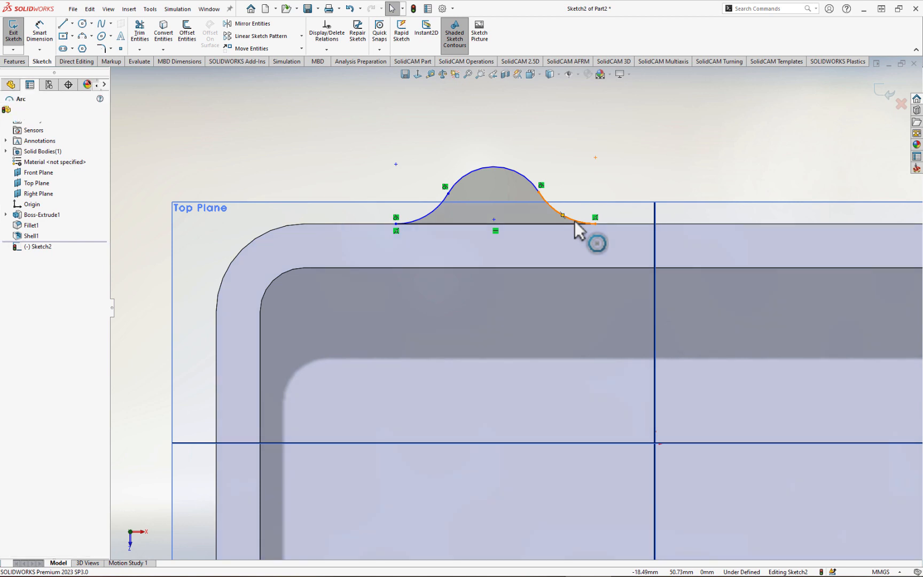
pyautogui.keyDown('ctrl'); pyautogui.click(630, 223); pyautogui.keyUp('ctrl')
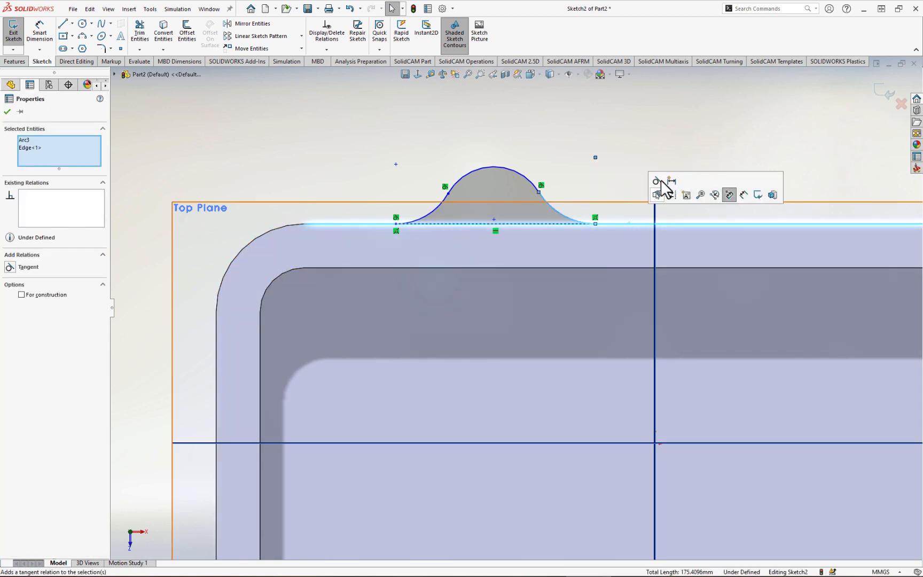
pyautogui.click(657, 184)
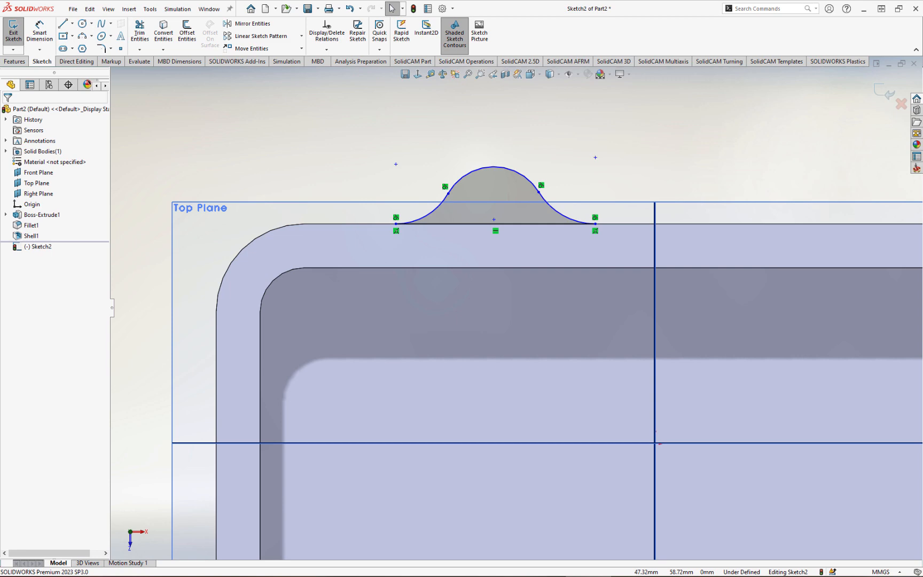
# - Check the boss position in the reference PDF drawing and place the crown arc's centre point coincident with the tray's rear outer edge
pyautogui.moveTo(922, 42)
pyautogui.mouseDown()
pyautogui.moveTo(370, 78)
pyautogui.moveTo(377, 73)
pyautogui.mouseUp()
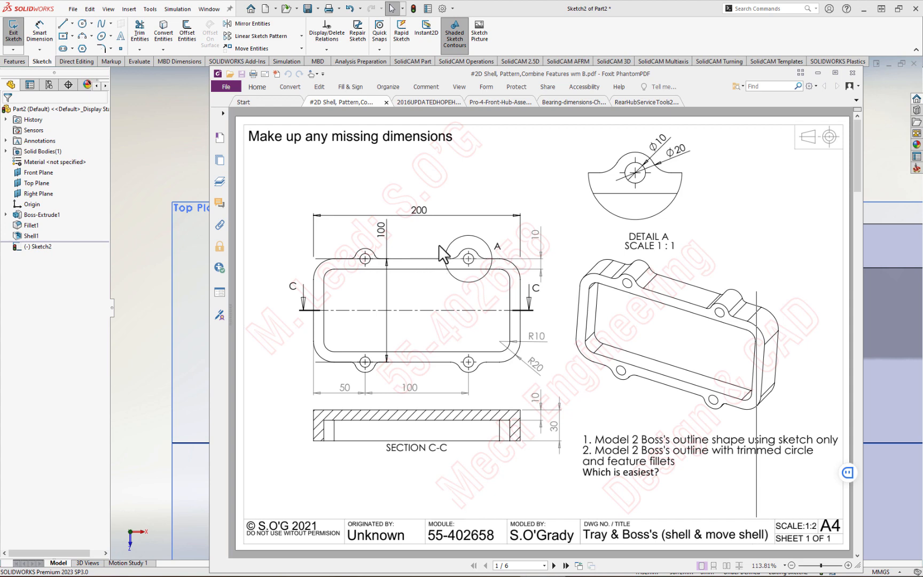
pyautogui.moveTo(497, 71)
pyautogui.mouseDown()
pyautogui.moveTo(922, 94)
pyautogui.moveTo(922, 48)
pyautogui.mouseUp()
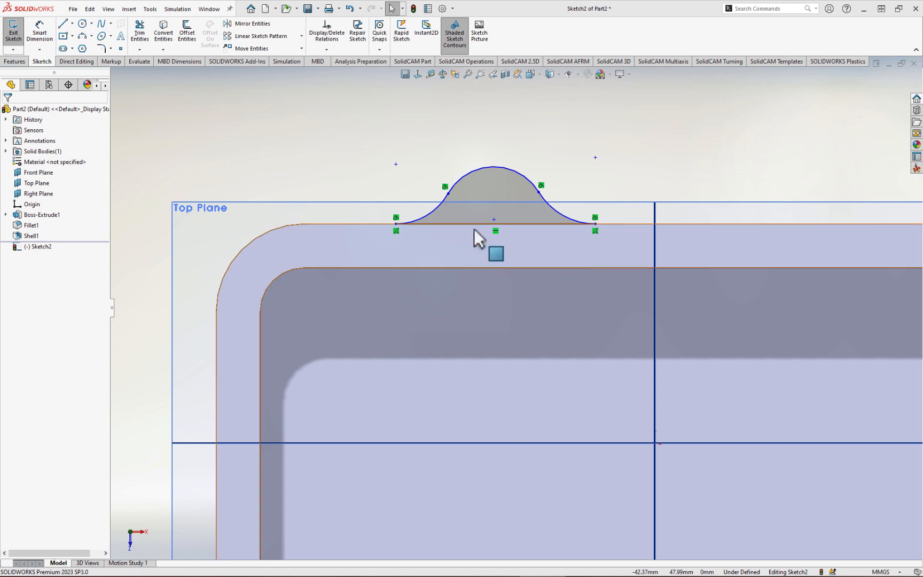
pyautogui.moveTo(494, 219)
pyautogui.mouseDown()
pyautogui.moveTo(498, 207)
pyautogui.moveTo(491, 219)
pyautogui.moveTo(490, 206)
pyautogui.moveTo(487, 220)
pyautogui.moveTo(498, 209)
pyautogui.moveTo(486, 212)
pyautogui.moveTo(488, 226)
pyautogui.mouseUp()
pyautogui.click(402, 181)
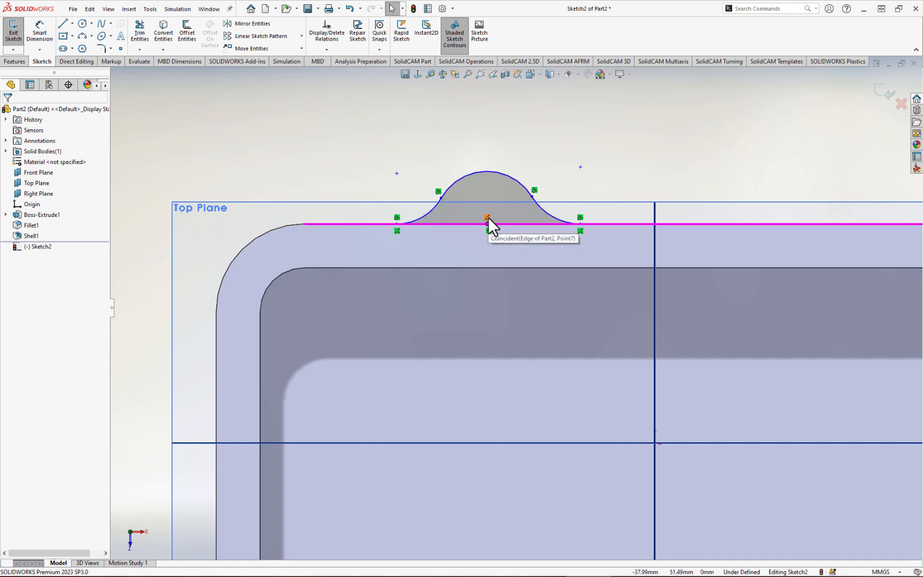
pyautogui.moveTo(488, 217); pyautogui.dragTo(486, 226)
pyautogui.click(398, 156)
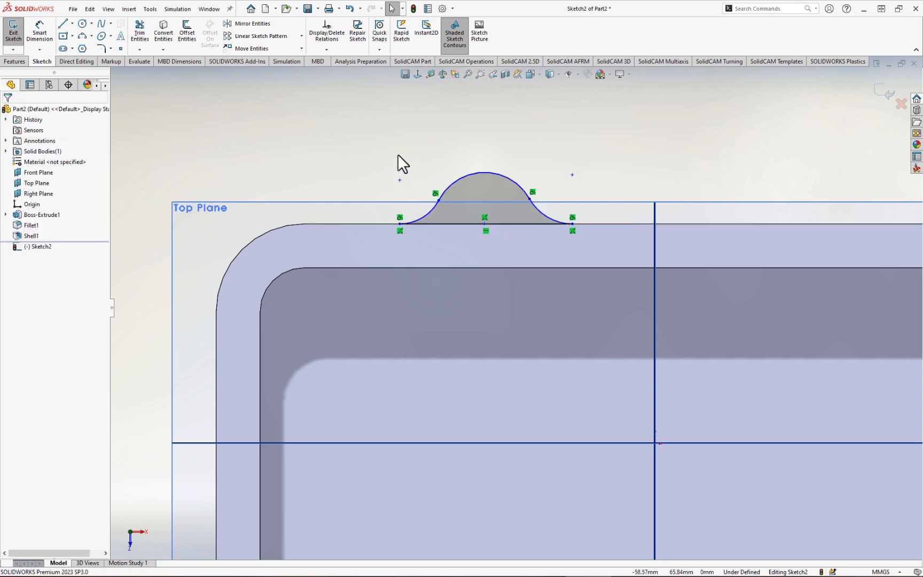
# - Dimension the crown arc's radius as 20 mm
pyautogui.click(38, 33)
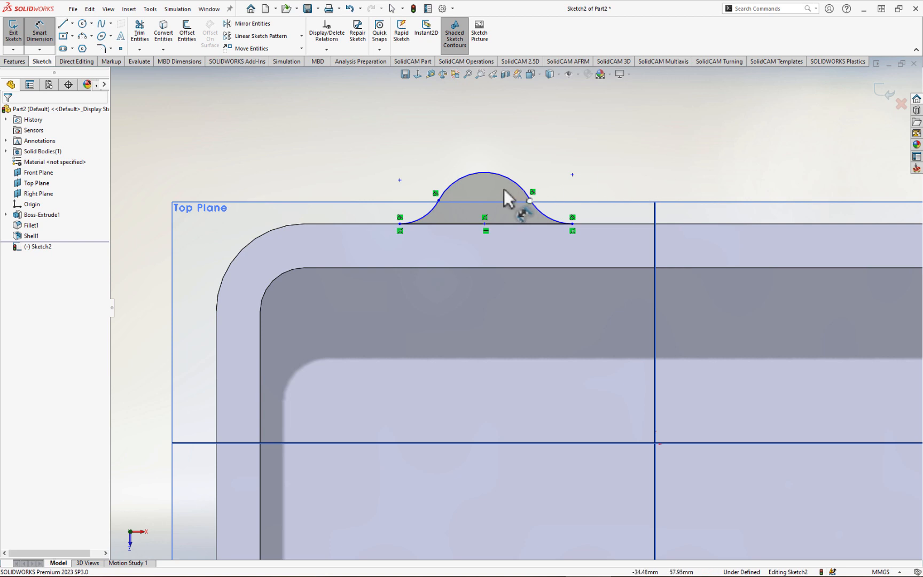
pyautogui.click(529, 170)
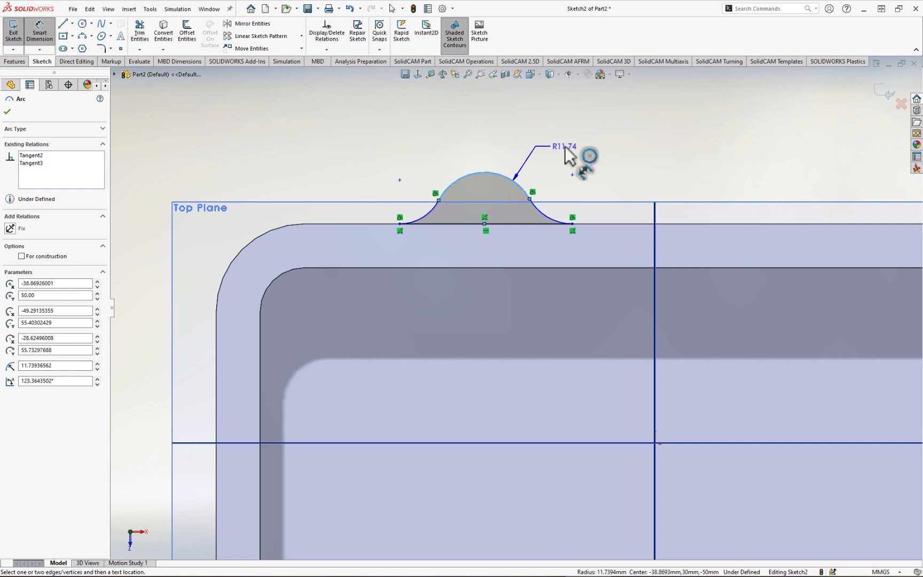
pyautogui.click(565, 152)
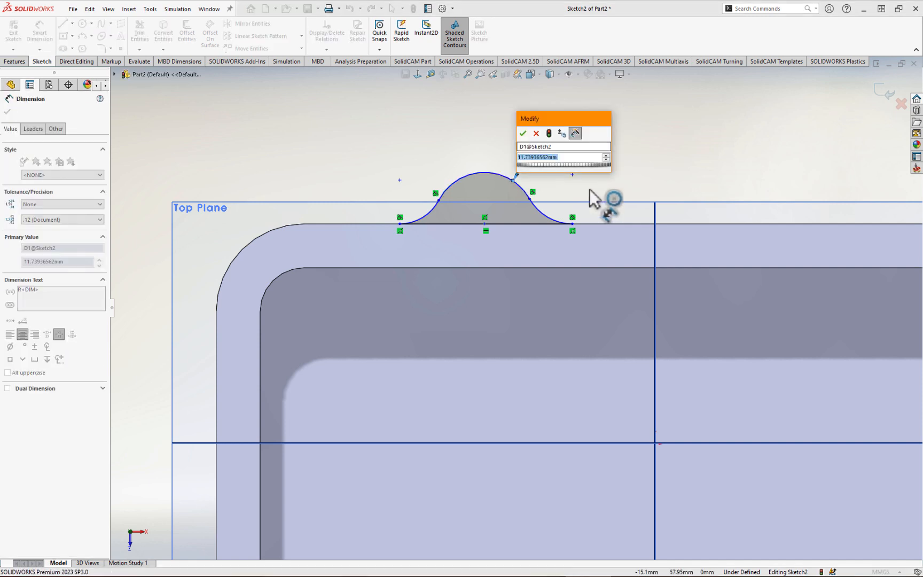
pyautogui.write('10')
pyautogui.press('Return')
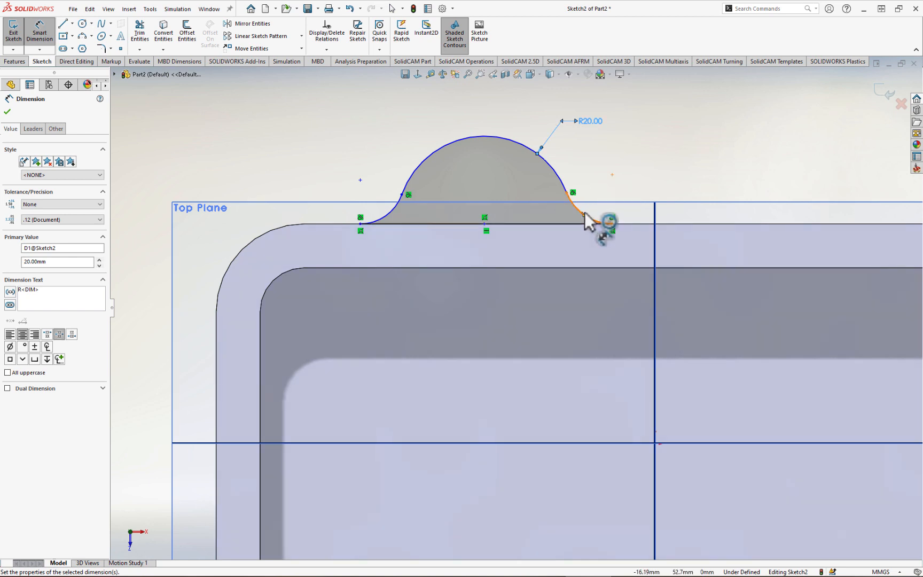
# - Dimension the radius of the side arc nearer the tray's centreline as 20 mm
pyautogui.click(588, 213)
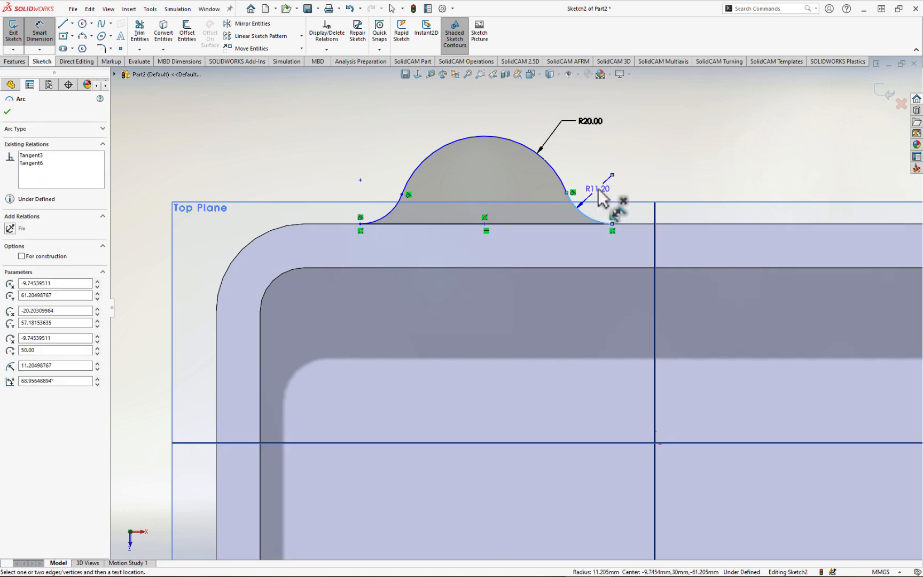
pyautogui.click(599, 195)
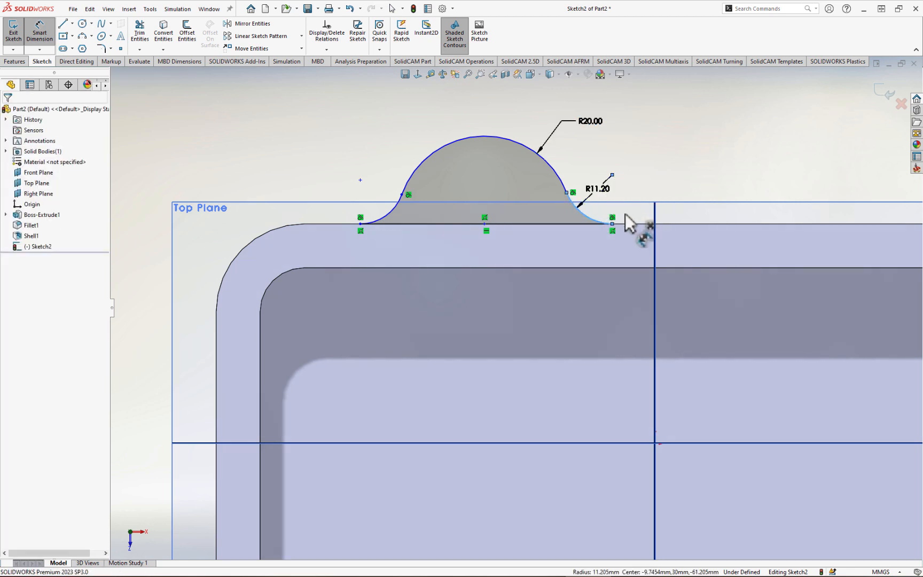
pyautogui.moveTo(596, 161); pyautogui.dragTo(754, 123)
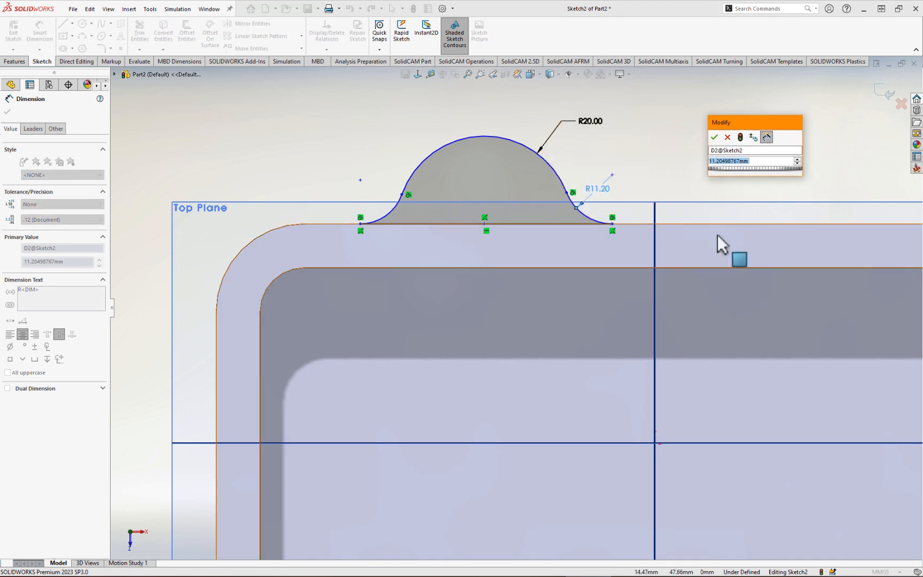
pyautogui.write('20')
pyautogui.press('Return')
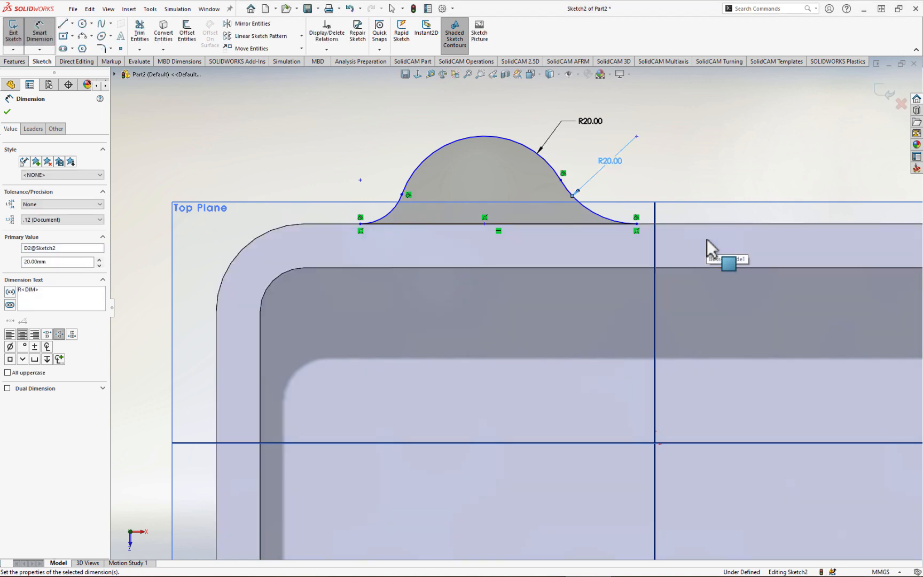
# - Apply an equal relation between the two side arcs of the boss outline
pyautogui.press('Escape')
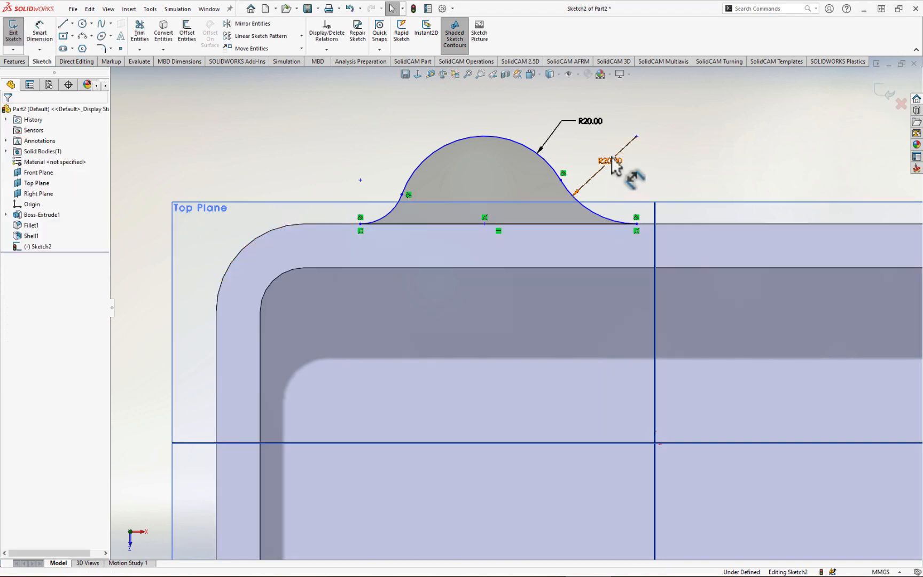
pyautogui.click(580, 204)
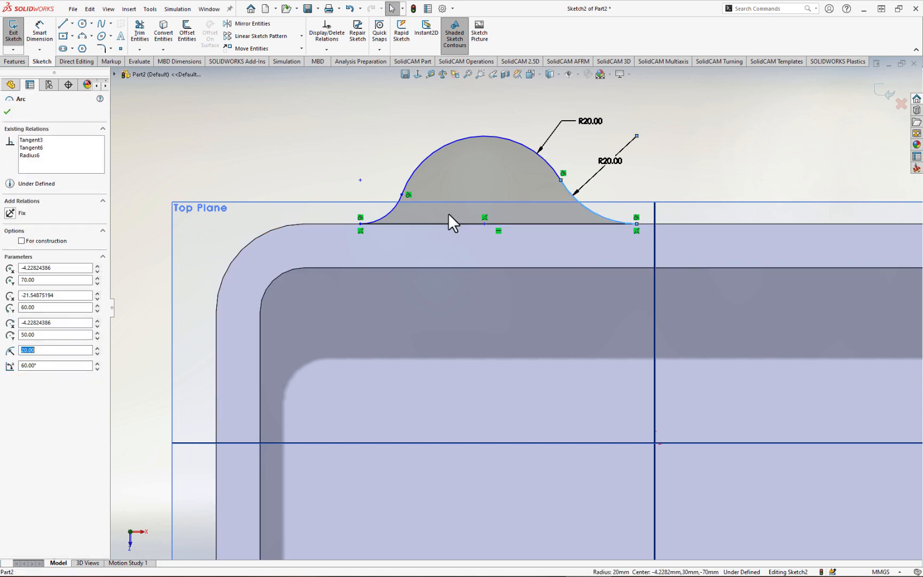
pyautogui.keyDown('ctrl'); pyautogui.click(402, 205); pyautogui.keyUp('ctrl')
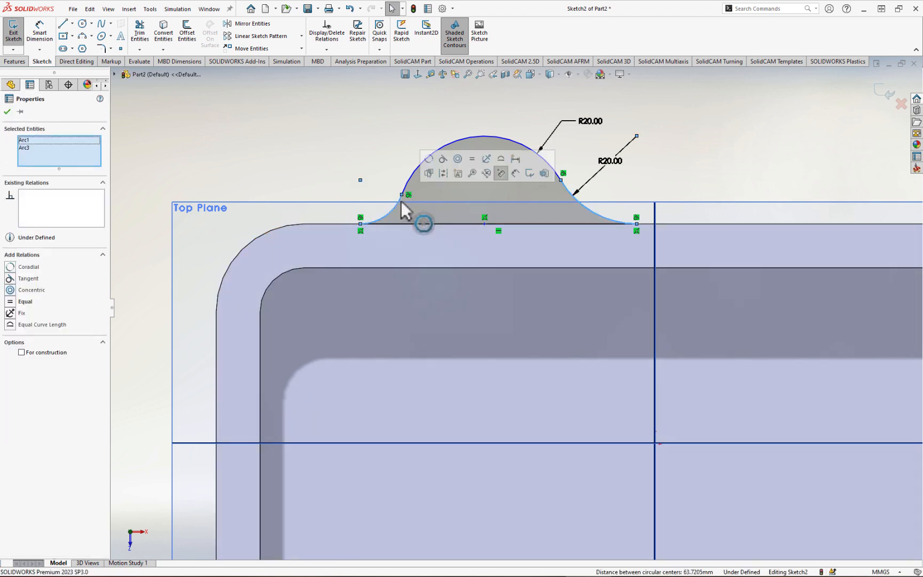
pyautogui.click(473, 160)
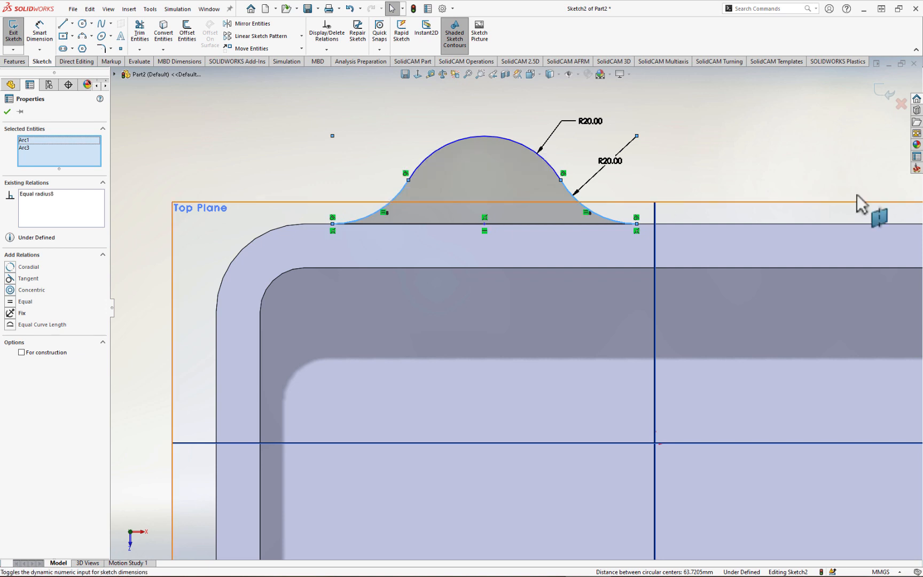
pyautogui.press('Escape')
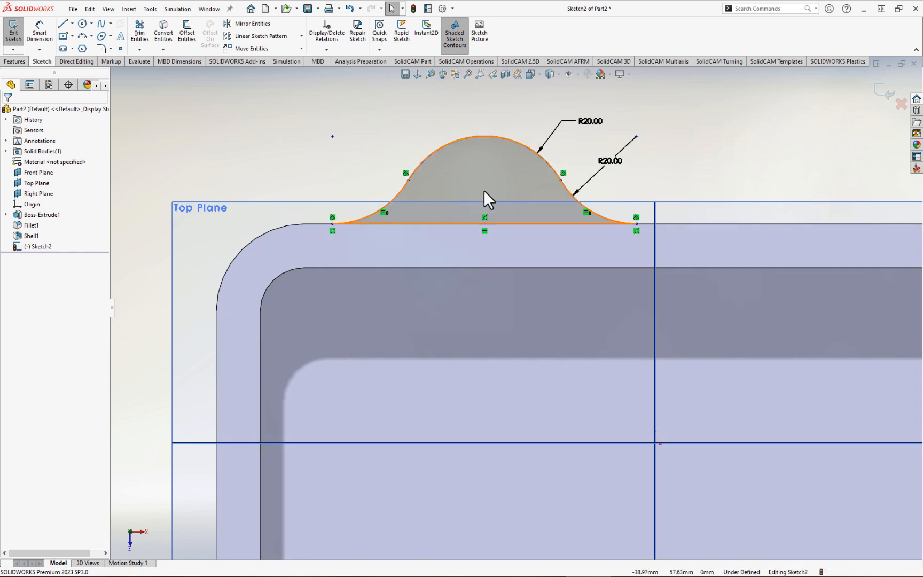
# - Dimension the crown arc's centre point 50 mm from the tray's nearer short outer edge
pyautogui.scroll(2, 484, 188)
pyautogui.click(36, 31)
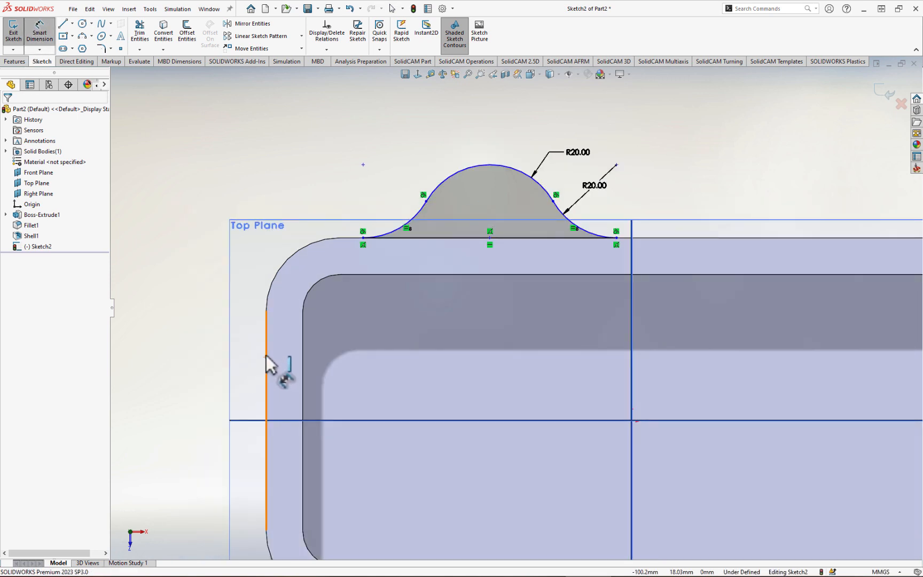
pyautogui.click(266, 359)
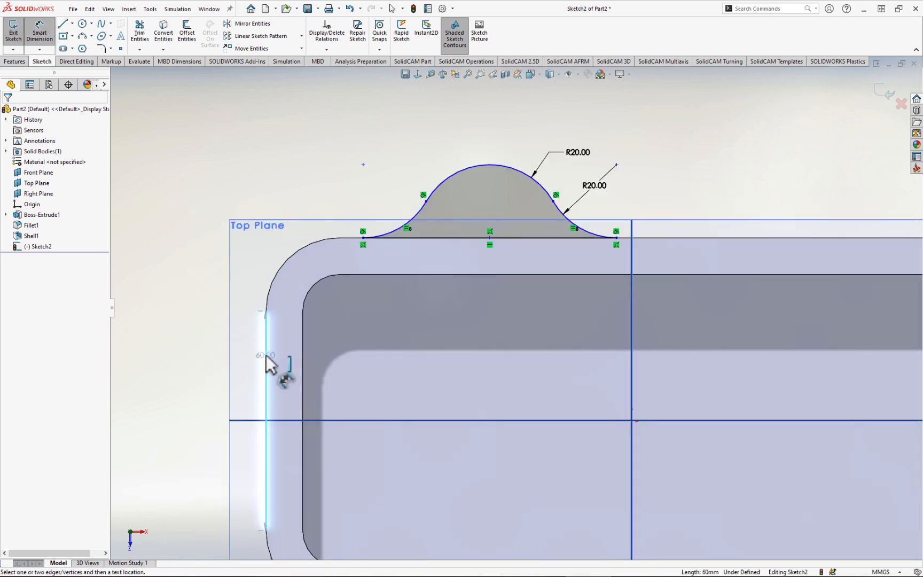
pyautogui.click(490, 237)
pyautogui.click(385, 369)
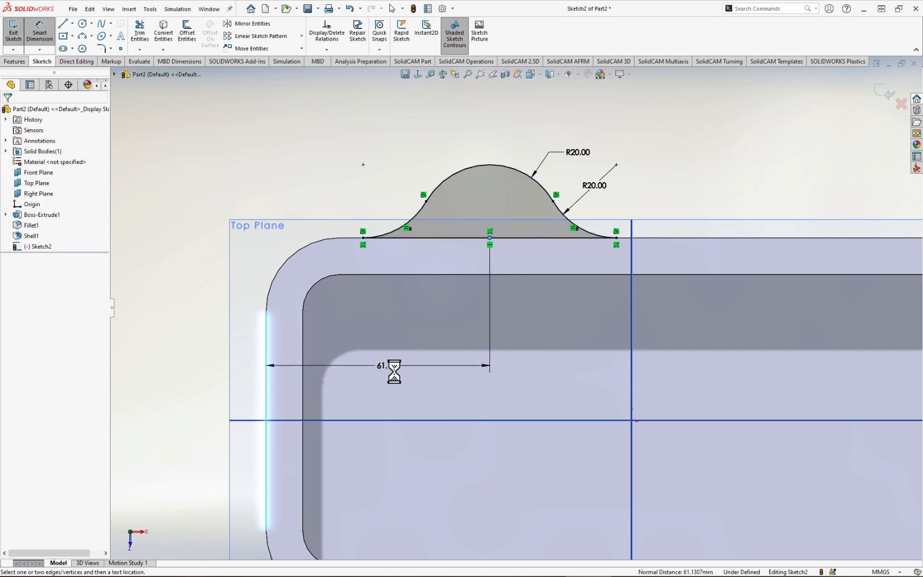
pyautogui.write('50')
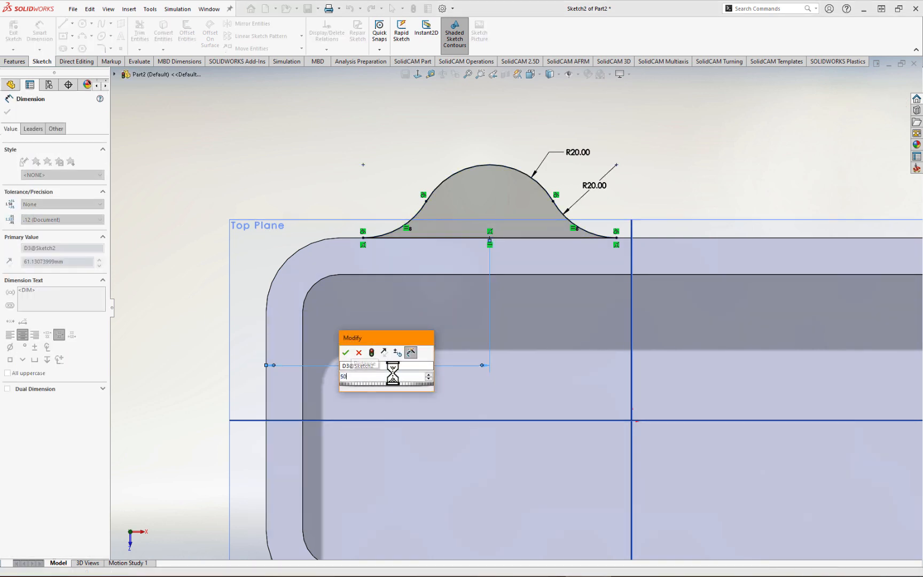
pyautogui.press('Return')
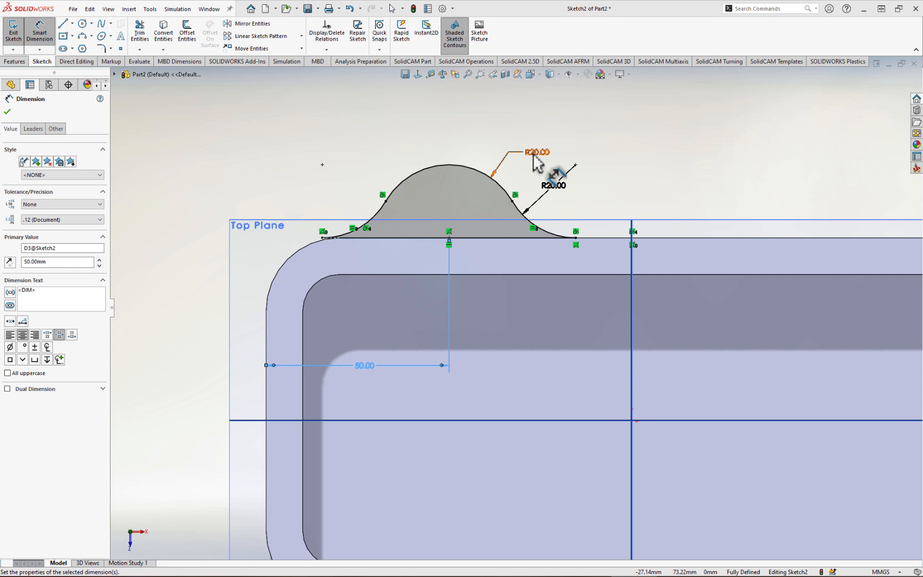
# - Change the crown arc's radius and the dimensioned side arc's radius to 10 mm each
pyautogui.doubleClick(534, 154)
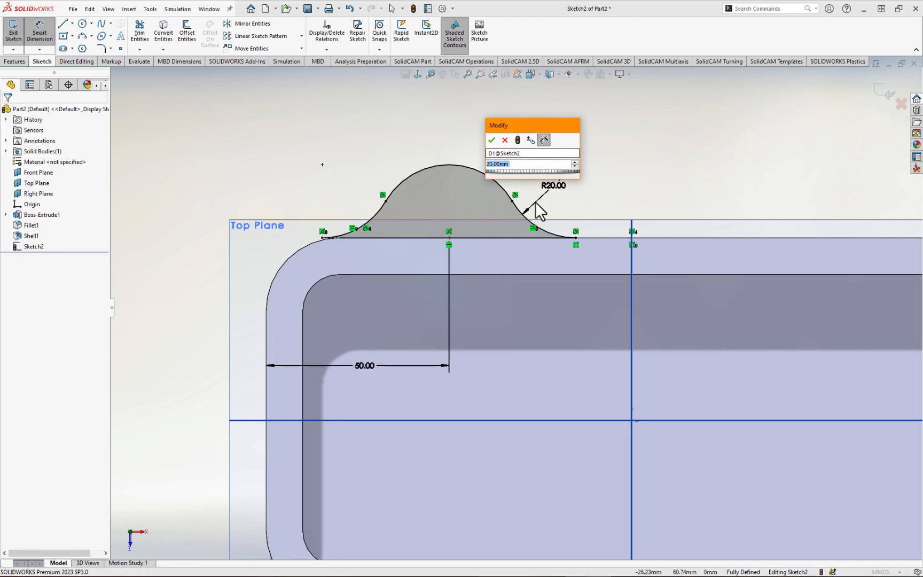
pyautogui.press('Return')
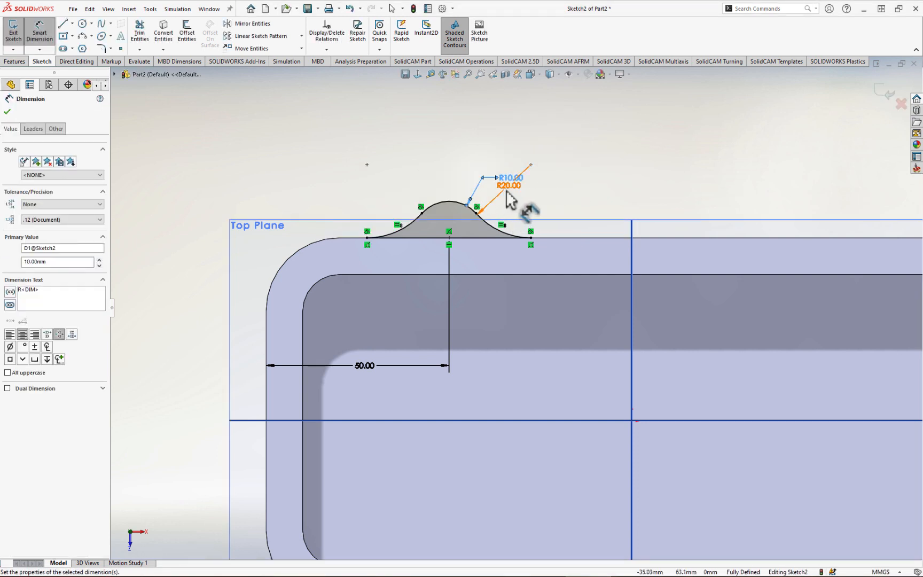
pyautogui.doubleClick(507, 186)
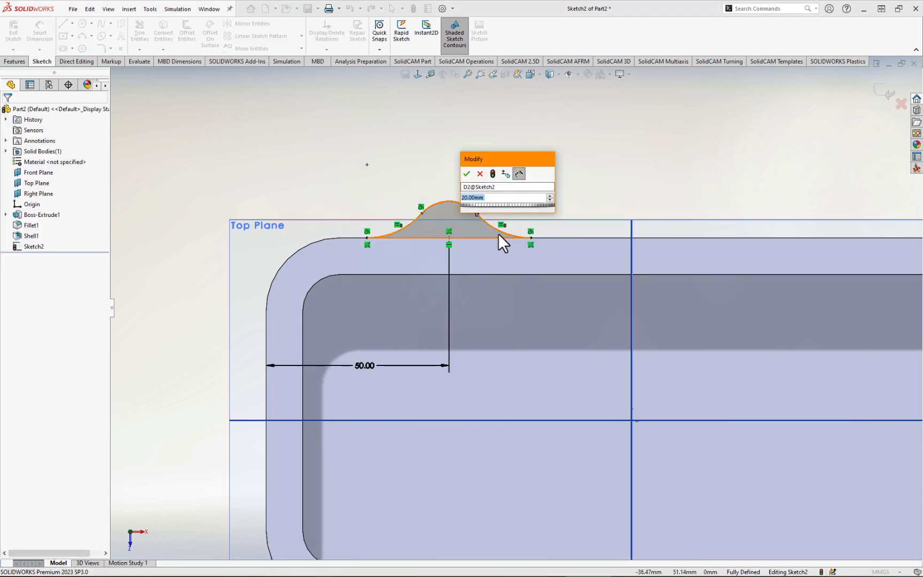
pyautogui.write('10')
pyautogui.press('Return')
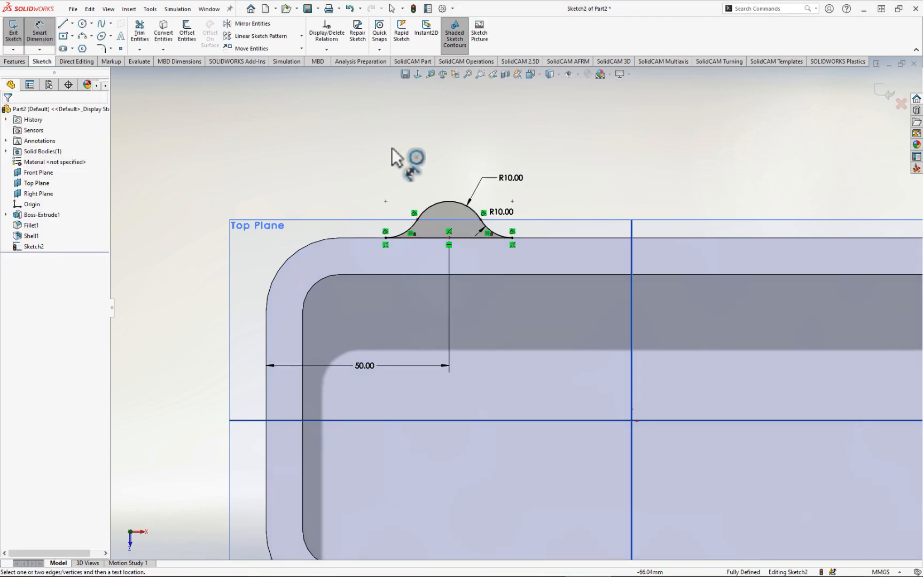
# - Mirror the boss outline's line and three arcs about the Right Plane, keeping the original
pyautogui.scroll(3, 391, 147)
pyautogui.keyDown('ctrl'); pyautogui.moveTo(562, 219); pyautogui.dragTo(536, 168, button='middle'); pyautogui.keyUp('ctrl')
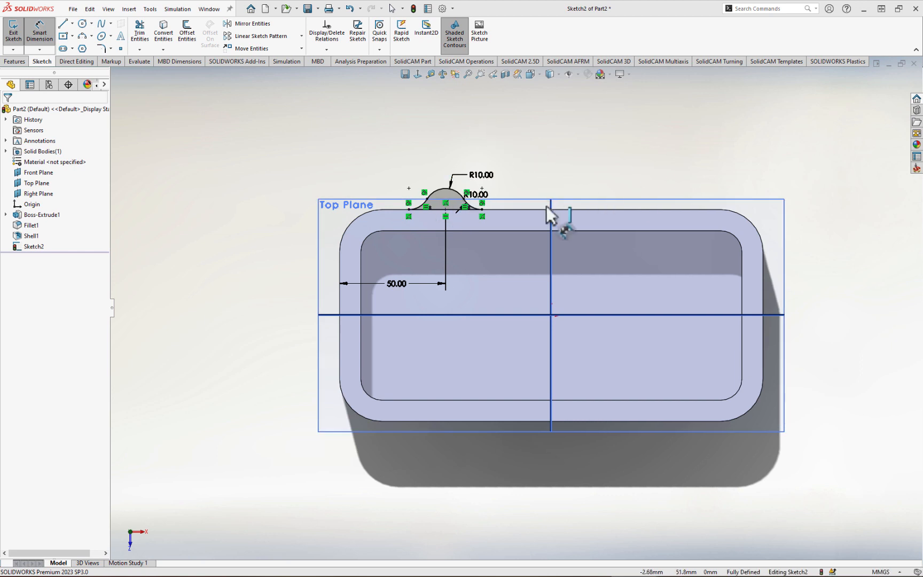
pyautogui.click(244, 23)
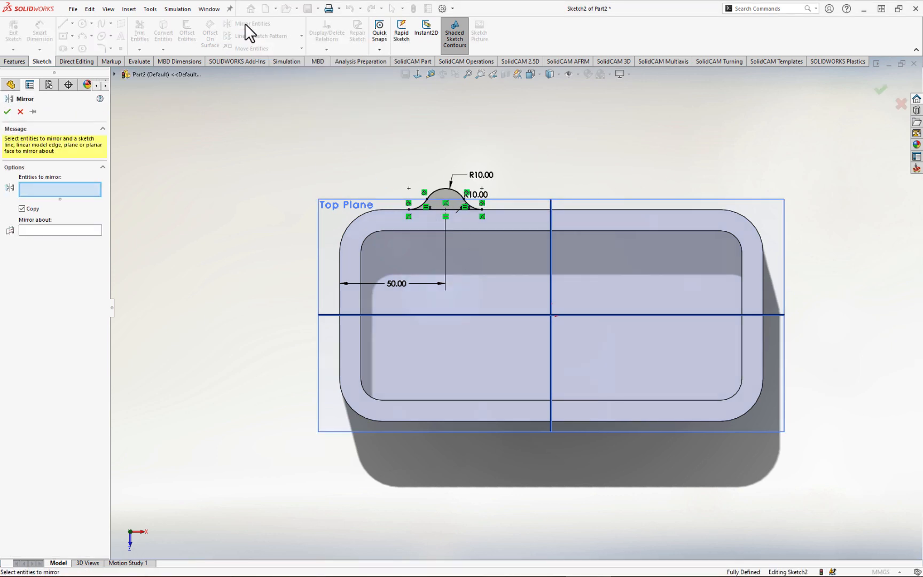
pyautogui.moveTo(361, 139); pyautogui.dragTo(522, 255)
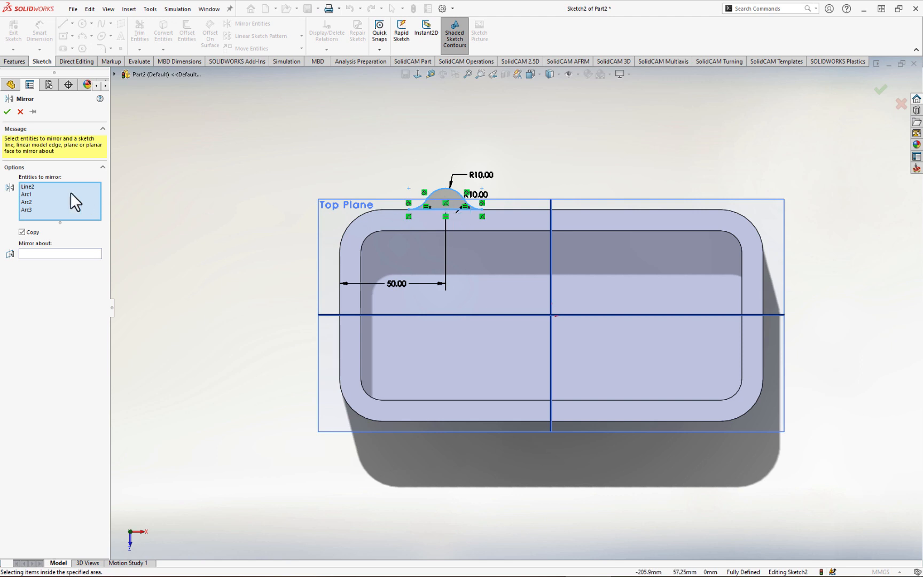
pyautogui.click(41, 254)
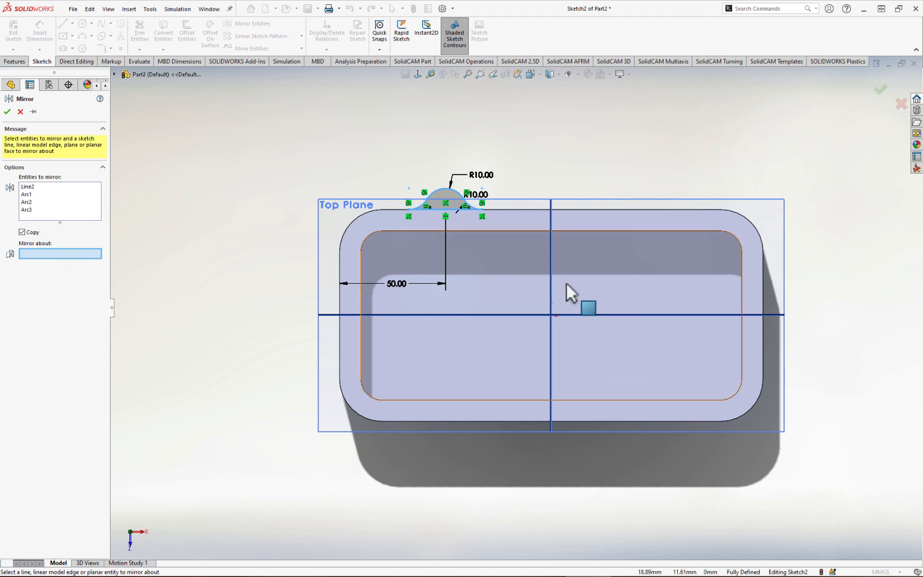
pyautogui.click(553, 260)
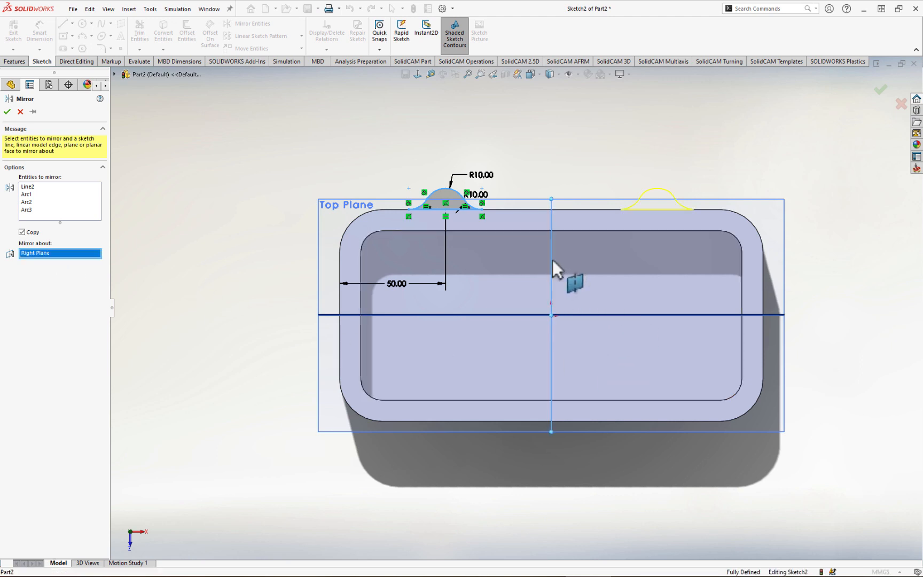
pyautogui.rightClick(552, 259)
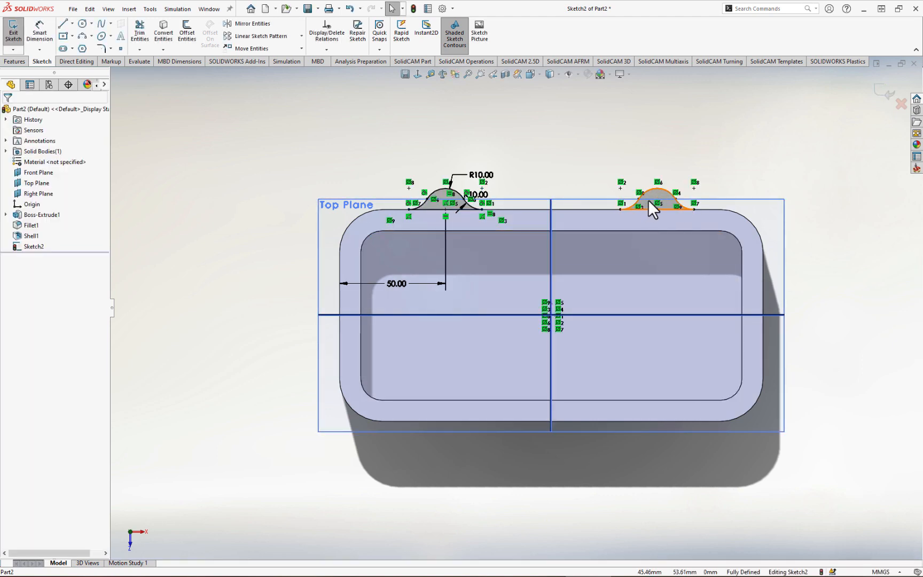
# - Extrude both boss outlines in the reversed direction, Up To Surface, ending at the tray's flat underside face
pyautogui.click(15, 61)
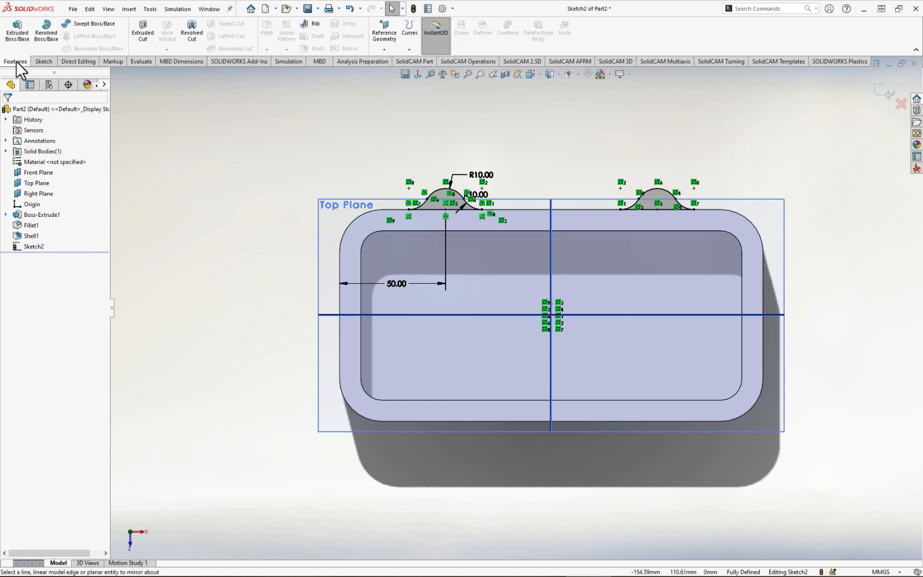
pyautogui.click(18, 31)
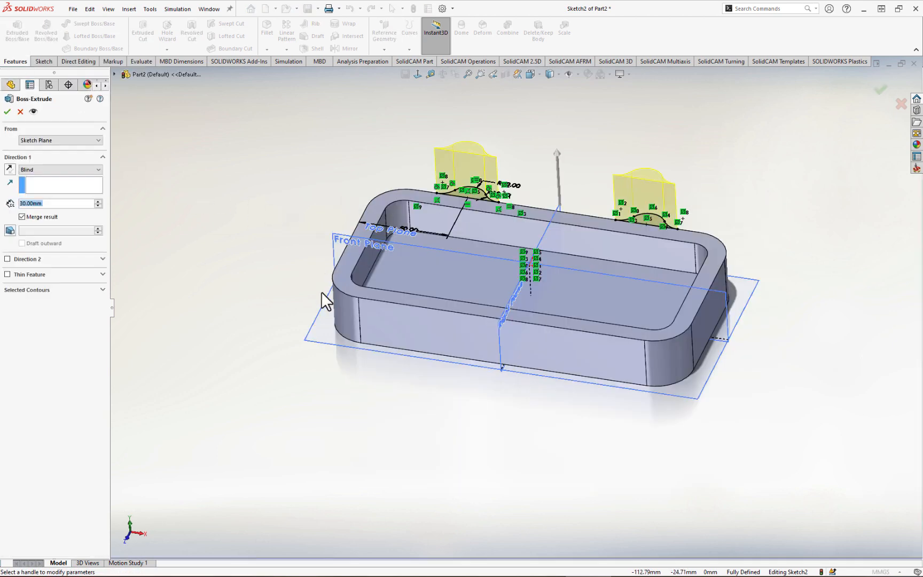
pyautogui.moveTo(367, 340); pyautogui.dragTo(219, 332, button='middle')
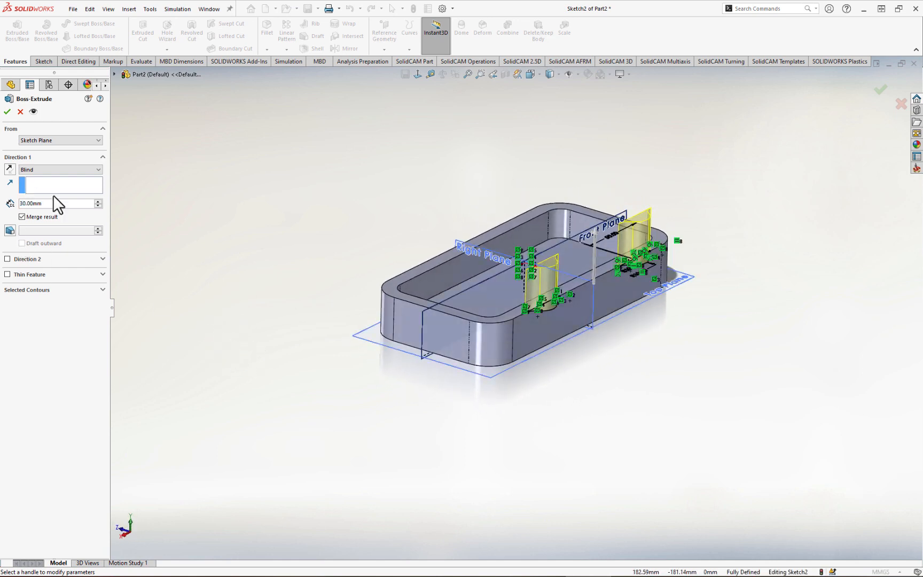
pyautogui.click(9, 170)
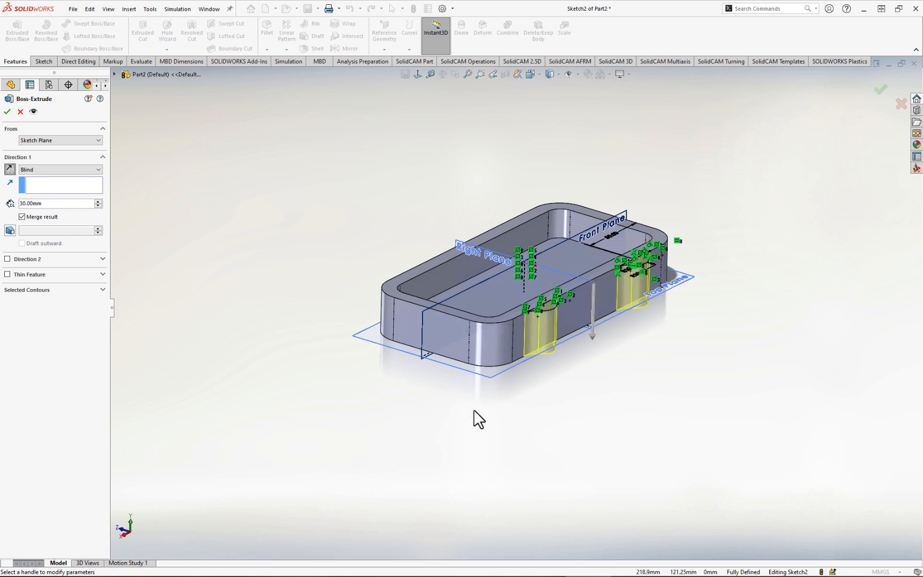
pyautogui.moveTo(474, 418); pyautogui.dragTo(474, 254, button='middle')
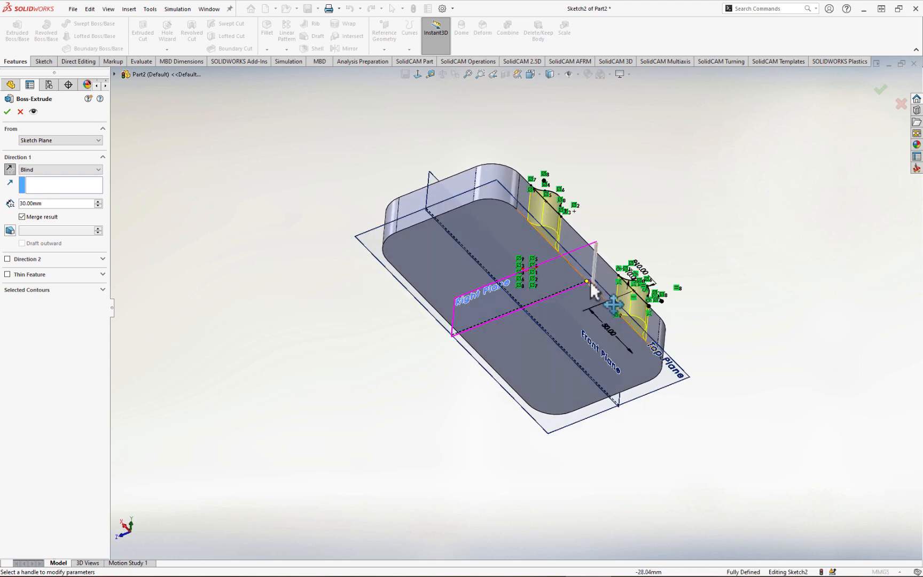
pyautogui.scroll(-3, 612, 312)
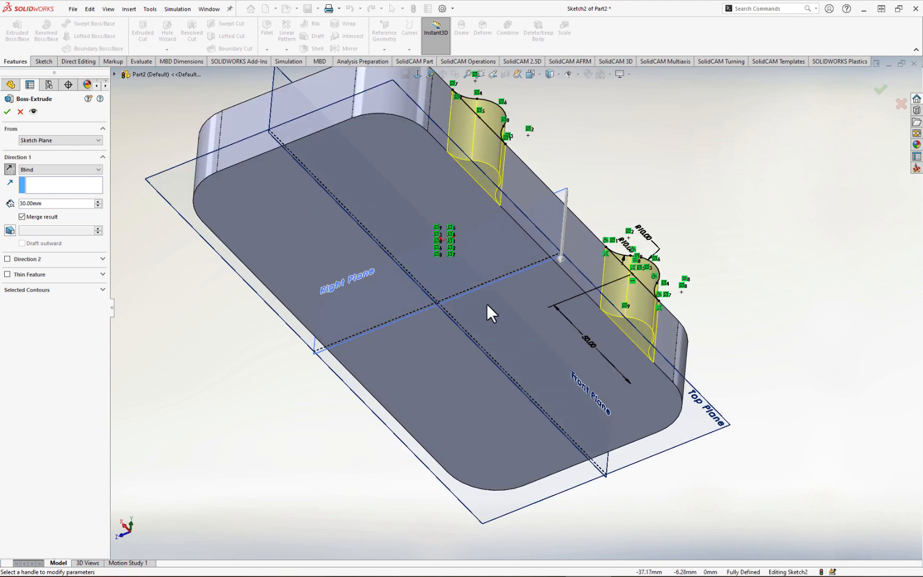
pyautogui.click(40, 168)
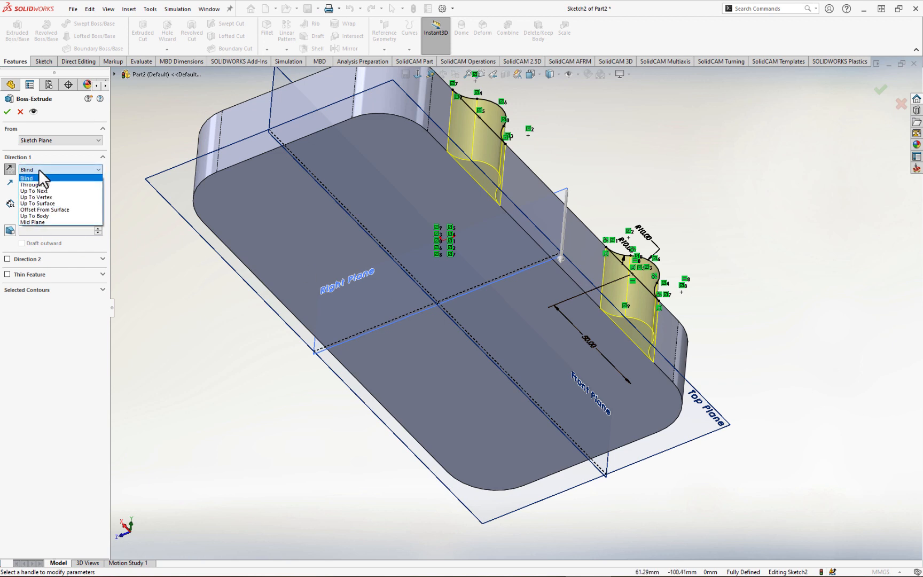
pyautogui.click(46, 203)
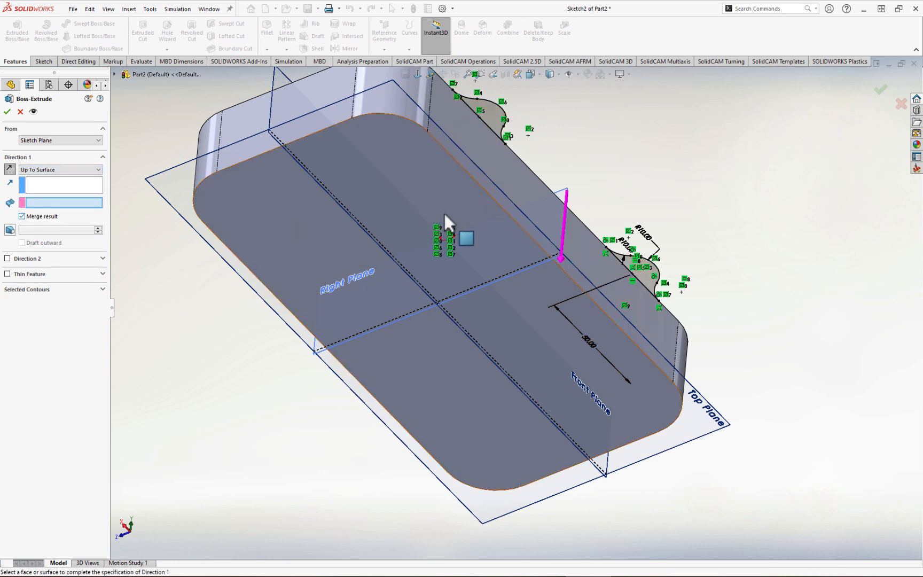
pyautogui.click(435, 185)
pyautogui.press('Return')
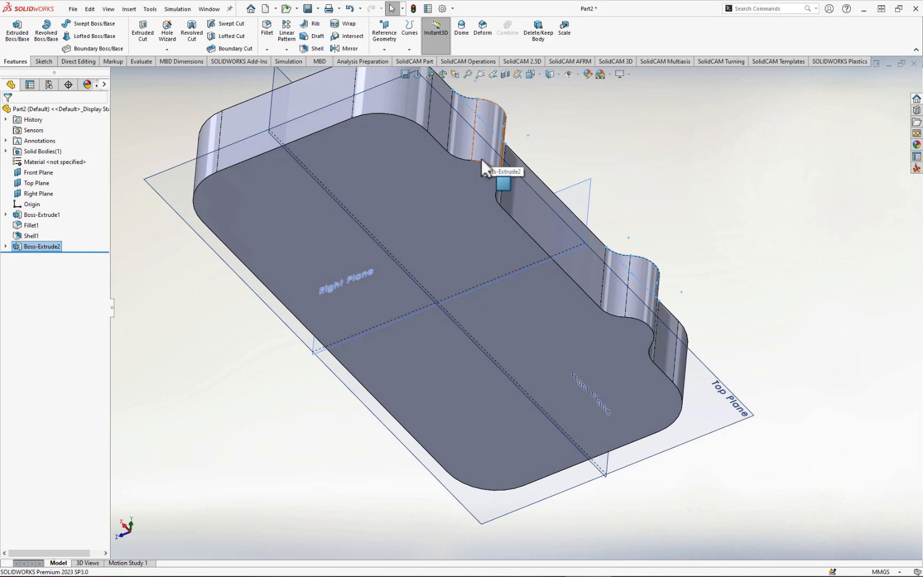
# - Examine the two extruded bosses from below and above, and inspect the sketch that defines them
pyautogui.moveTo(446, 168); pyautogui.dragTo(454, 187, button='middle')
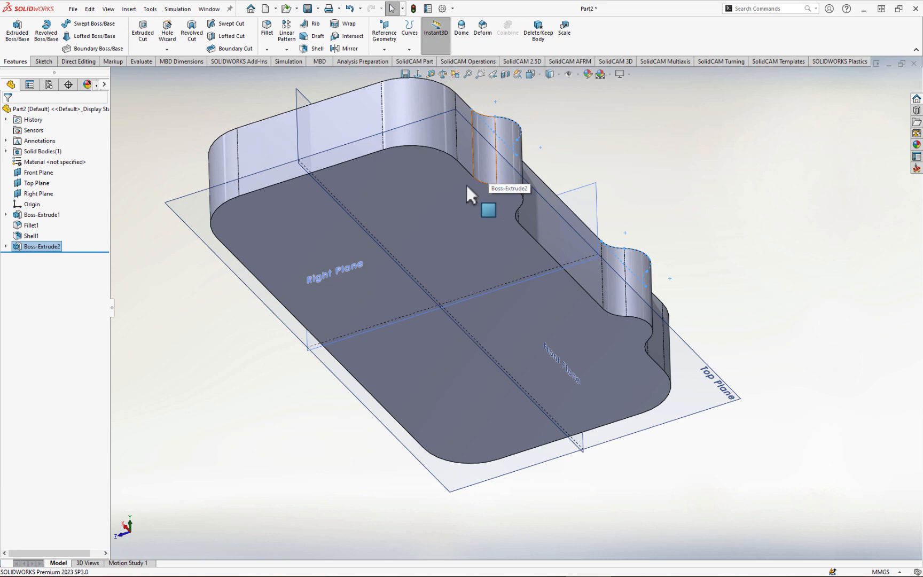
pyautogui.moveTo(466, 183); pyautogui.dragTo(508, 181, button='middle')
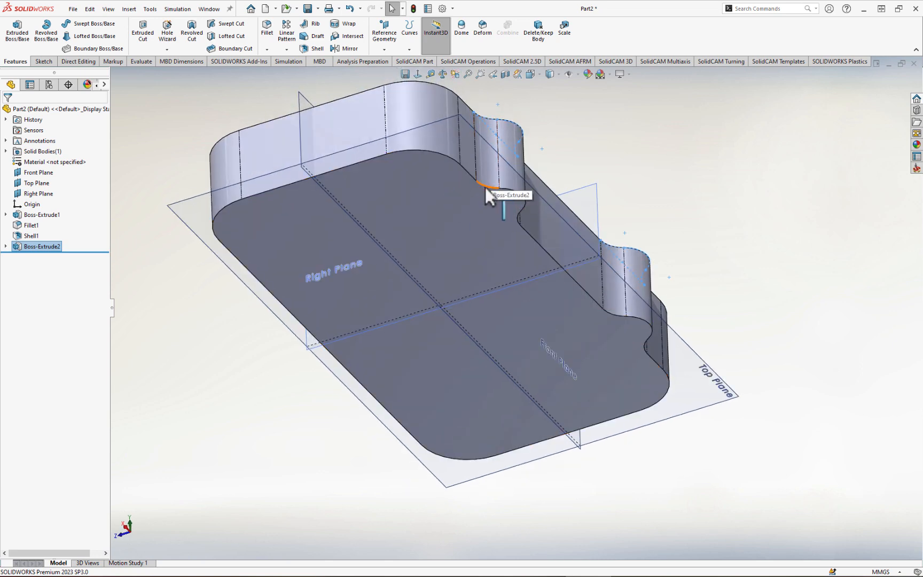
pyautogui.moveTo(438, 220)
pyautogui.mouseDown(button='middle')
pyautogui.moveTo(525, 315)
pyautogui.moveTo(591, 305)
pyautogui.moveTo(600, 319)
pyautogui.moveTo(585, 302)
pyautogui.moveTo(598, 310)
pyautogui.mouseUp(button='middle')
pyautogui.click(842, 262)
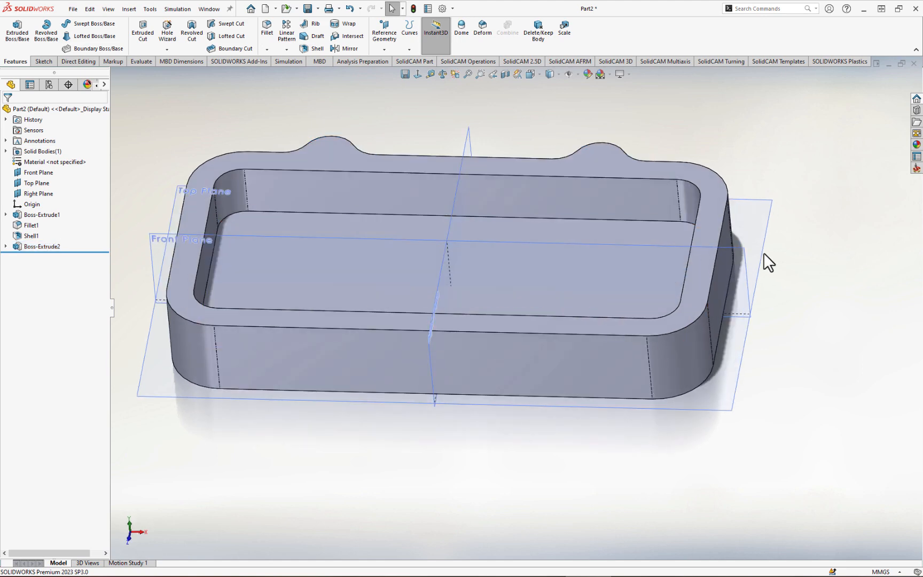
pyautogui.click(6, 246)
pyautogui.click(42, 257)
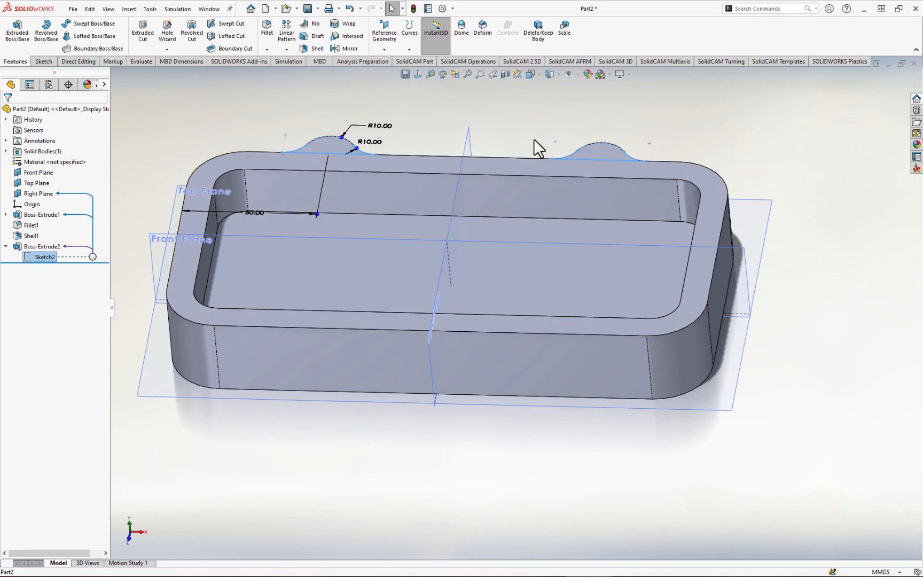
pyautogui.moveTo(515, 138); pyautogui.dragTo(509, 156, button='middle')
pyautogui.click(443, 110)
pyautogui.scroll(4, 443, 111)
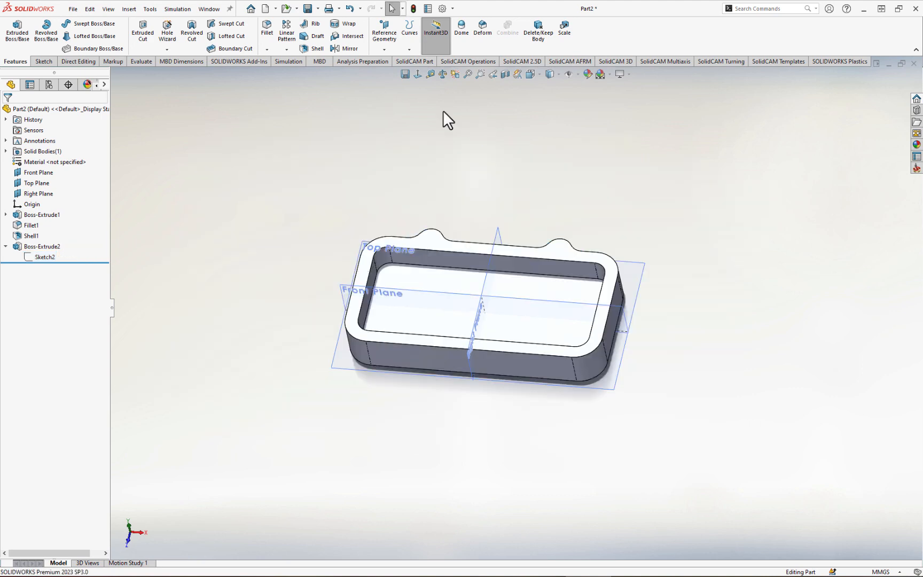
pyautogui.scroll(-5, 497, 244)
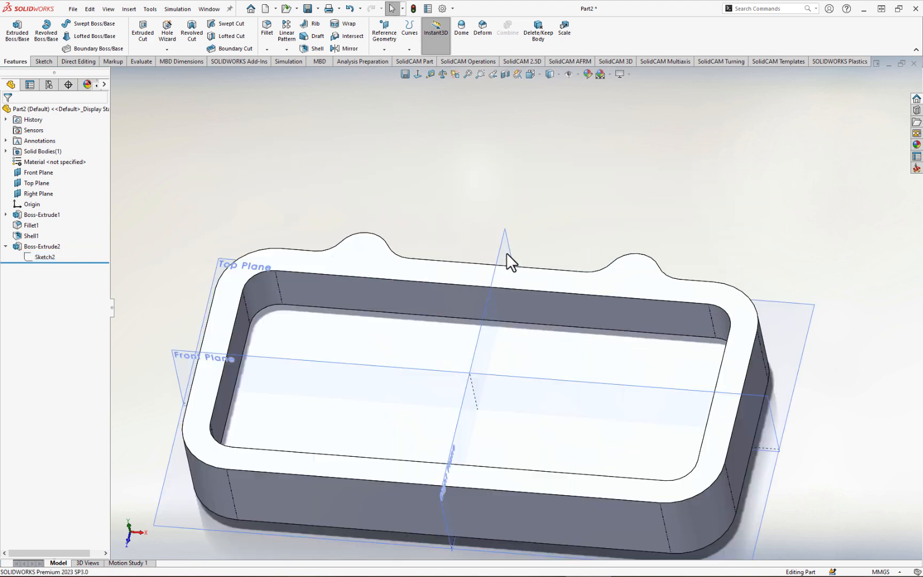
# - On the tray rim's top face, sketch a circle about 16 mm in diameter centred on the front outer edge, near its left end
pyautogui.click(50, 255)
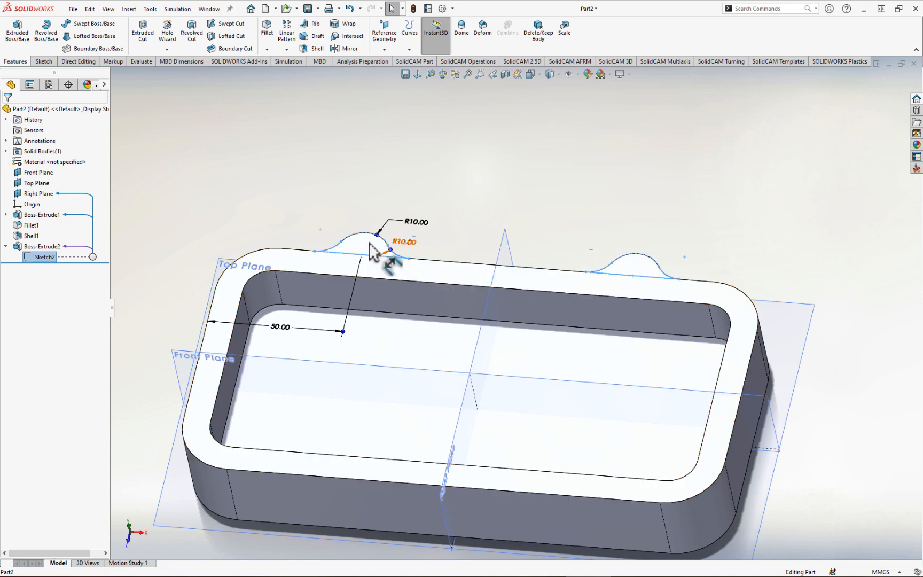
pyautogui.click(313, 187)
pyautogui.scroll(4, 364, 300)
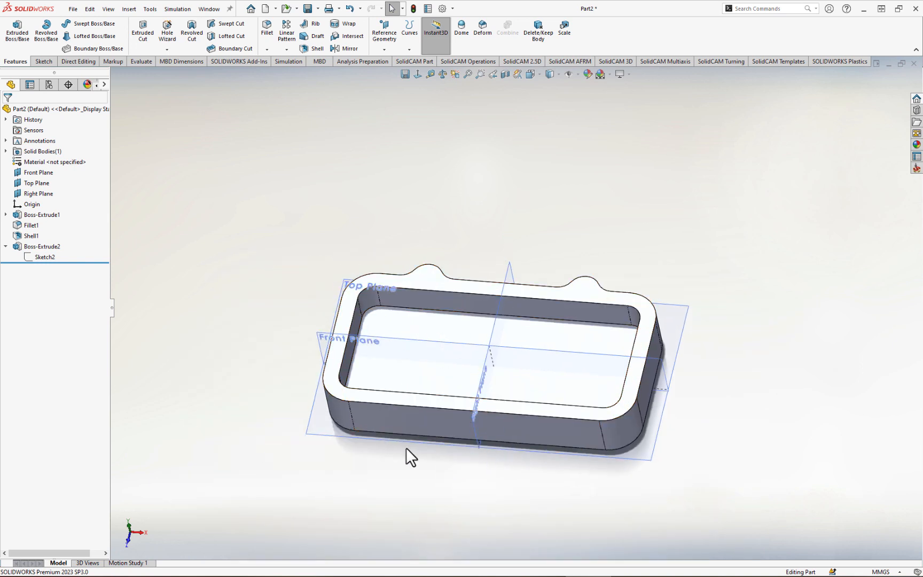
pyautogui.click(396, 400)
pyautogui.click(443, 370)
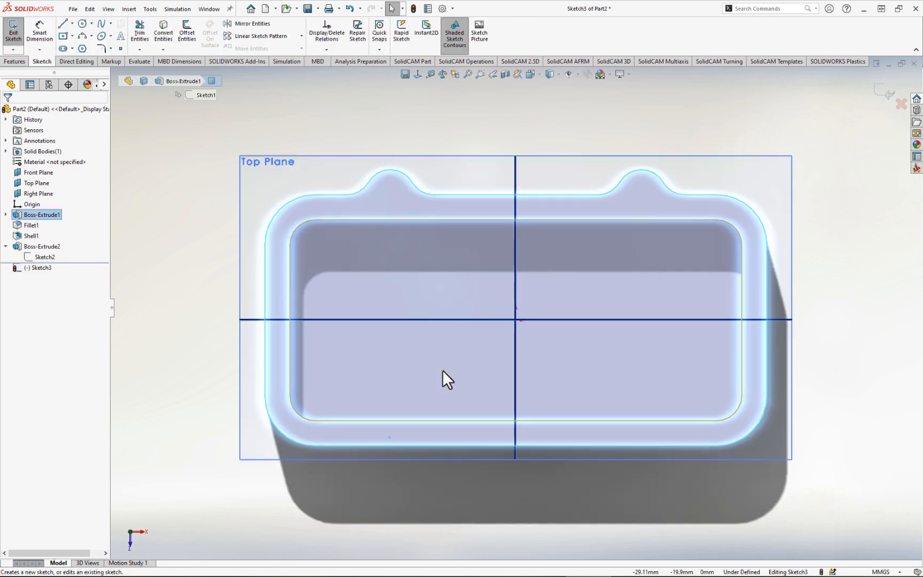
pyautogui.scroll(1, 470, 448)
pyautogui.scroll(-1, 470, 448)
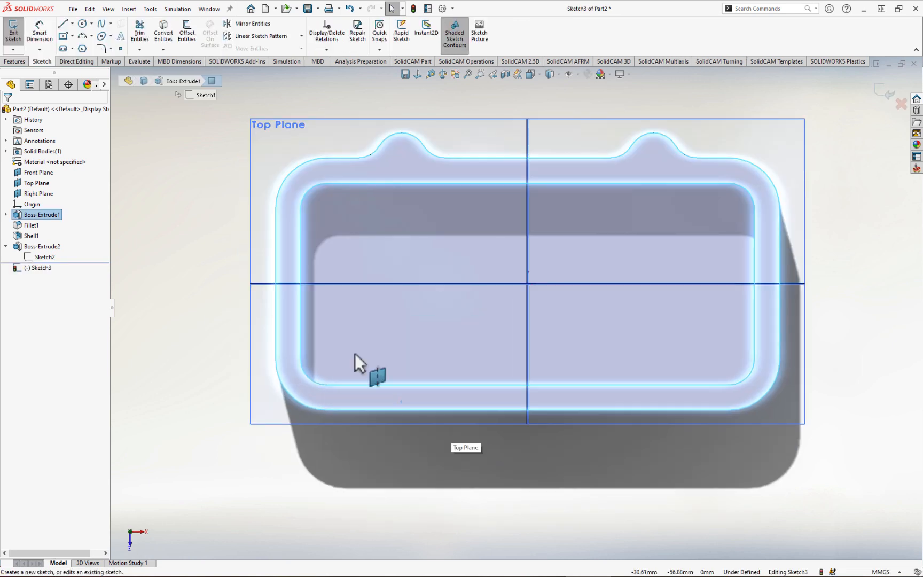
pyautogui.click(82, 24)
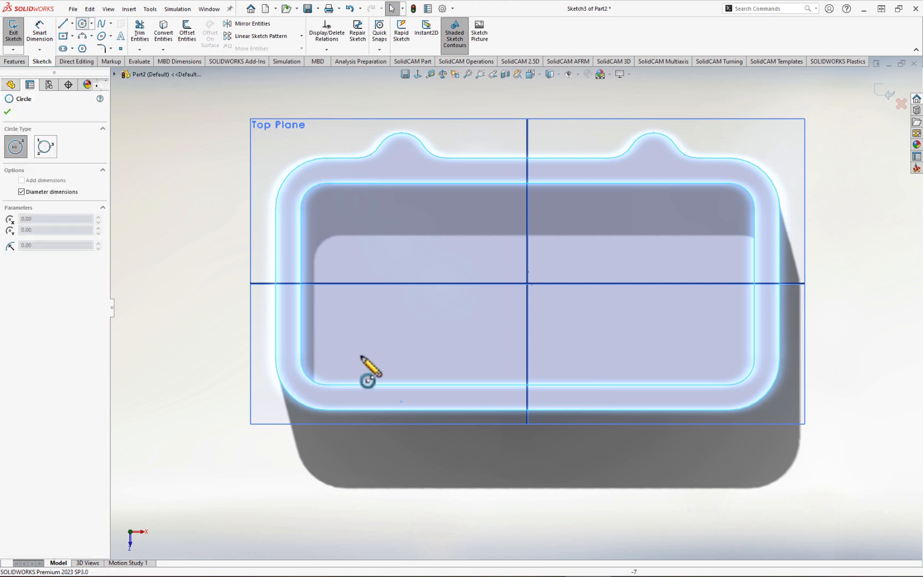
pyautogui.click(381, 410)
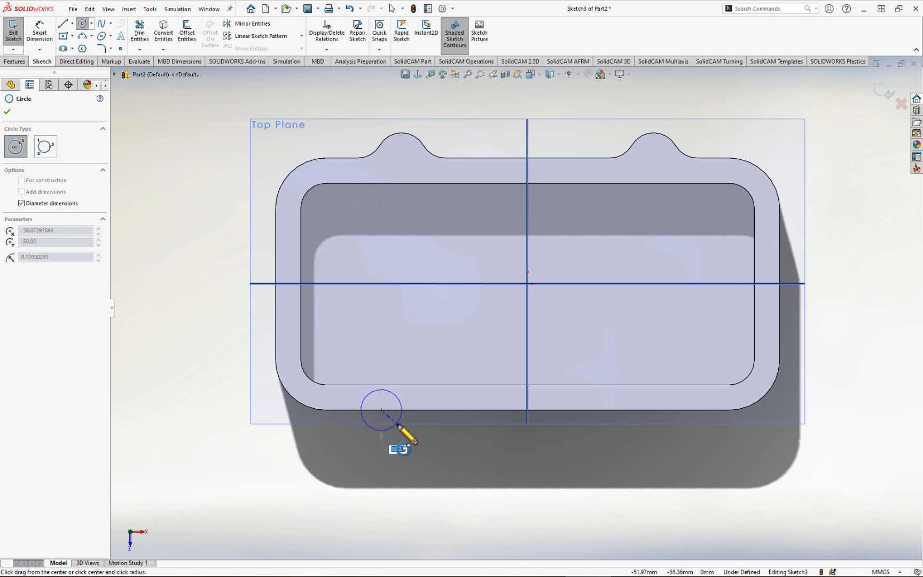
pyautogui.click(397, 425)
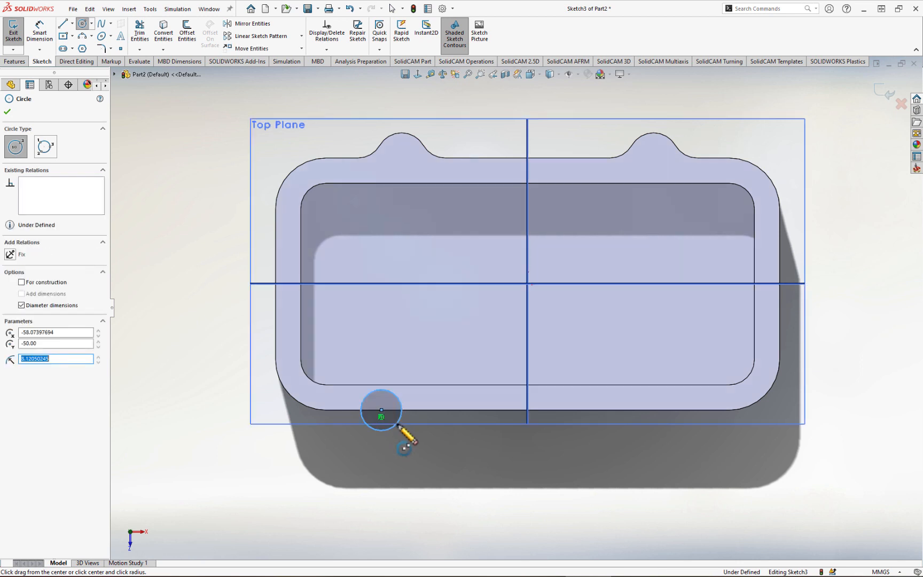
# - Dimension the front-edge circle's diameter and set it to 20 mm
pyautogui.click(40, 32)
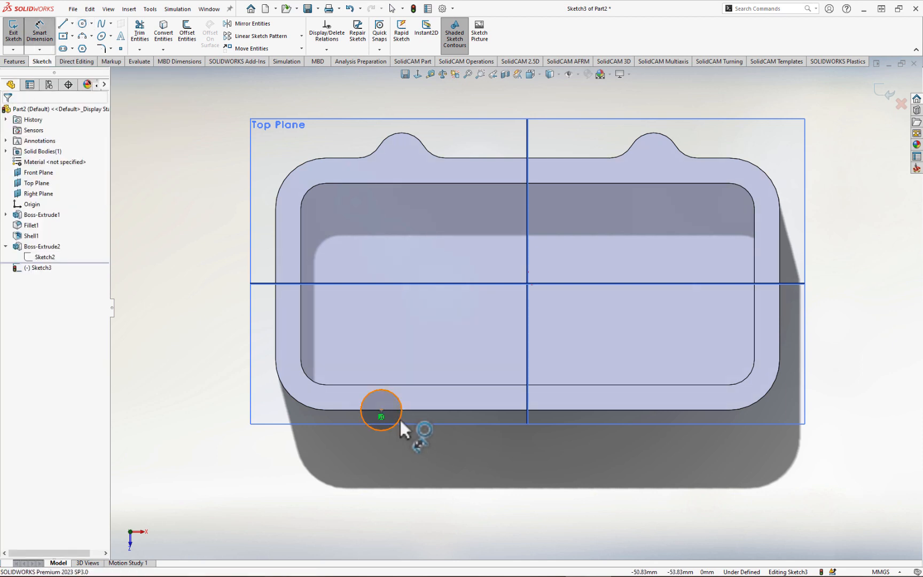
pyautogui.click(407, 433)
pyautogui.click(443, 447)
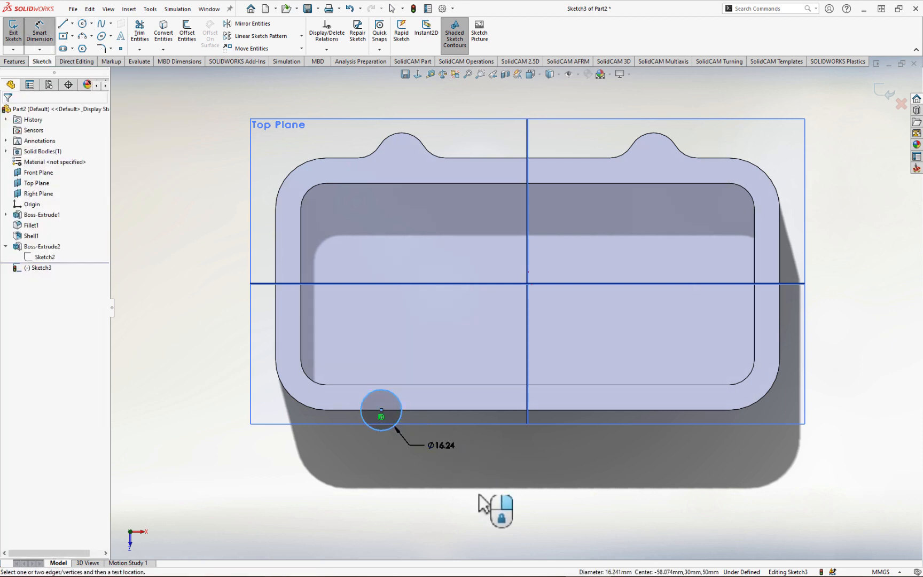
pyautogui.write('20')
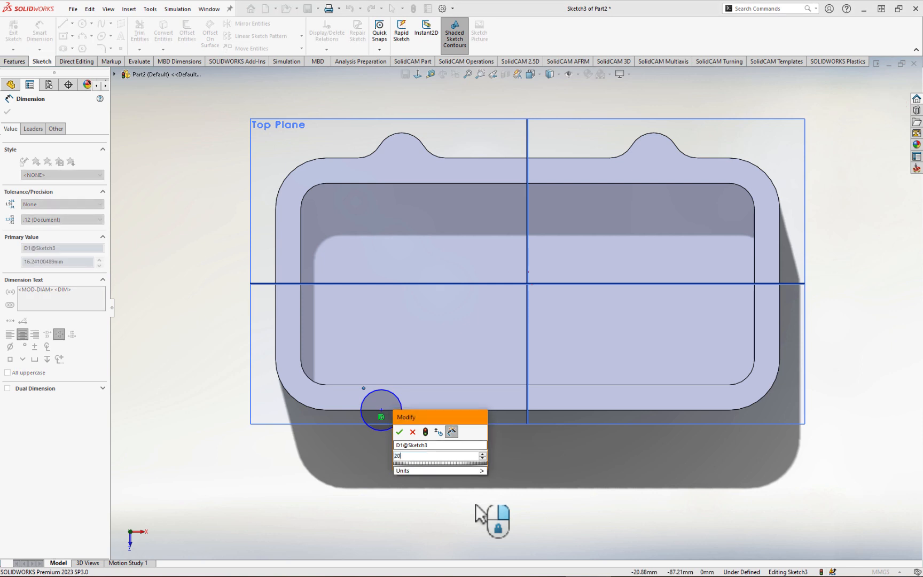
pyautogui.press('Return')
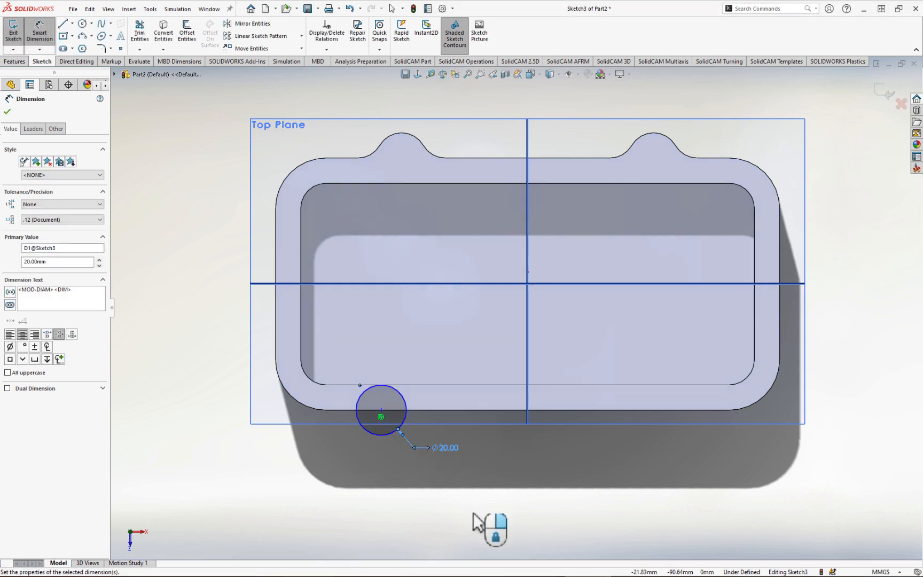
# - Set the distance from the tray's left outer edge to the circle's centre to 50 mm
pyautogui.click(40, 33)
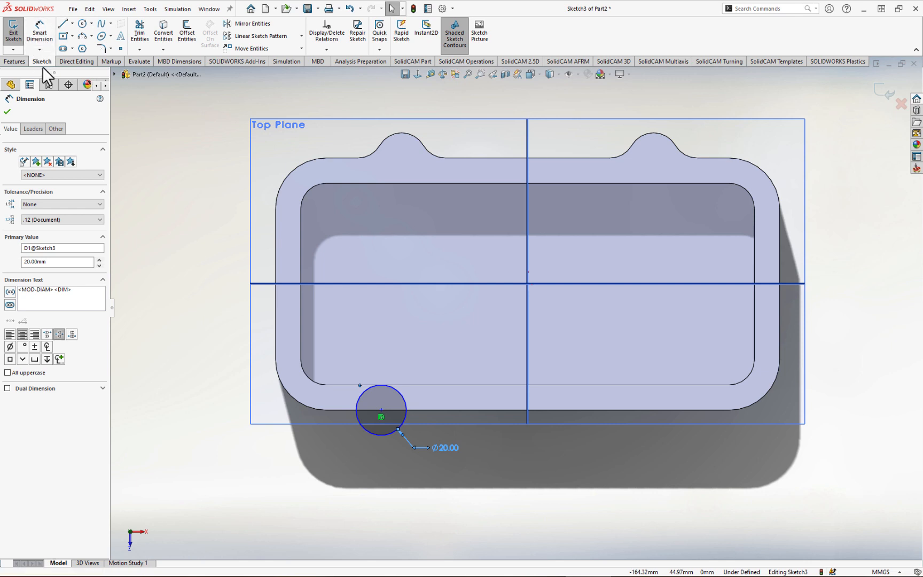
pyautogui.click(40, 33)
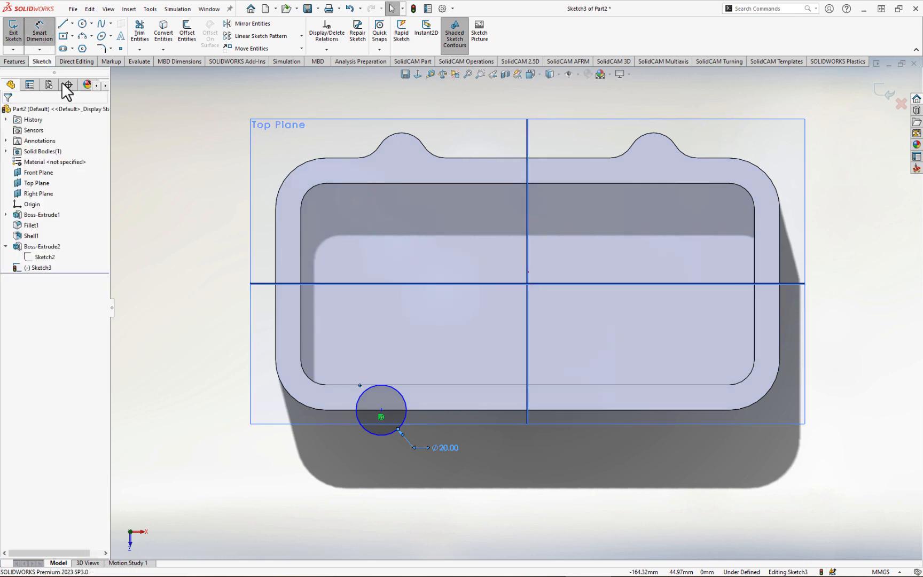
pyautogui.click(277, 304)
pyautogui.click(381, 411)
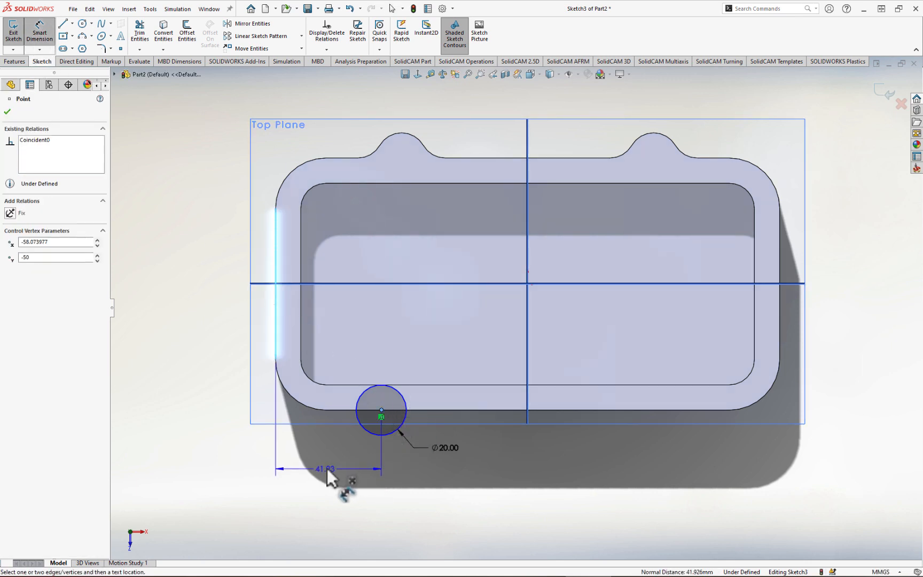
pyautogui.click(334, 466)
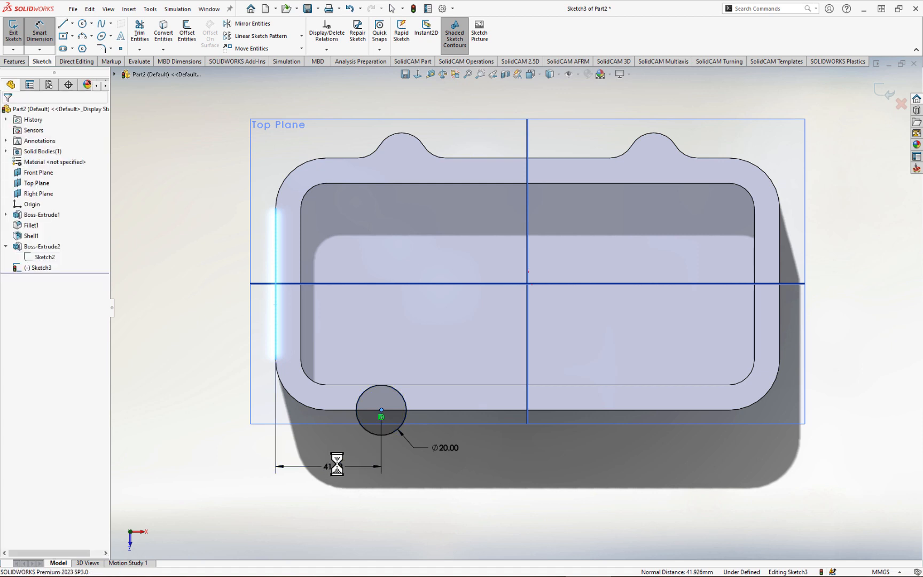
pyautogui.write('50')
pyautogui.press('Return')
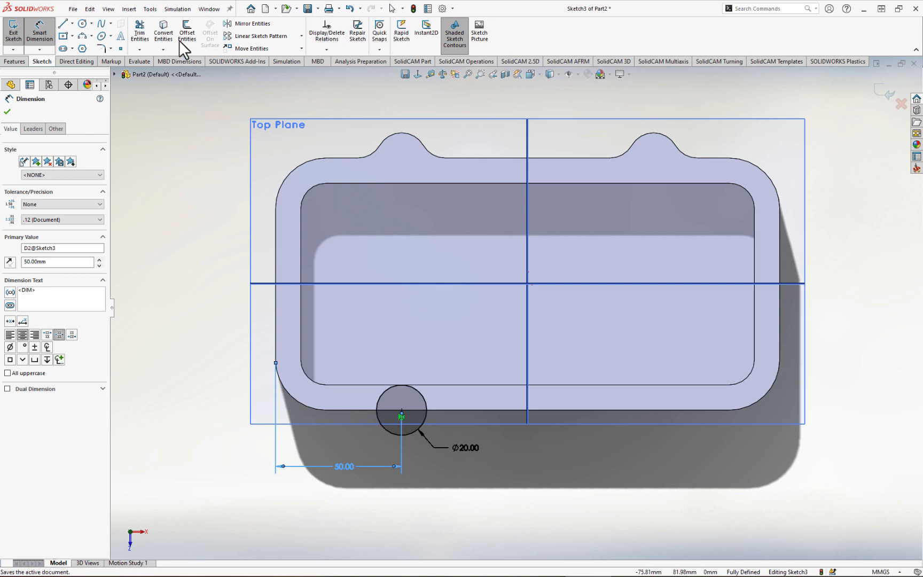
# - Mirror the 20 mm circle about the Right Plane, keeping the original
pyautogui.click(249, 23)
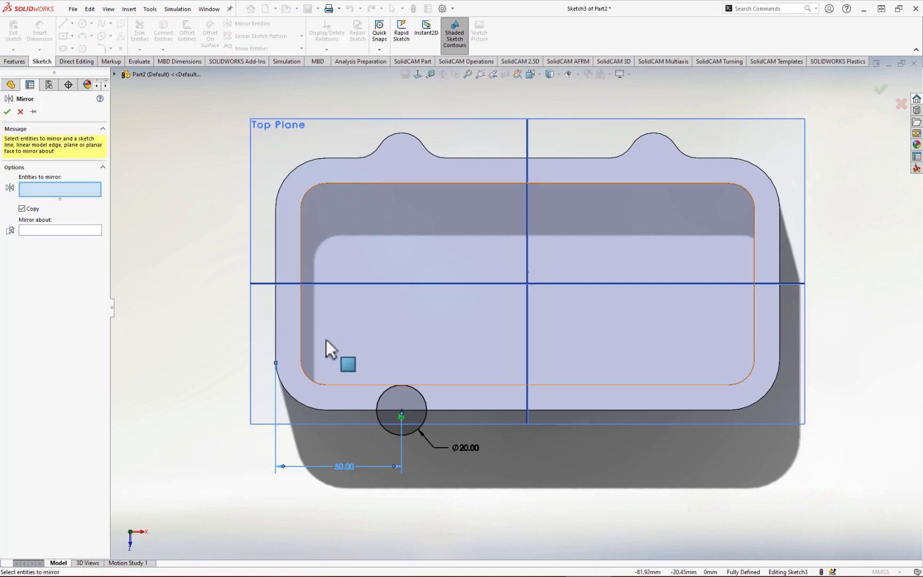
pyautogui.moveTo(347, 338); pyautogui.dragTo(481, 464)
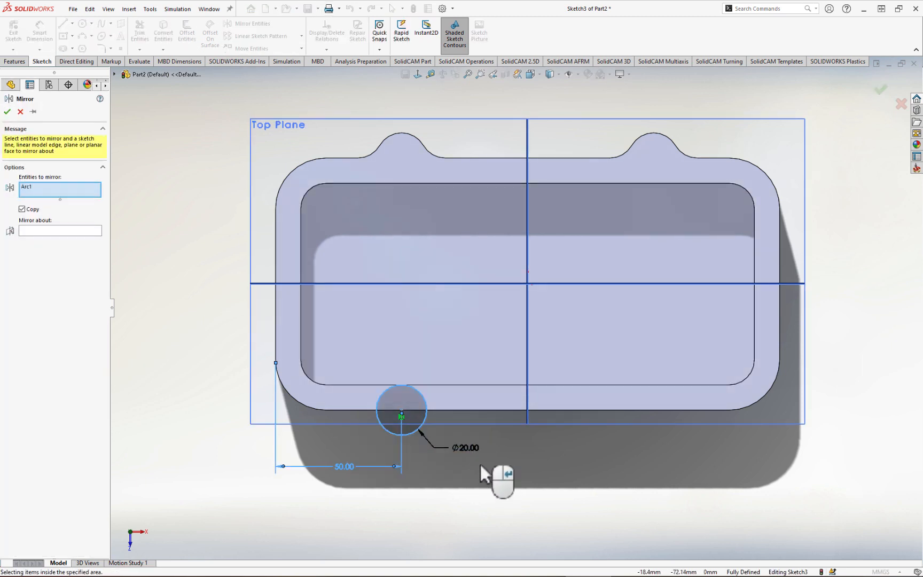
pyautogui.click(60, 231)
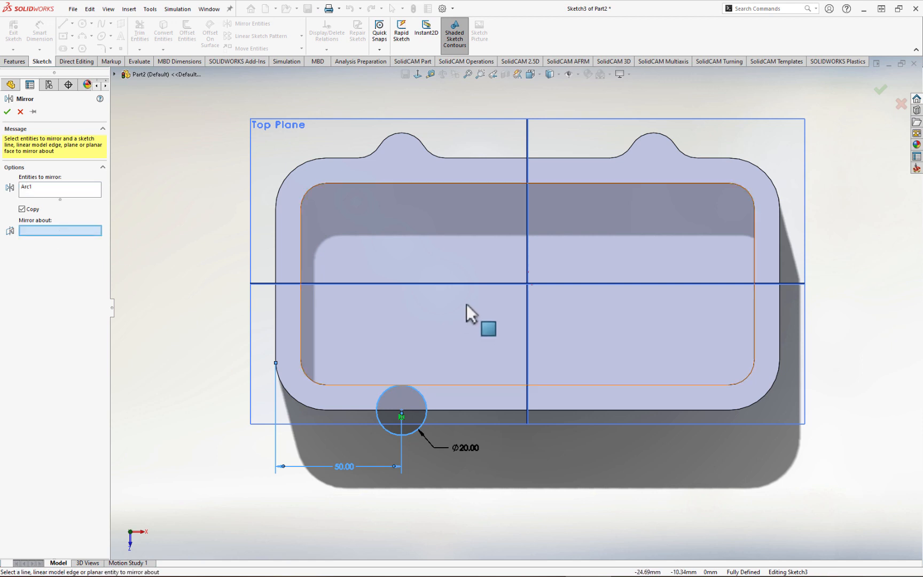
pyautogui.click(529, 309)
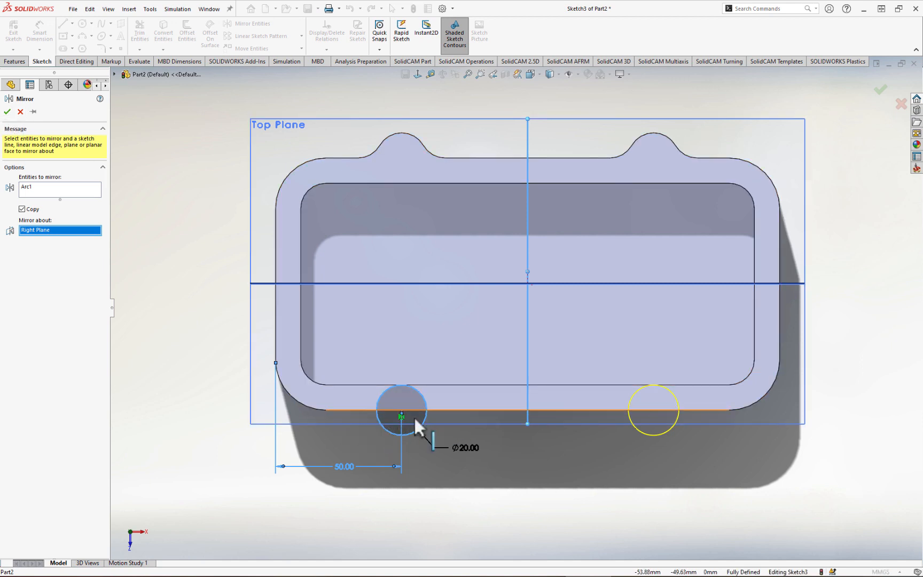
pyautogui.click(8, 112)
# - Extrude both circles downward with Up To Surface, ending at the tray's flat underside face and merging the result
pyautogui.click(15, 61)
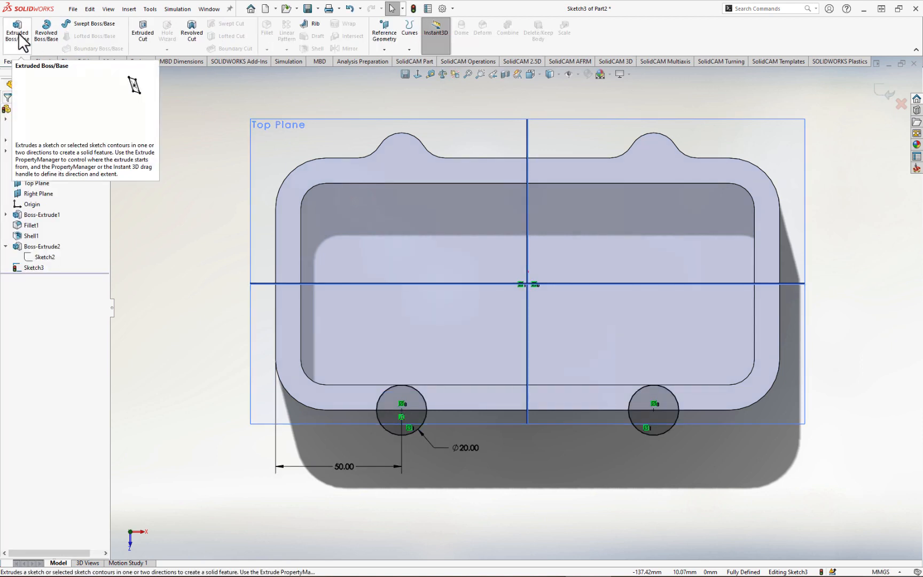
pyautogui.click(20, 36)
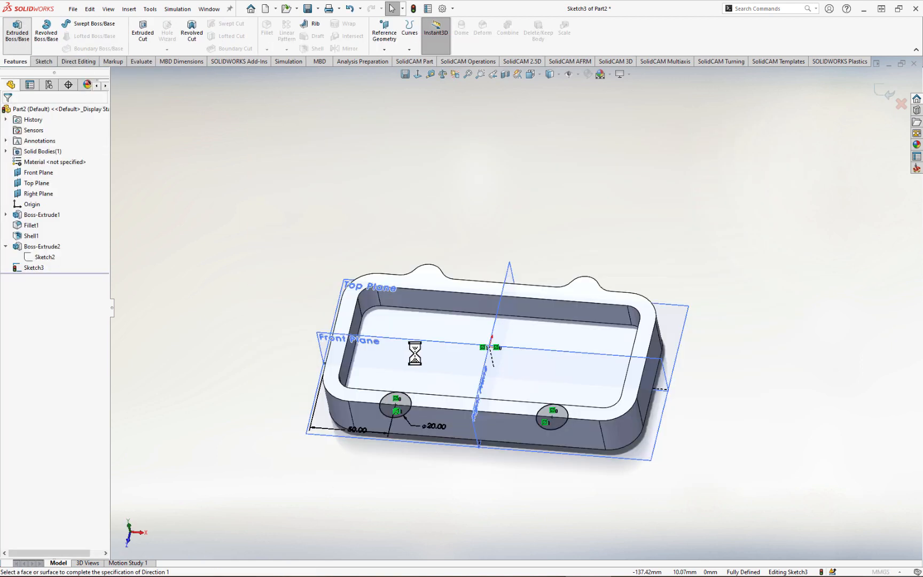
pyautogui.moveTo(406, 373); pyautogui.dragTo(436, 359, button='middle')
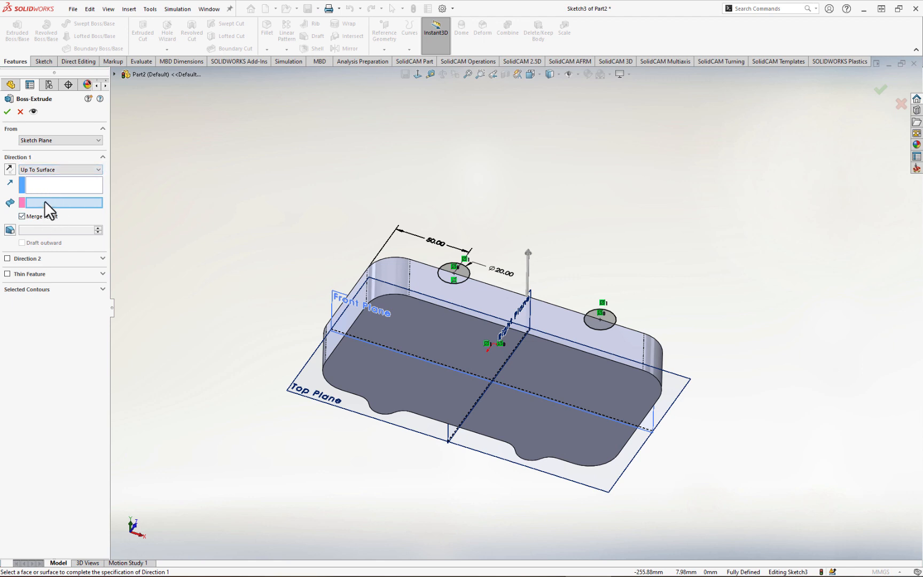
pyautogui.click(428, 322)
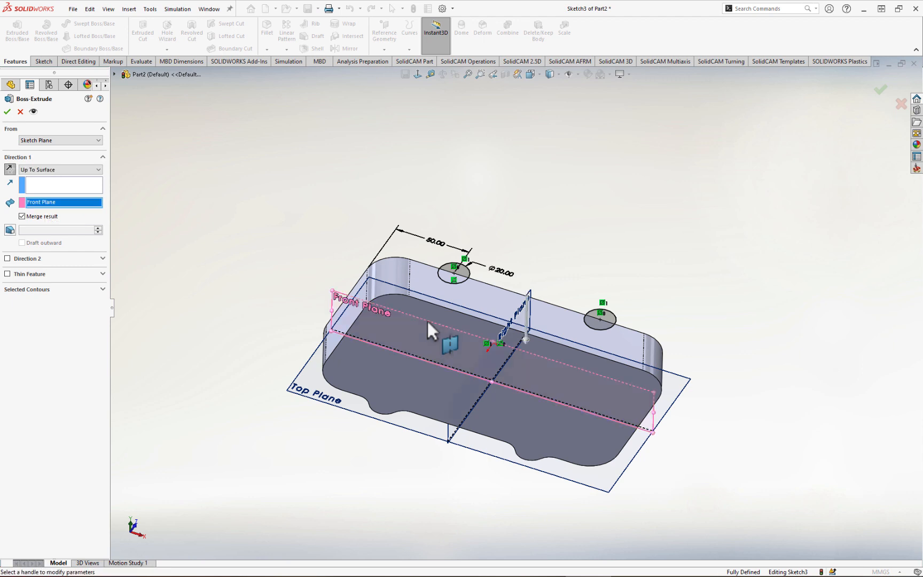
pyautogui.rightClick(64, 202)
pyautogui.click(102, 221)
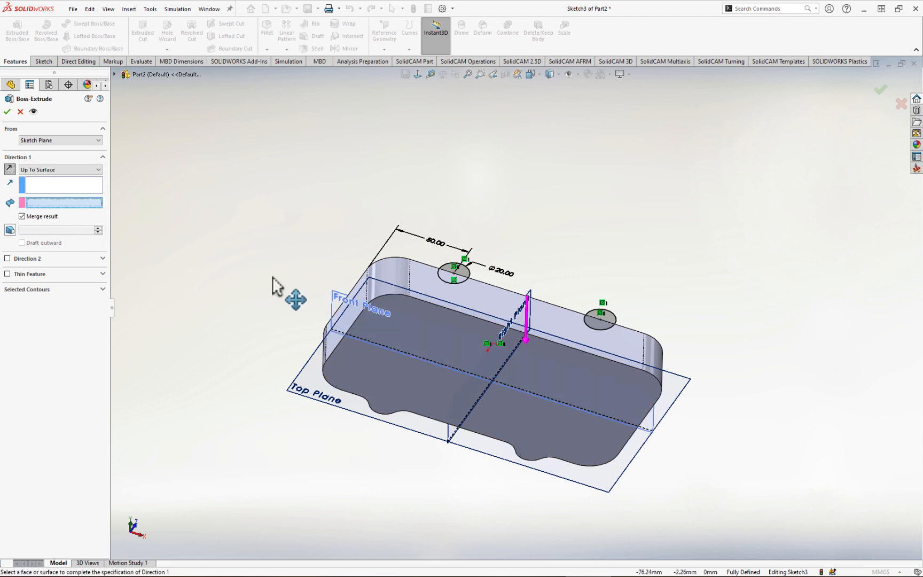
pyautogui.moveTo(557, 382); pyautogui.dragTo(630, 332, button='middle')
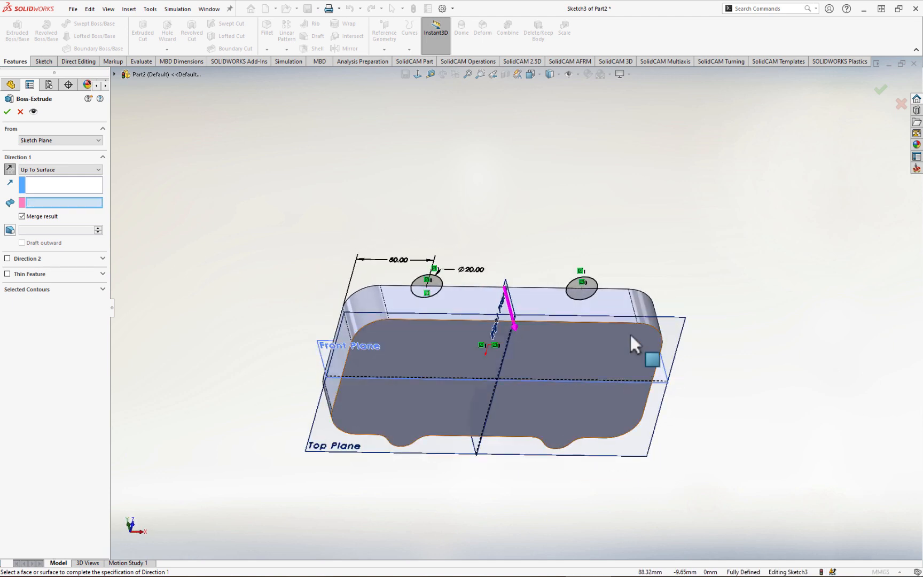
pyautogui.click(636, 333)
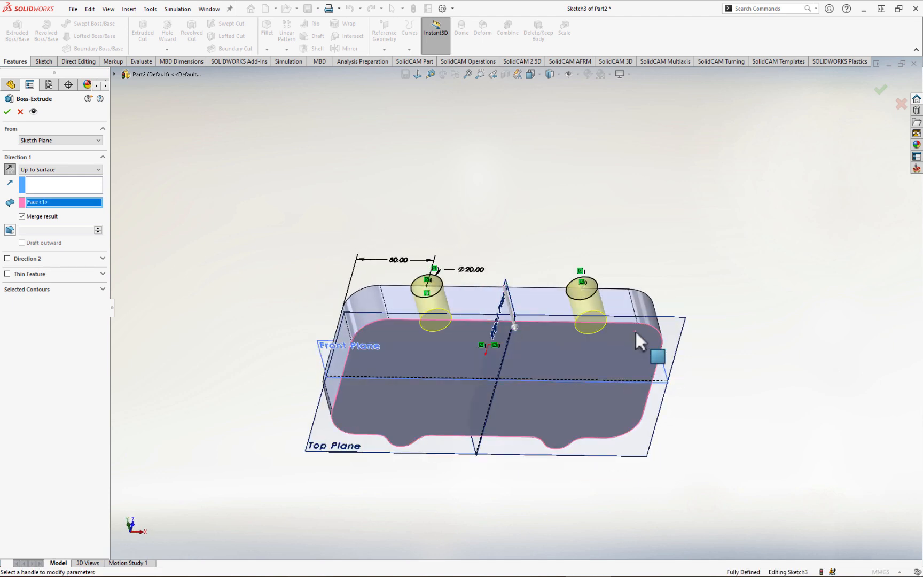
pyautogui.rightClick(635, 332)
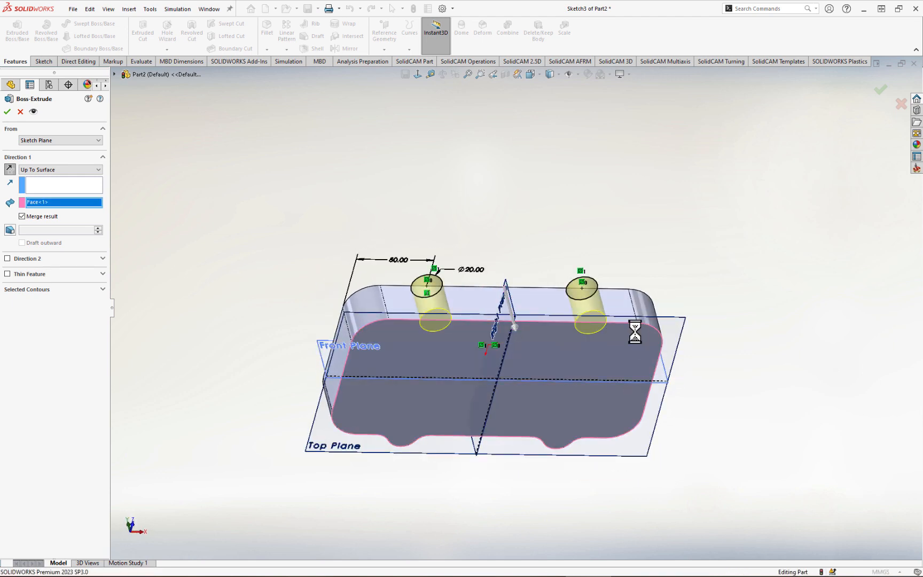
# - Start a fillet on the outer vertical edge where the front-left boss meets the tray wall, with a 10 mm radius
pyautogui.moveTo(546, 264); pyautogui.dragTo(674, 437, button='middle')
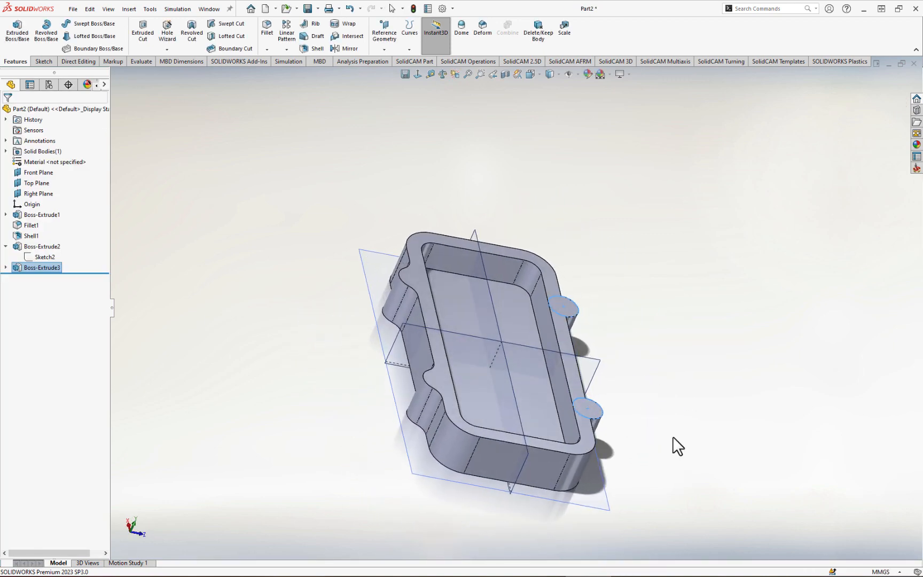
pyautogui.scroll(-2, 548, 306)
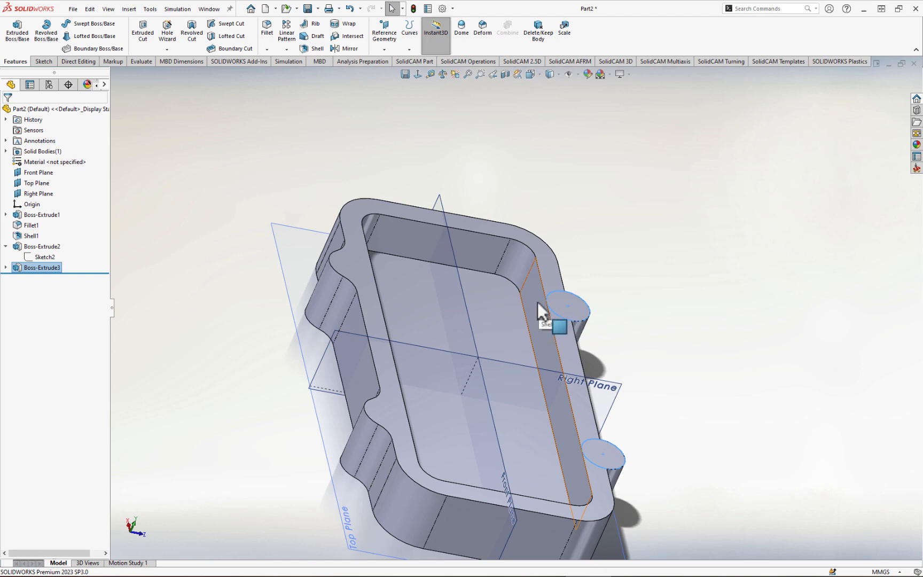
pyautogui.moveTo(550, 320); pyautogui.dragTo(659, 501, button='middle')
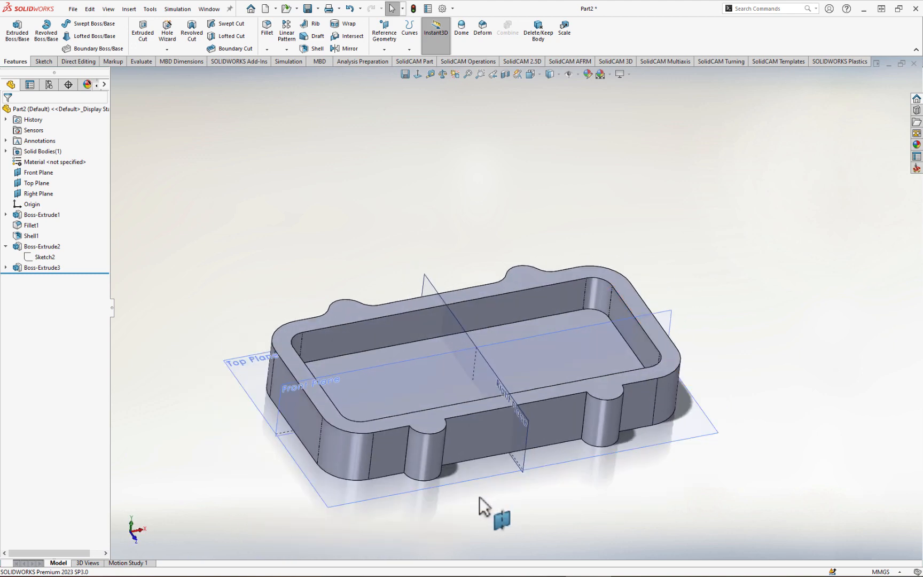
pyautogui.scroll(-4, 442, 336)
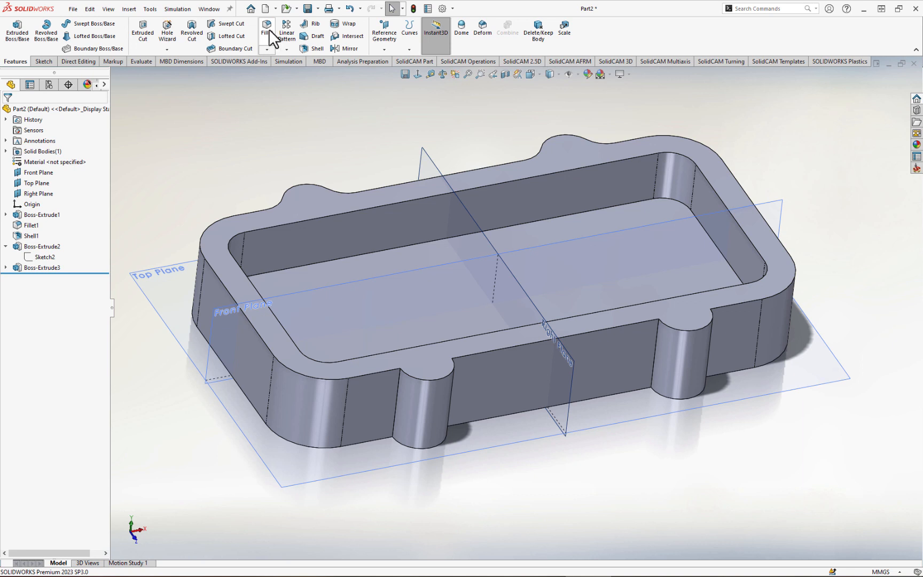
pyautogui.click(400, 378)
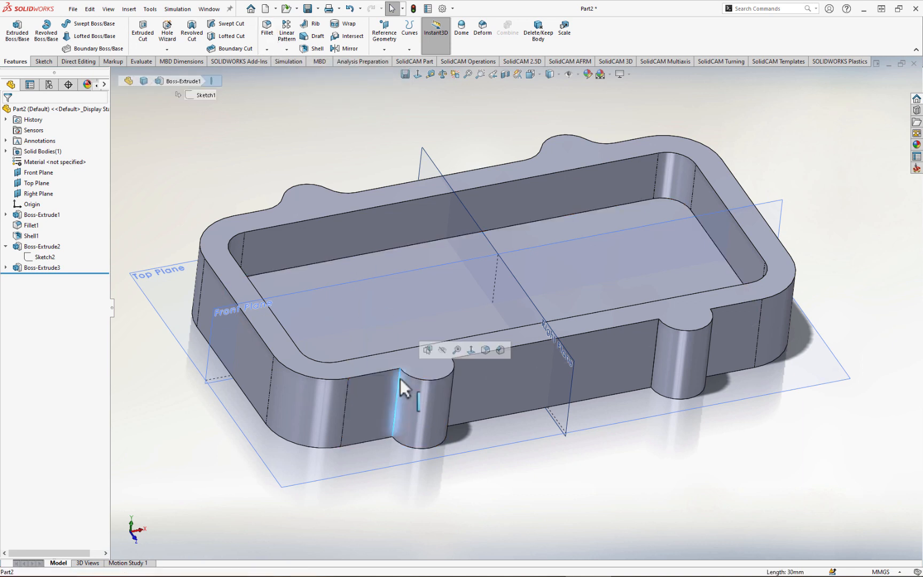
pyautogui.click(485, 349)
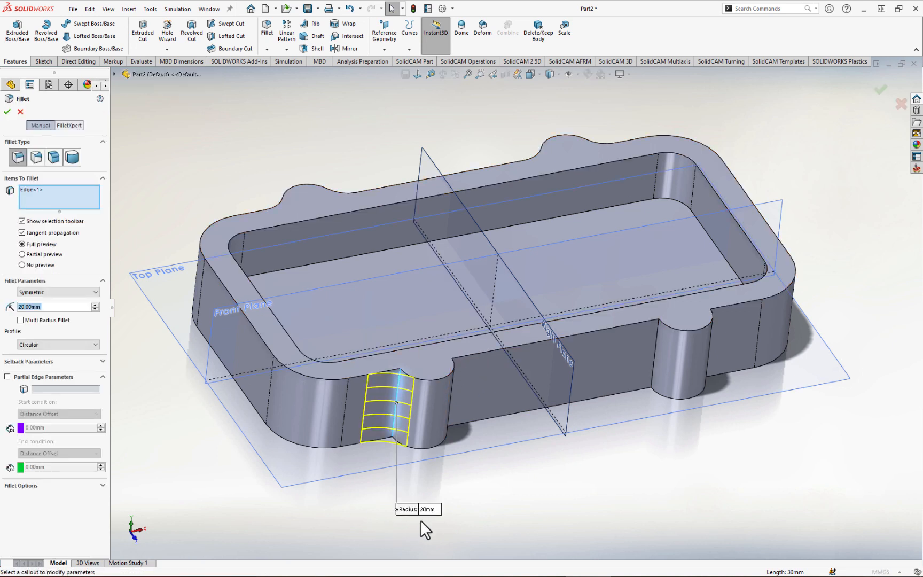
pyautogui.click(429, 509)
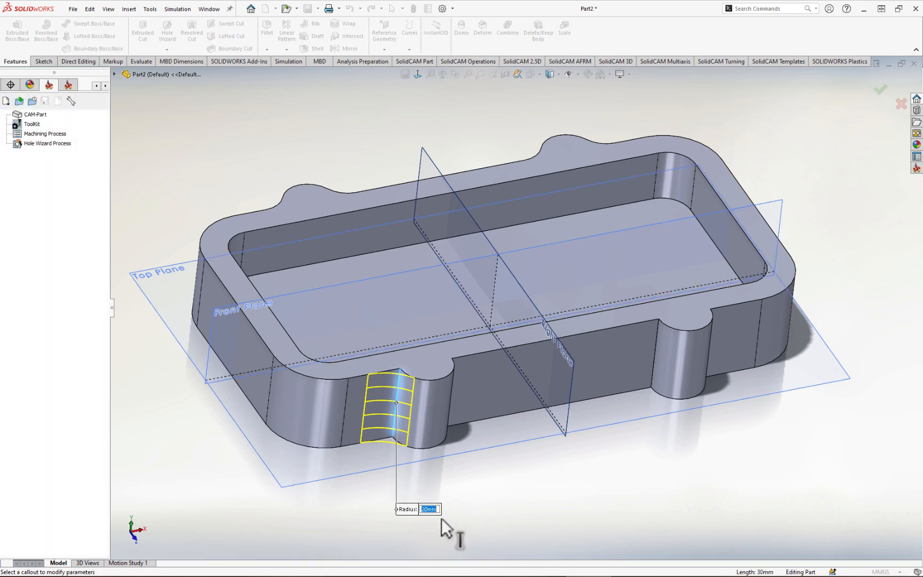
pyautogui.write('10')
pyautogui.press('Return')
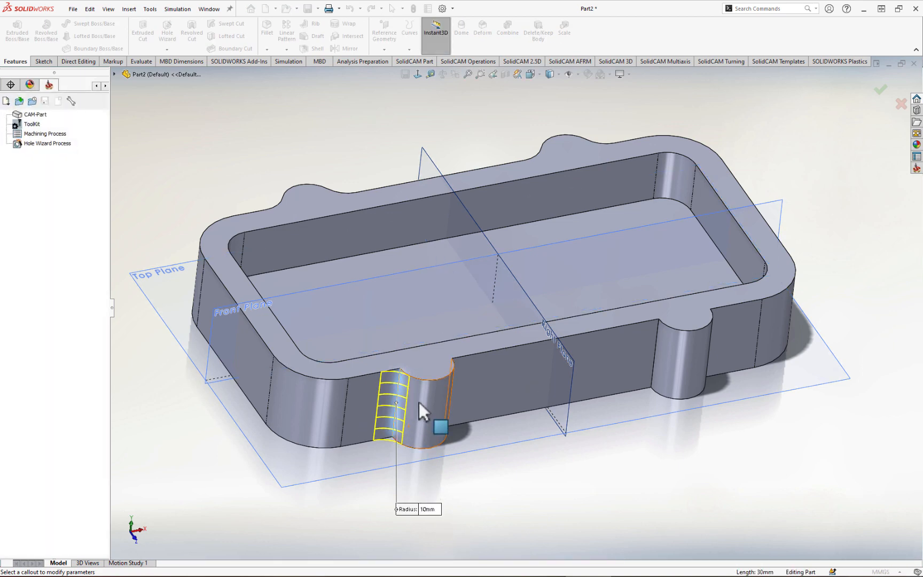
# - Add the other three vertical edges between the front bosses and the tray wall to the fillet and apply it
pyautogui.moveTo(454, 394); pyautogui.dragTo(359, 371, button='middle')
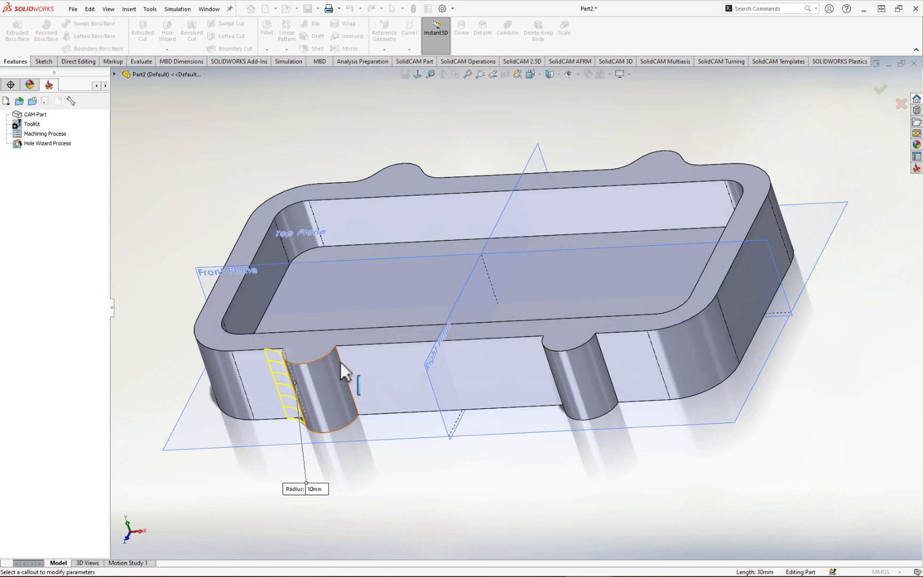
pyautogui.click(340, 360)
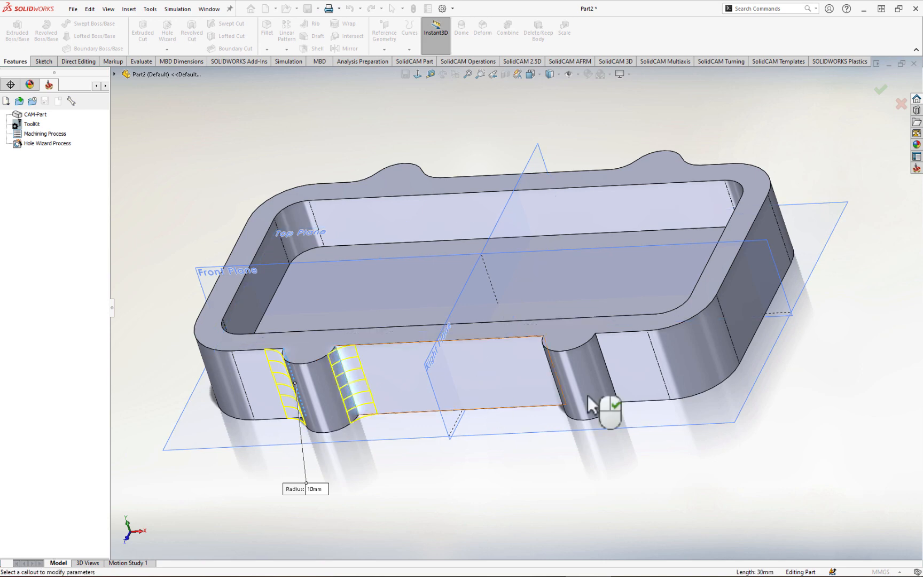
pyautogui.click(606, 362)
pyautogui.moveTo(592, 371); pyautogui.dragTo(662, 365, button='middle')
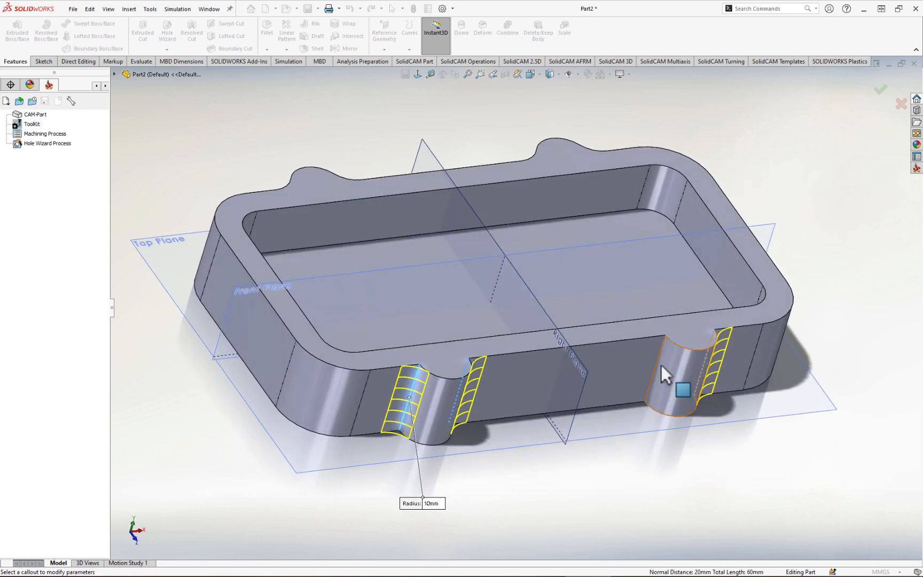
pyautogui.click(662, 348)
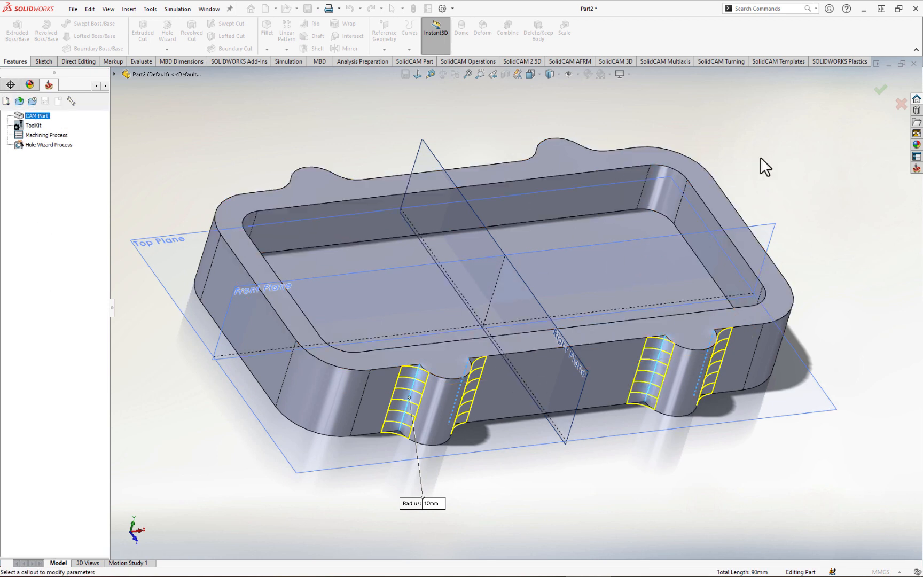
pyautogui.click(881, 89)
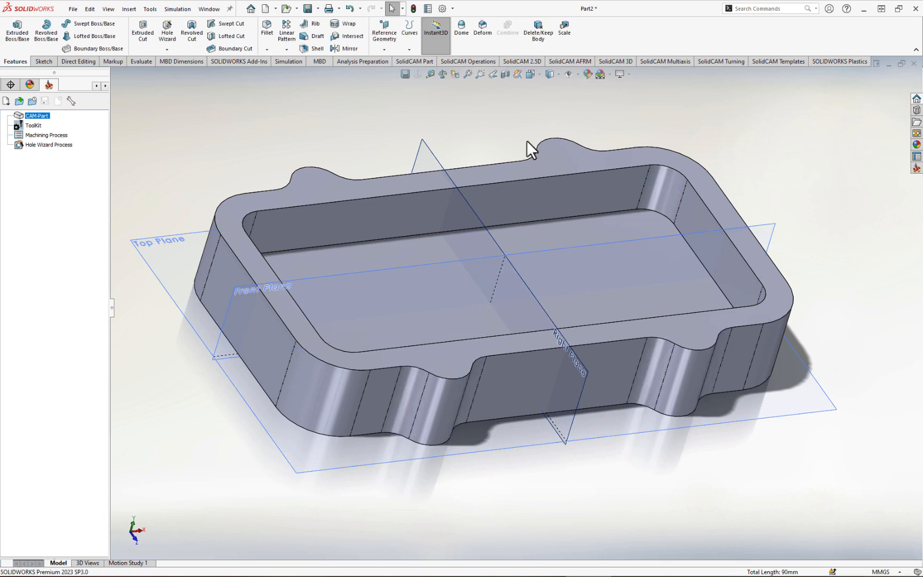
# - Return to the feature tree, expand the front boss extrusion, and examine its sketch and the boss fillets from several angles
pyautogui.click(97, 86)
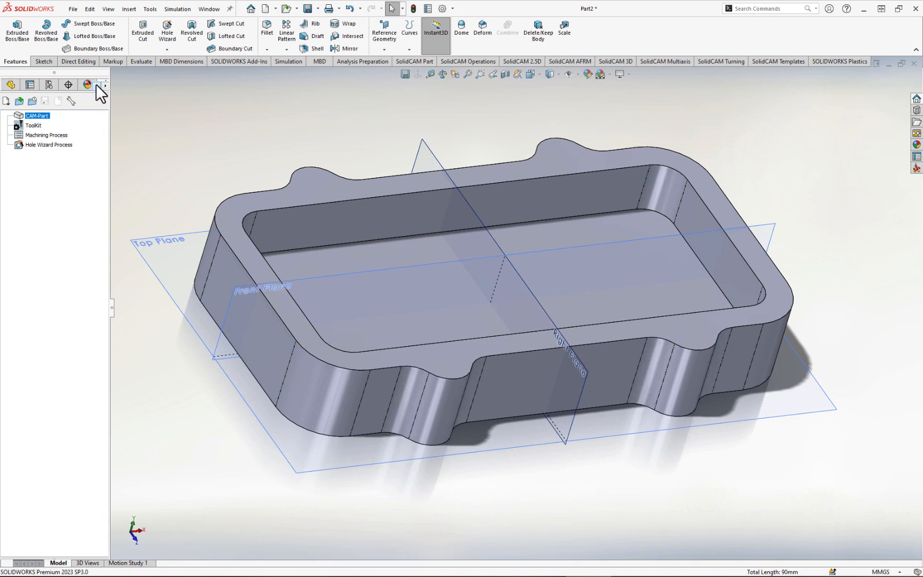
pyautogui.click(15, 84)
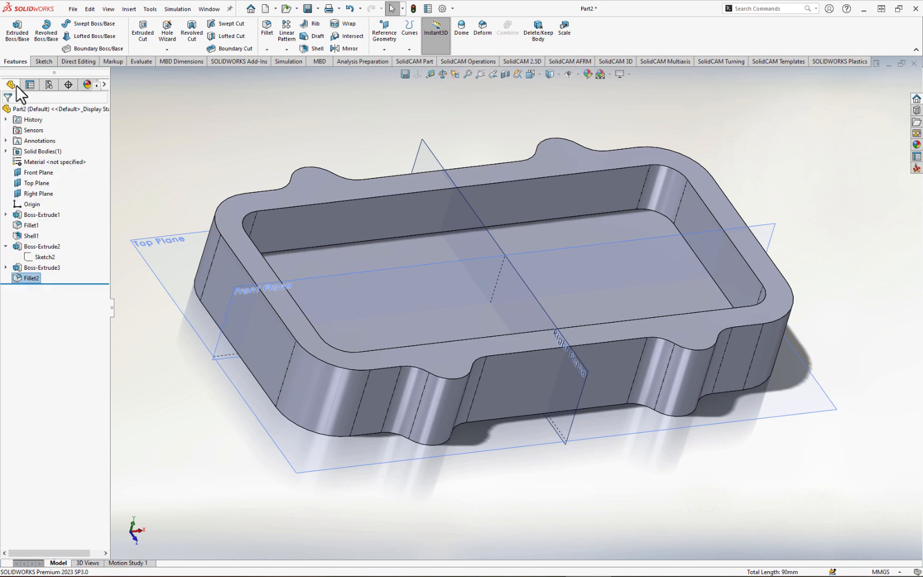
pyautogui.moveTo(625, 495); pyautogui.dragTo(593, 511, button='middle')
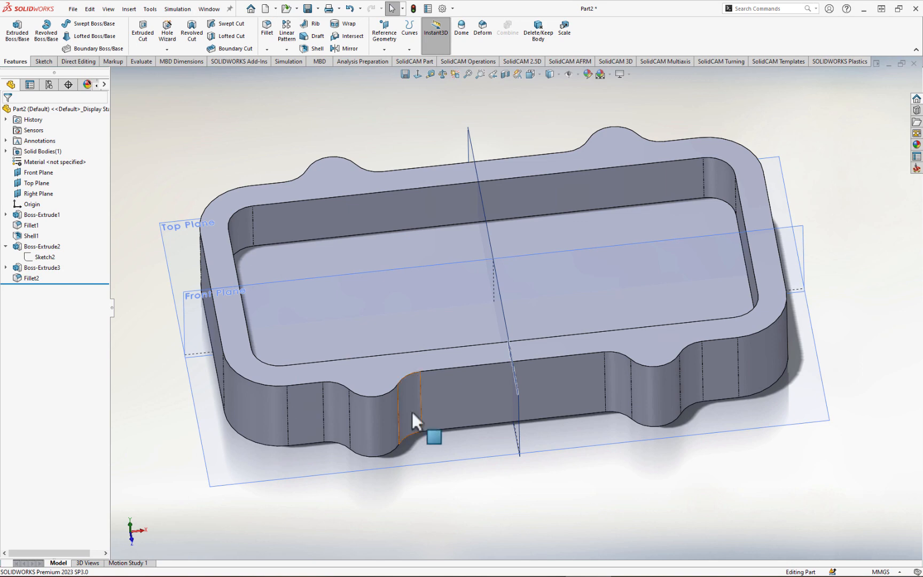
pyautogui.moveTo(412, 423); pyautogui.dragTo(440, 393, button='middle')
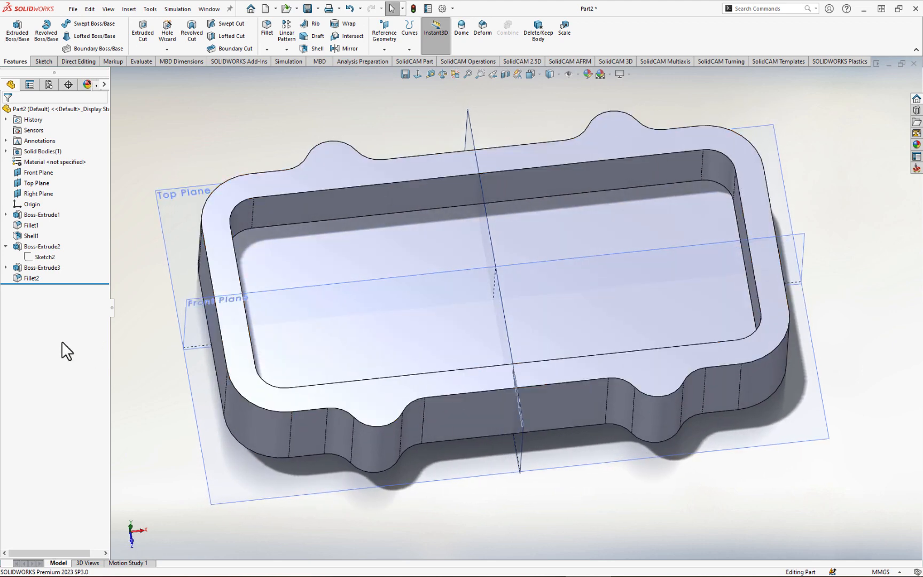
pyautogui.click(6, 267)
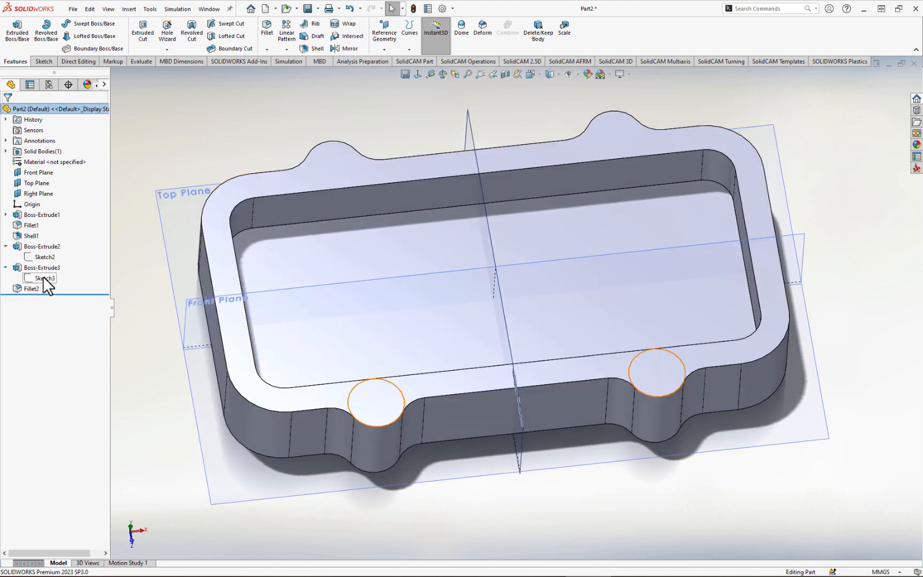
pyautogui.moveTo(43, 278)
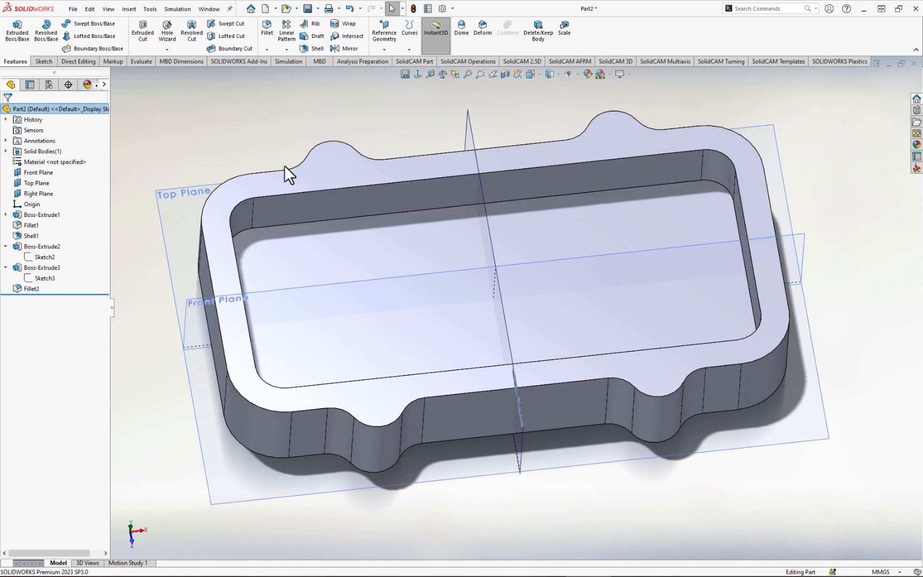
pyautogui.moveTo(284, 165); pyautogui.dragTo(316, 196, button='middle')
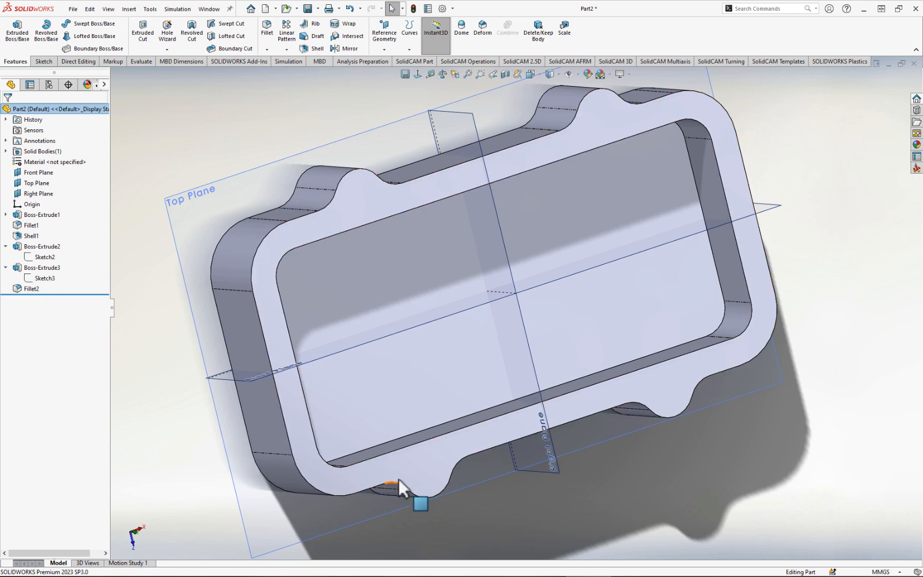
pyautogui.moveTo(401, 483); pyautogui.dragTo(381, 354, button='middle')
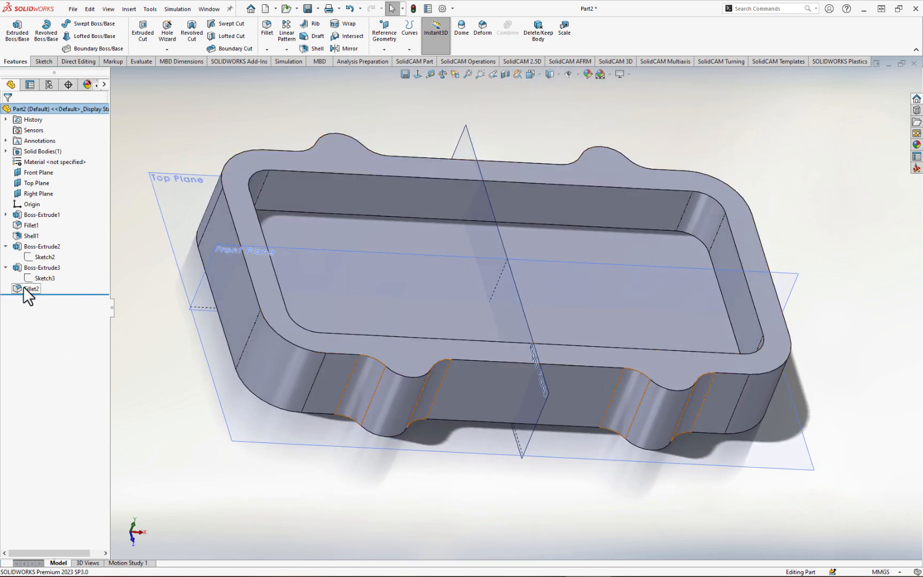
pyautogui.moveTo(384, 351); pyautogui.dragTo(327, 360, button='middle')
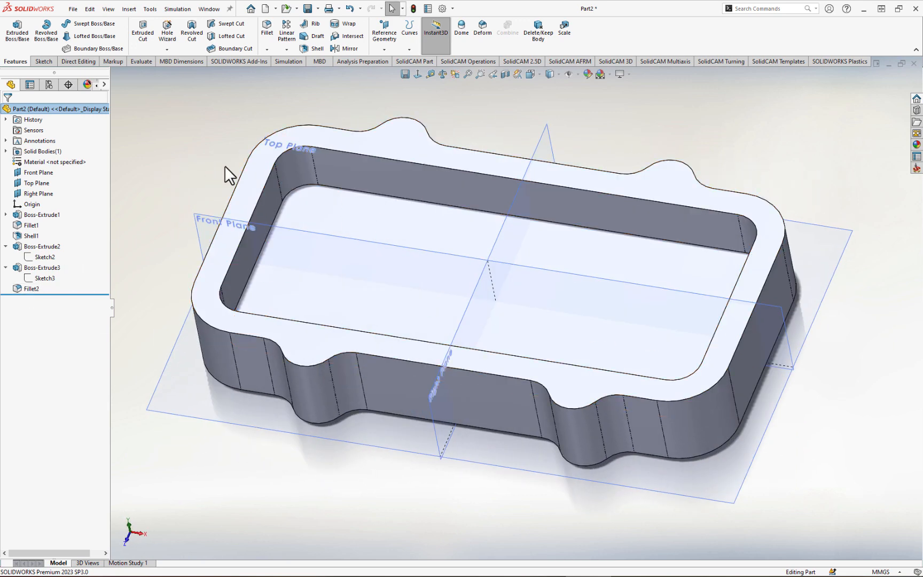
pyautogui.click(405, 133)
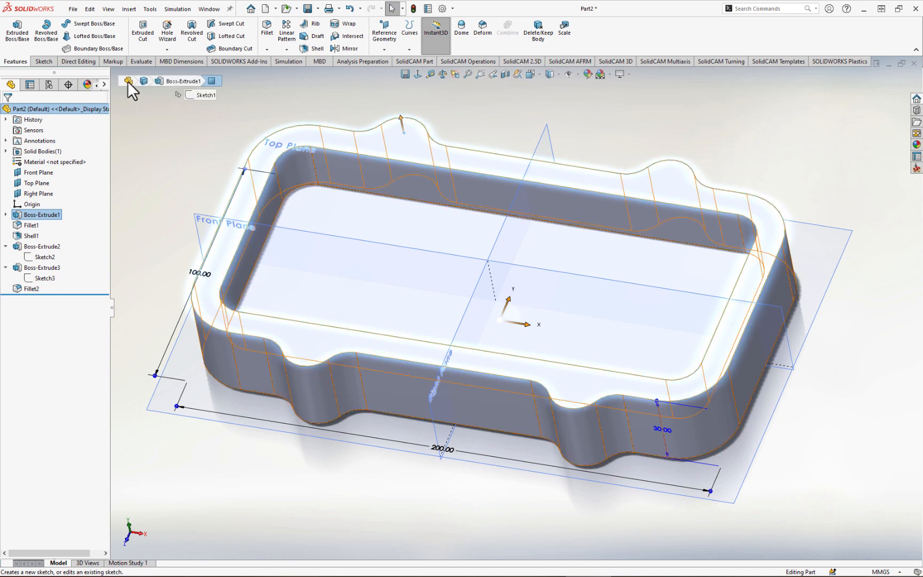
pyautogui.click(142, 35)
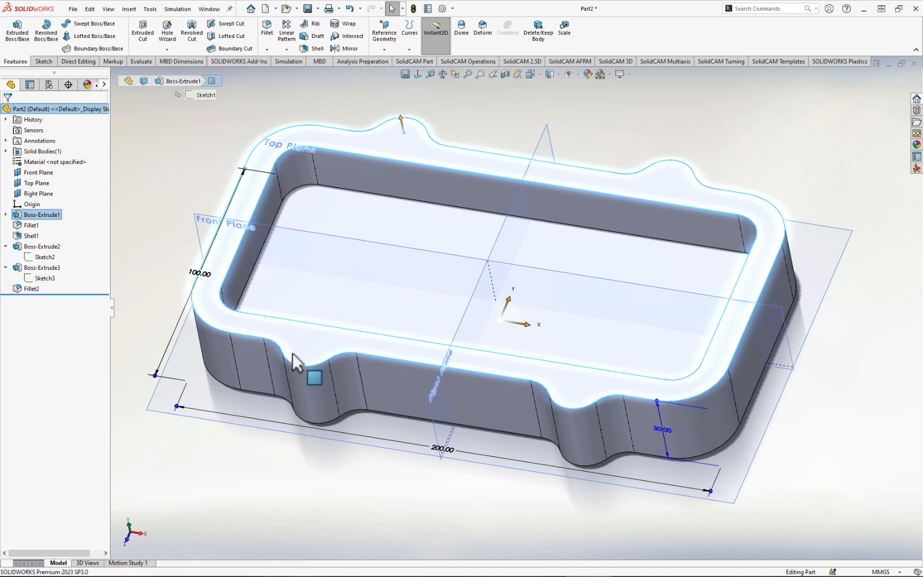
pyautogui.click(353, 526)
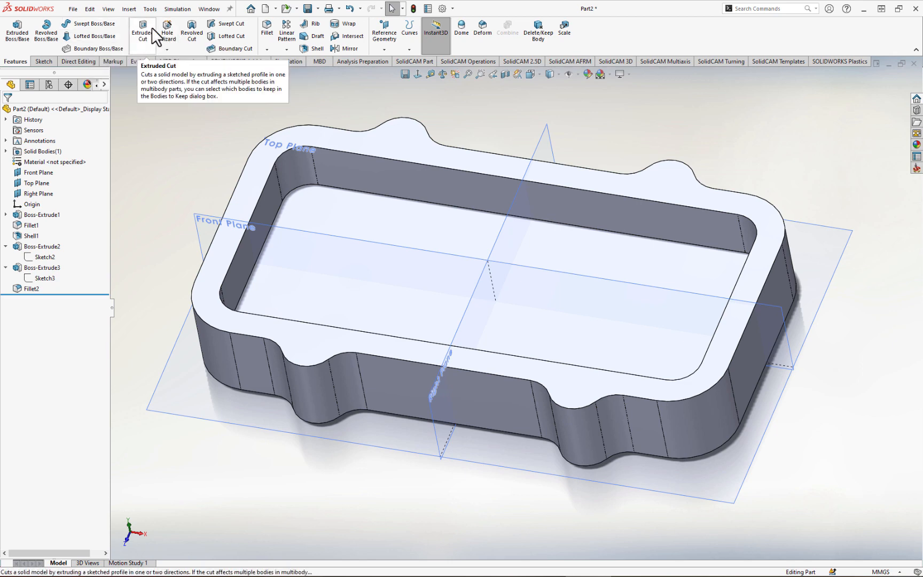
# - Sketch a 10 mm diameter circle on the tray's top rim face, centred on the rear-left boss, and move its dimension clear
pyautogui.click(404, 135)
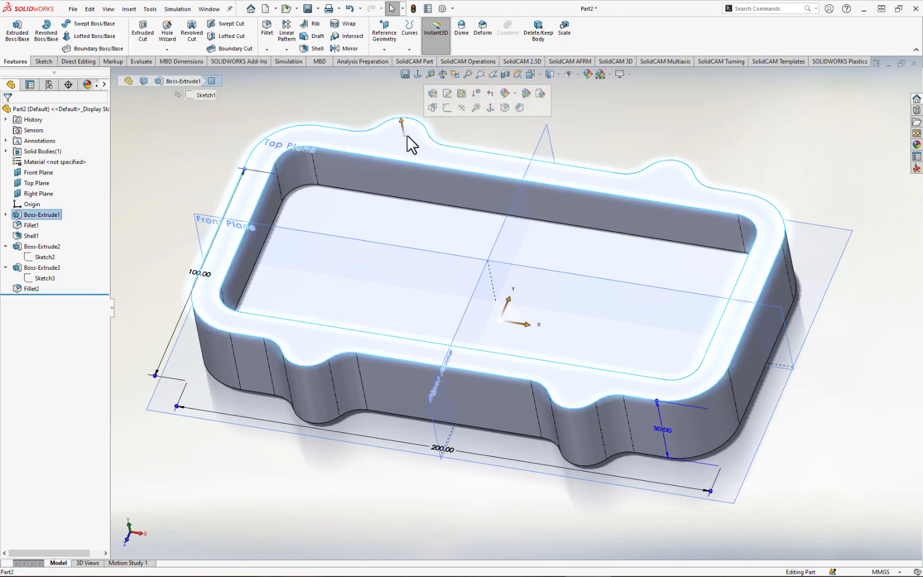
pyautogui.click(445, 108)
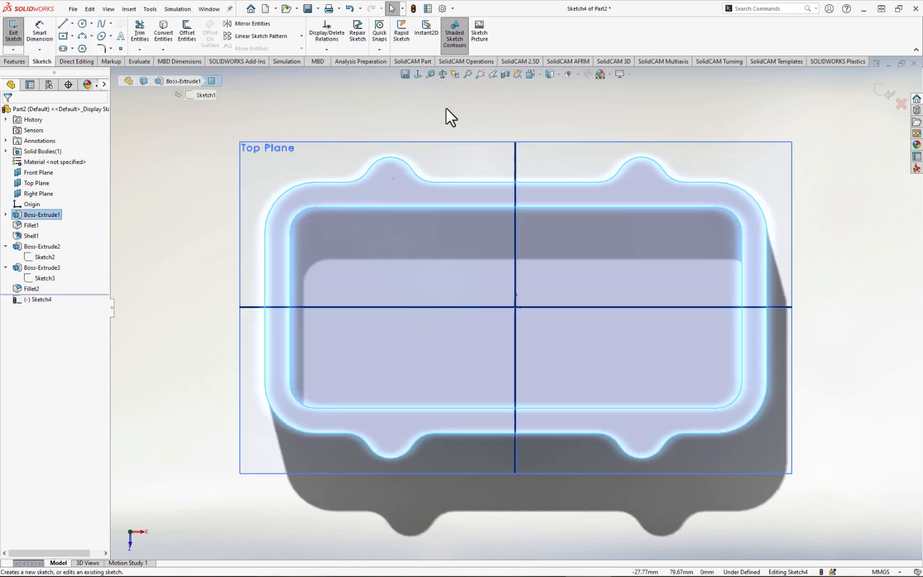
pyautogui.click(82, 24)
pyautogui.scroll(-5, 381, 212)
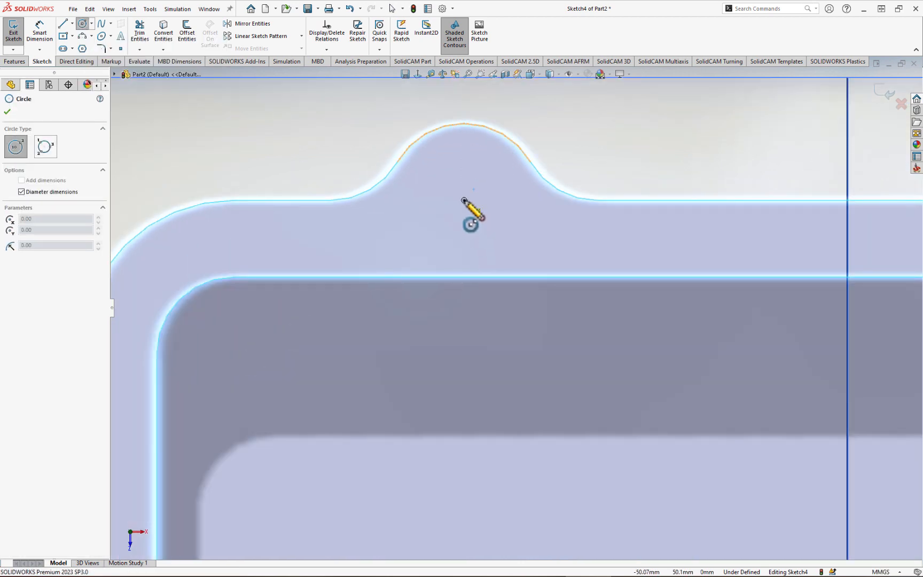
pyautogui.click(464, 200)
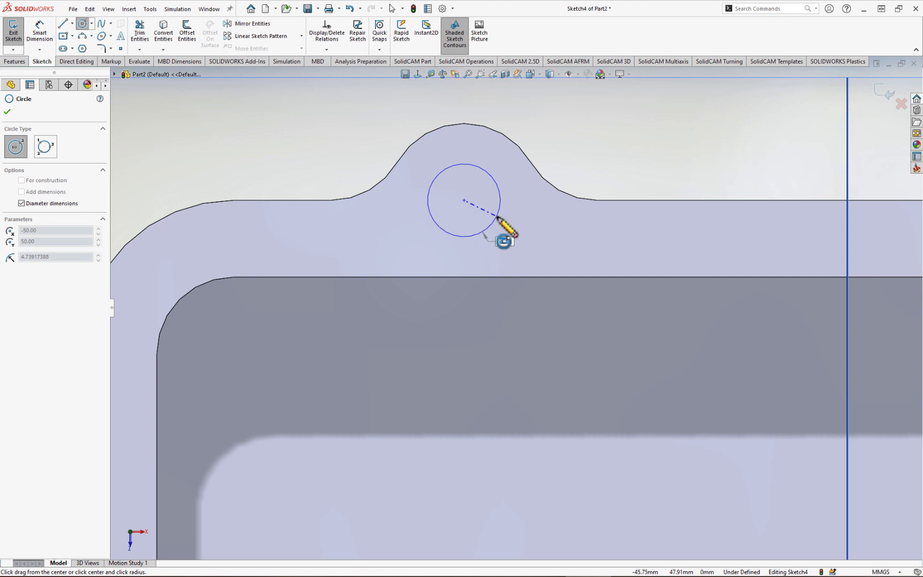
pyautogui.click(499, 219)
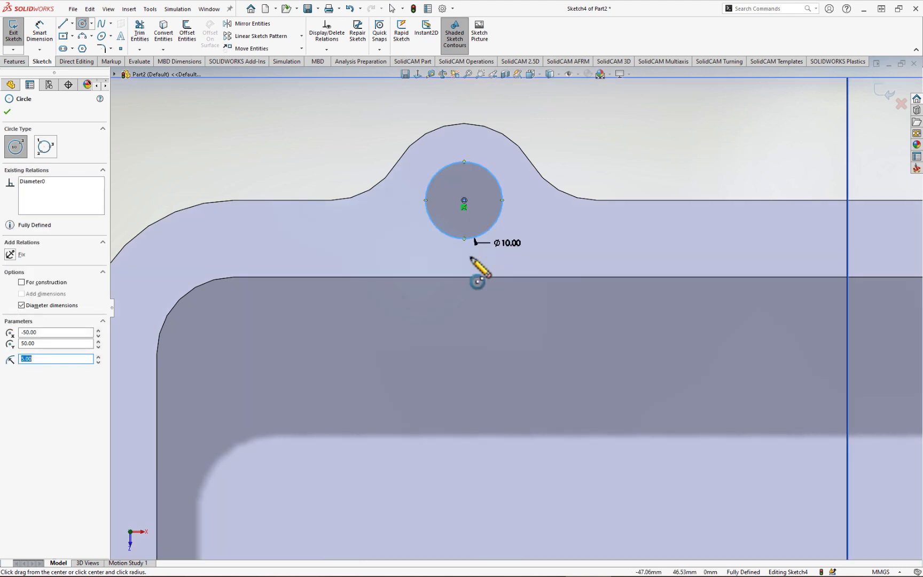
pyautogui.press('Escape')
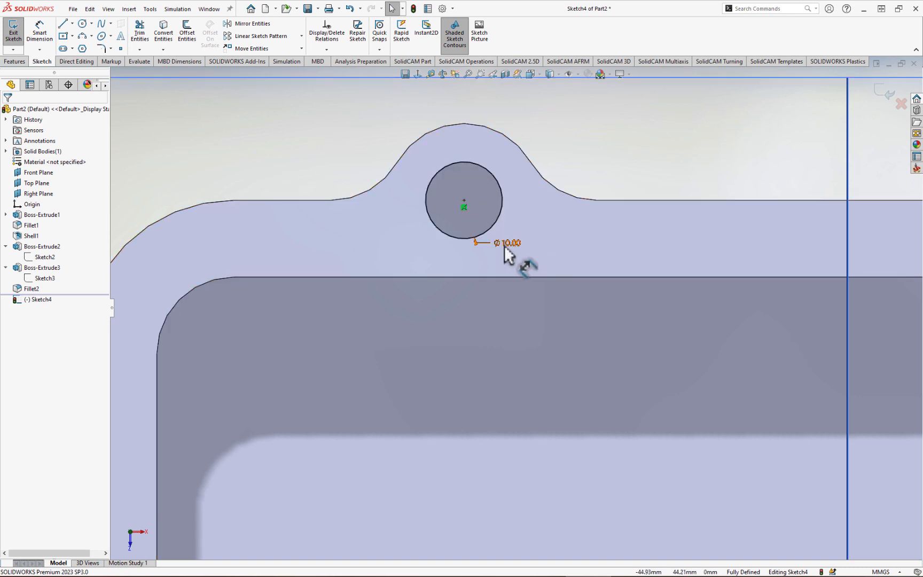
pyautogui.moveTo(515, 250); pyautogui.dragTo(561, 255)
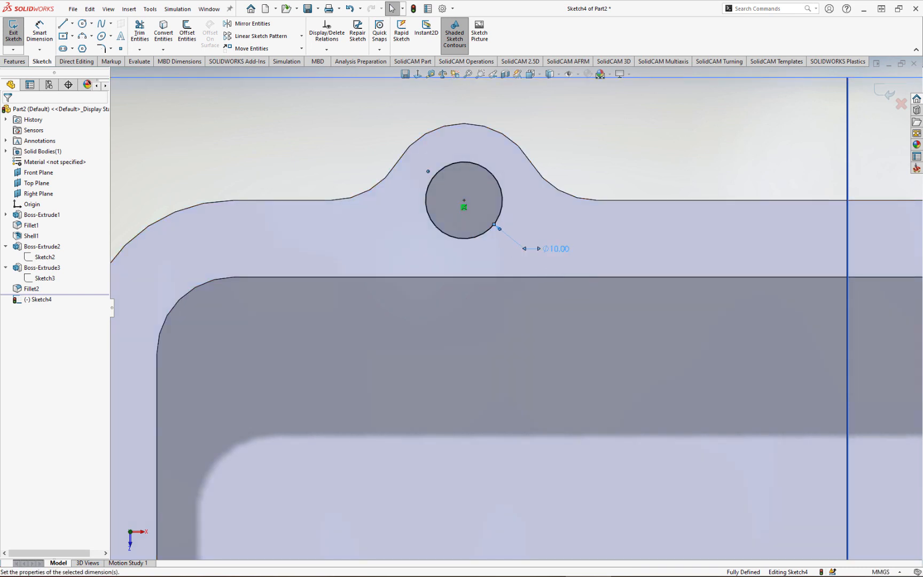
# - Mirror the 10 mm circle on the rear-left boss about the Right Plane onto the rear-right boss
pyautogui.scroll(7, 536, 327)
pyautogui.scroll(2, 678, 399)
pyautogui.scroll(-2, 681, 401)
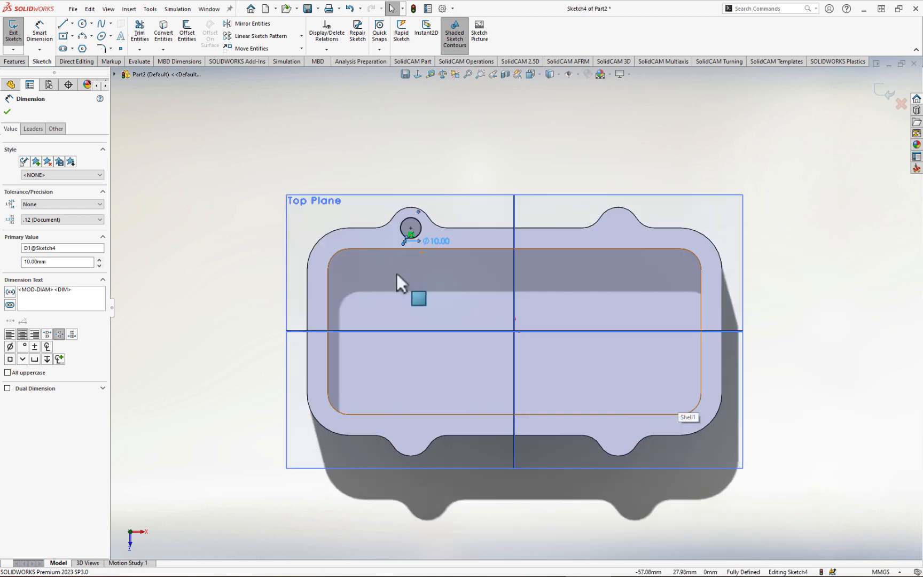
pyautogui.click(247, 24)
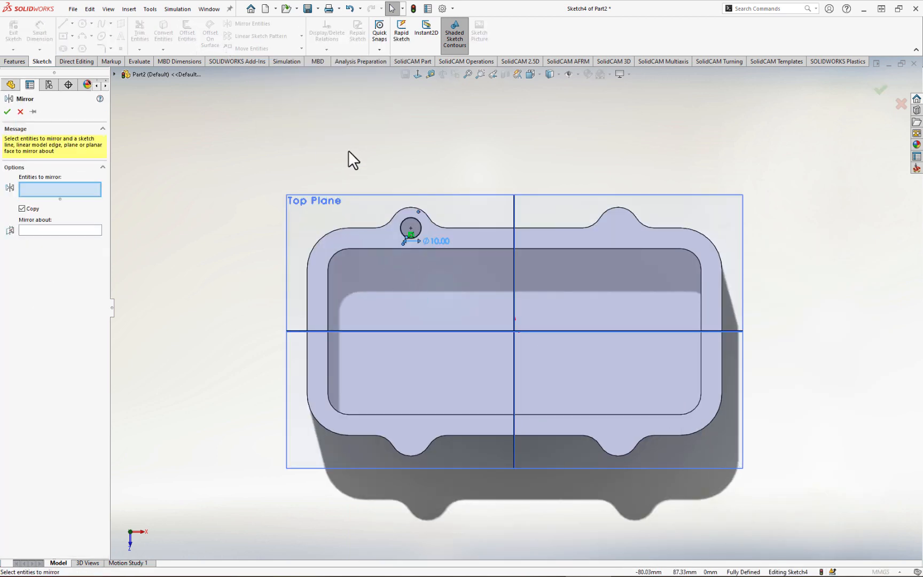
pyautogui.moveTo(348, 151); pyautogui.dragTo(472, 304)
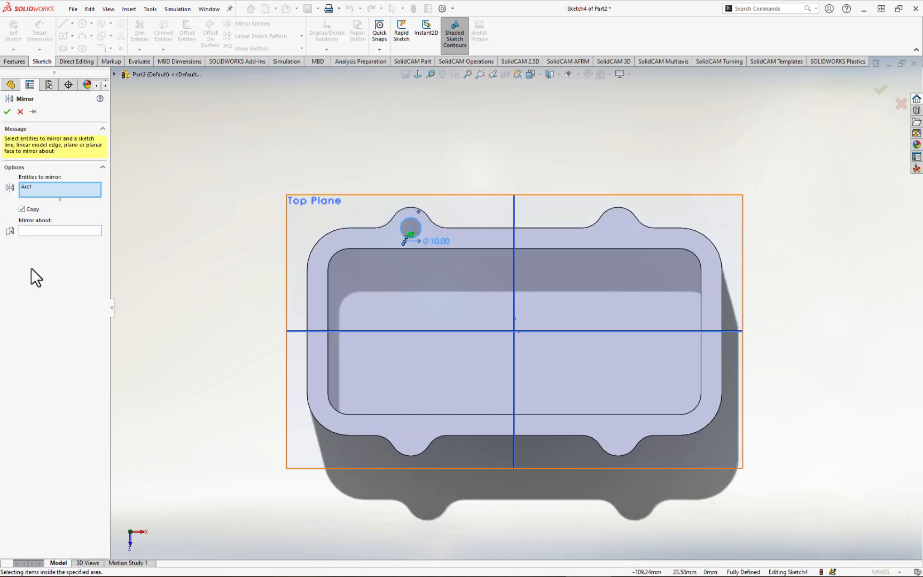
pyautogui.click(45, 230)
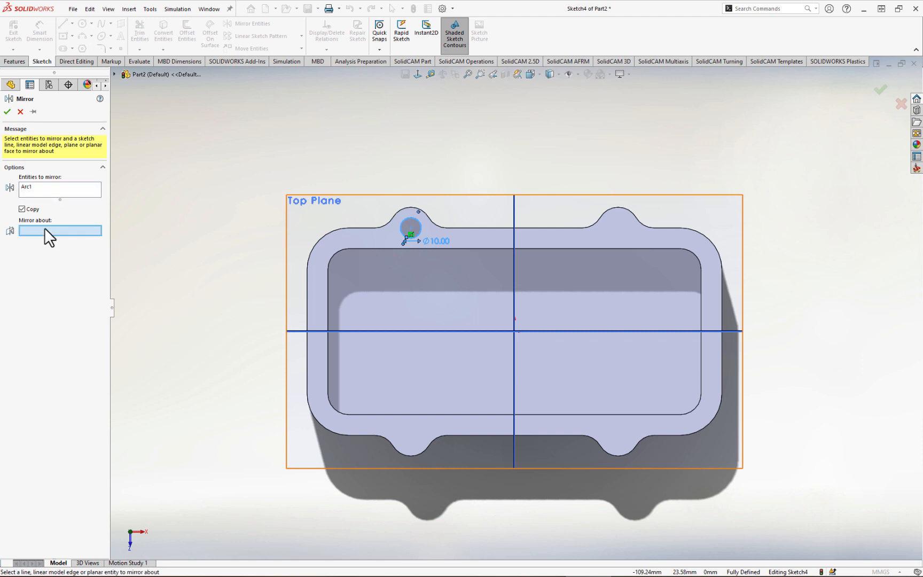
pyautogui.click(514, 272)
pyautogui.rightClick(515, 272)
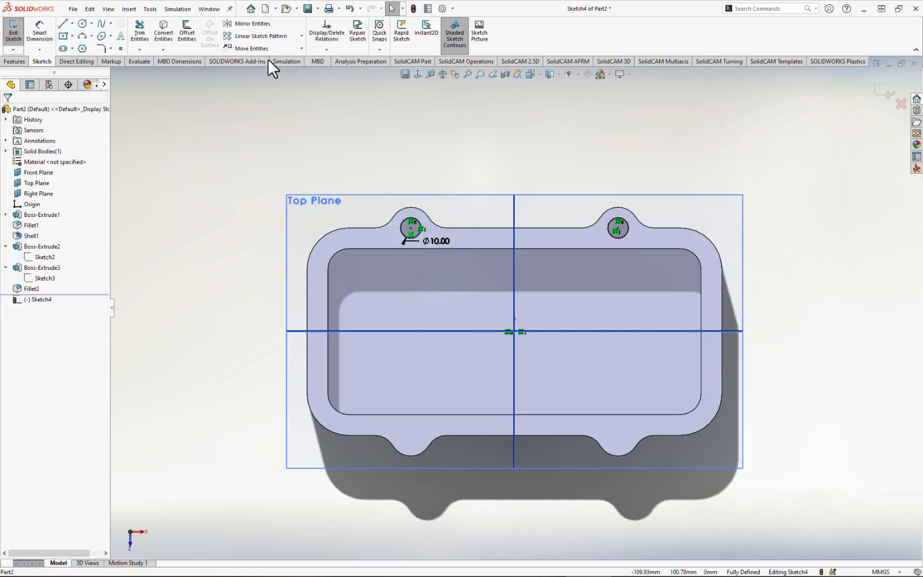
# - Mirror both rear boss circles about the Front Plane onto the two front bosses
pyautogui.click(262, 24)
pyautogui.moveTo(296, 139)
pyautogui.mouseDown()
pyautogui.moveTo(639, 297)
pyautogui.moveTo(695, 279)
pyautogui.mouseUp()
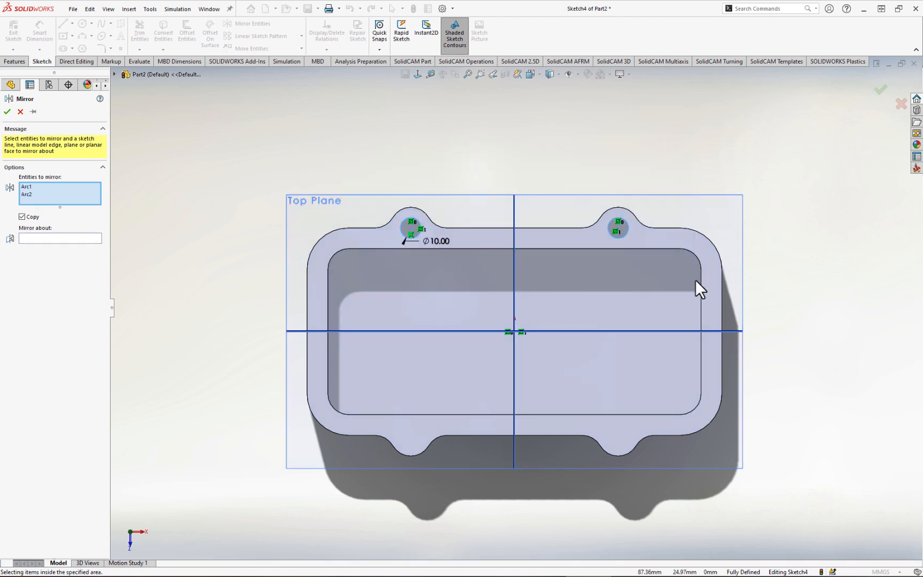
pyautogui.click(64, 238)
pyautogui.click(460, 330)
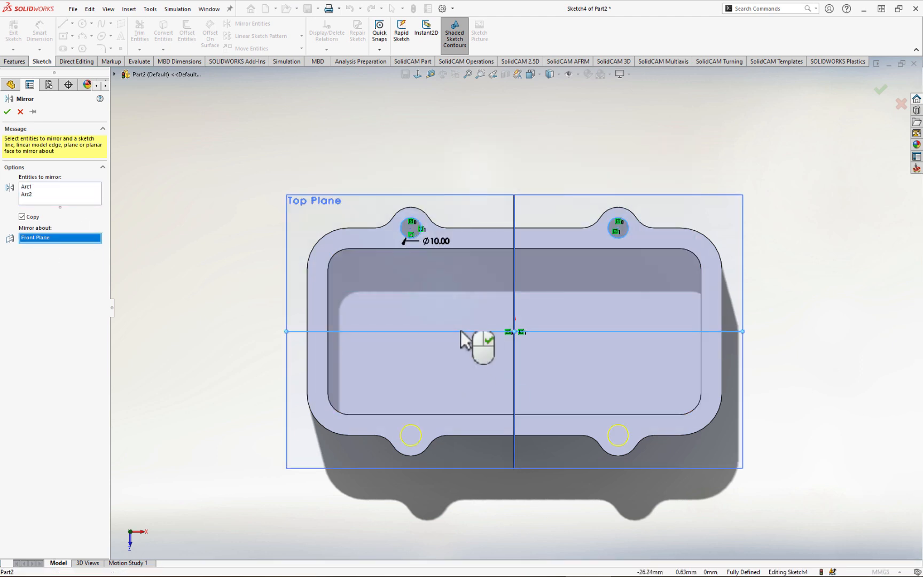
pyautogui.rightClick(461, 330)
# - Cut the four boss circles down through the tray with an Extruded Cut set to Through All
pyautogui.click(15, 61)
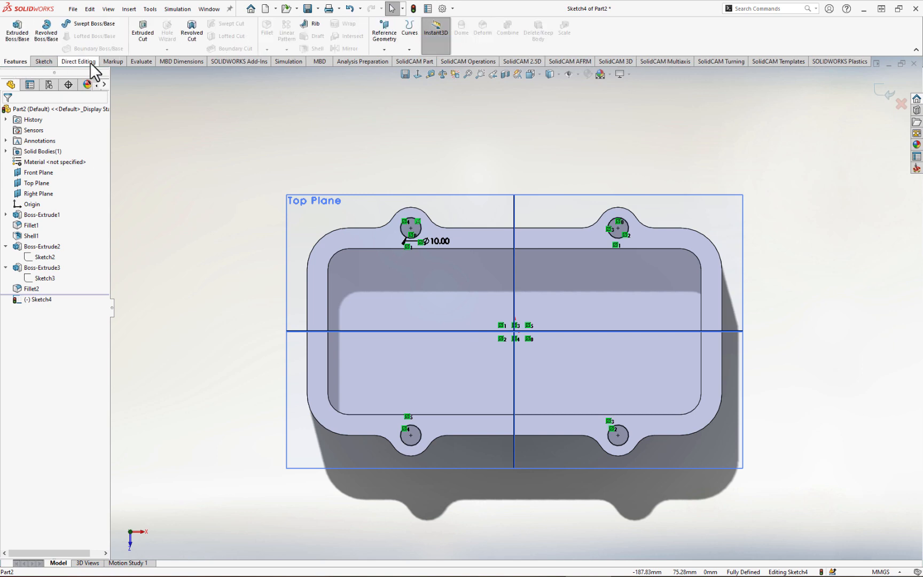
pyautogui.click(145, 34)
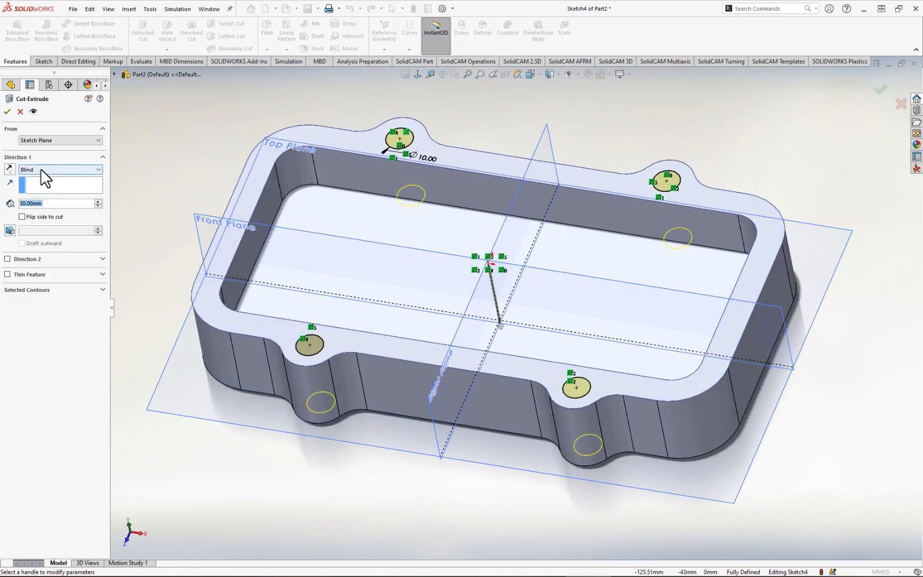
pyautogui.click(35, 170)
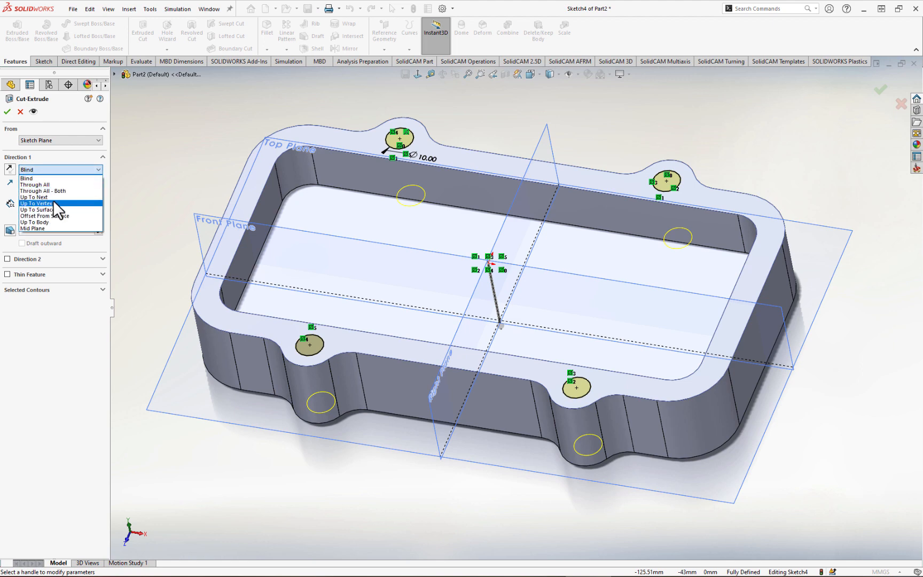
pyautogui.click(54, 185)
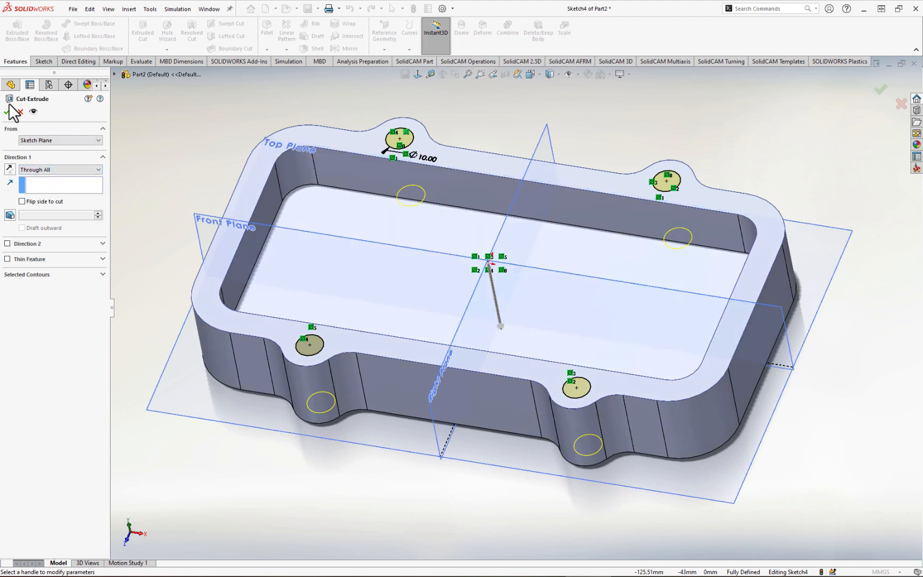
pyautogui.press('Return')
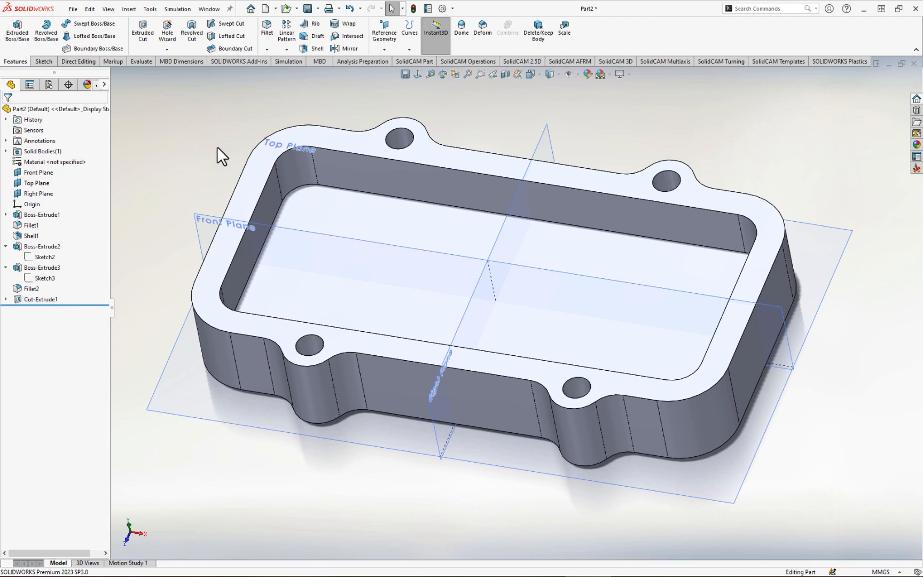
# - View the holed tray from a lower angle and bring the tray's PDF drawing in Foxit PhantomPDF over the model for comparison
pyautogui.moveTo(217, 147); pyautogui.dragTo(226, 119, button='middle')
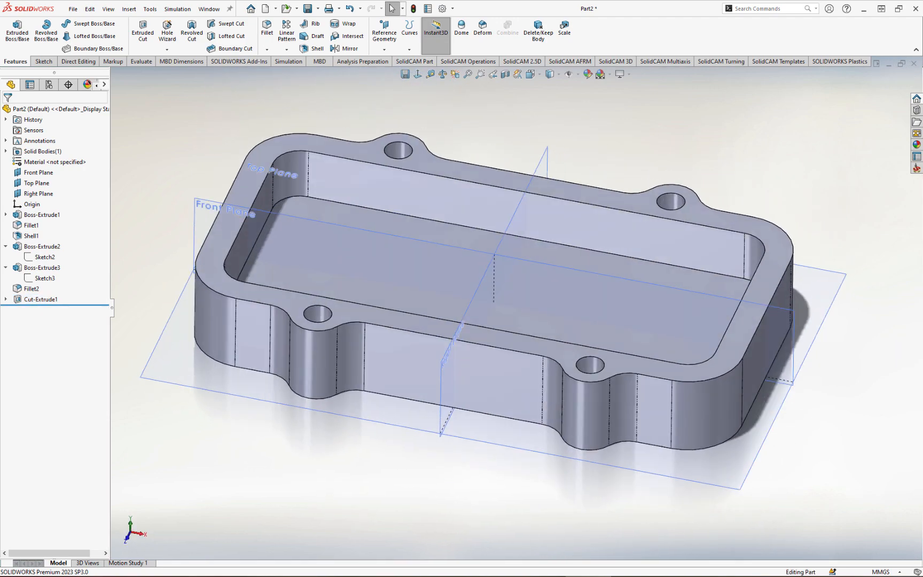
pyautogui.moveTo(922, 66); pyautogui.dragTo(421, 37)
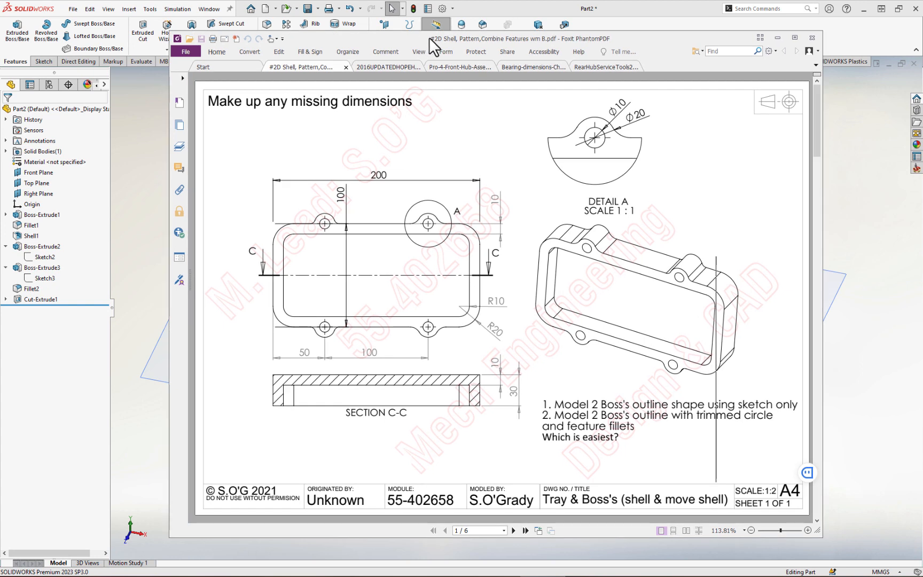